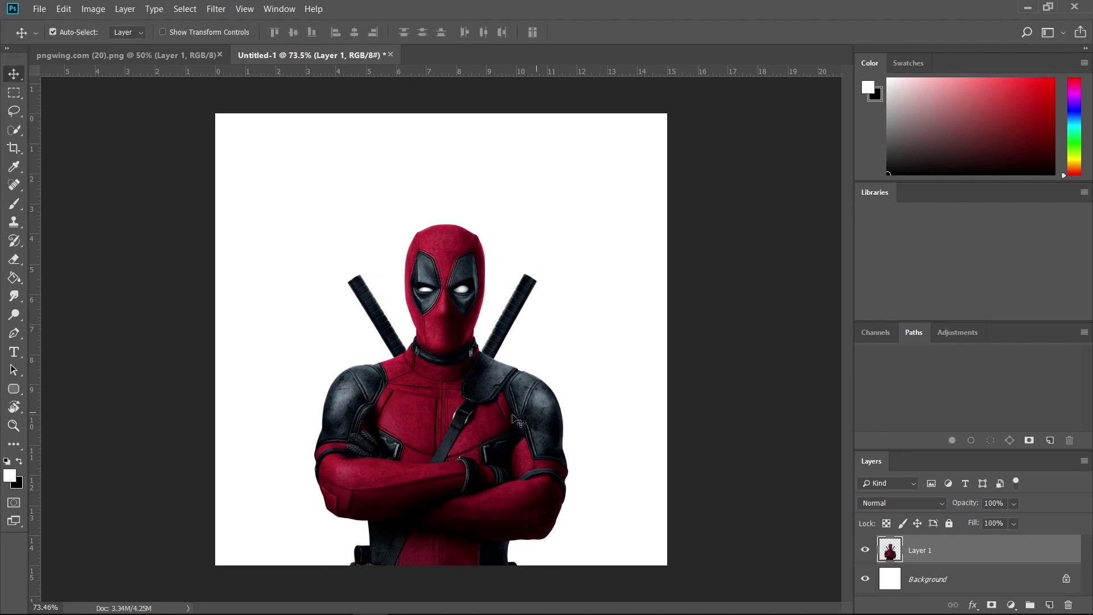
Step: Add a solid color fill layer in dark brown-gray #332d2d above the Background layer
{"action": "left_click", "coordinate": [997, 569]}
{"action": "left_click", "coordinate": [1011, 605]}
{"action": "left_click", "coordinate": [1006, 358]}
{"action": "mouse_move", "coordinate": [796, 205]}
{"action": "left_mouse_down"}
{"action": "mouse_move", "coordinate": [744, 200]}
{"action": "mouse_move", "coordinate": [753, 233]}
{"action": "mouse_move", "coordinate": [733, 250]}
{"action": "left_mouse_up"}
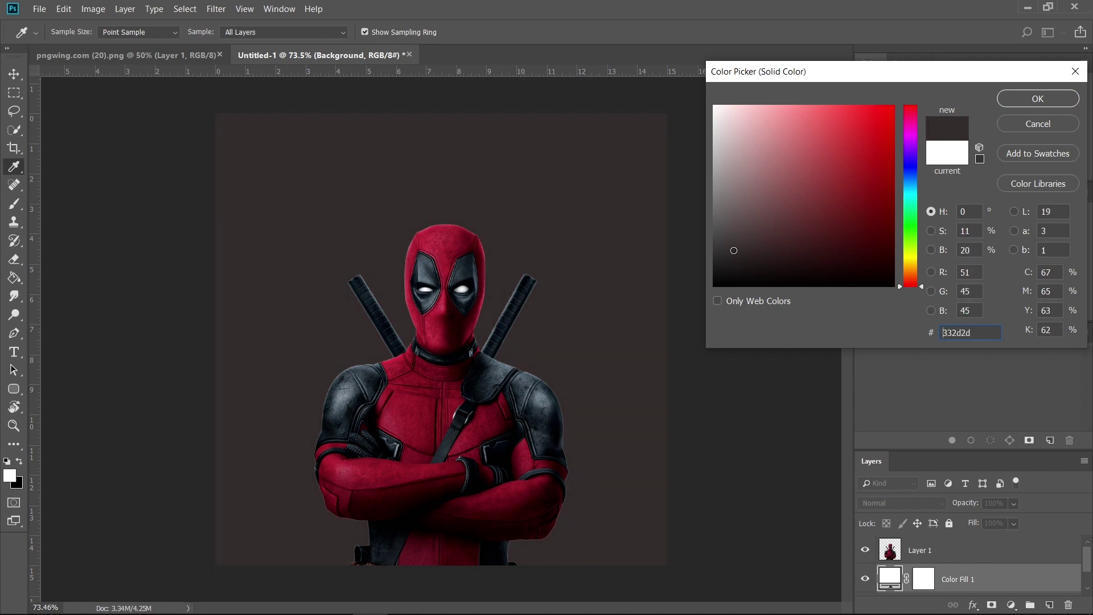
{"action": "left_click", "coordinate": [1005, 105]}
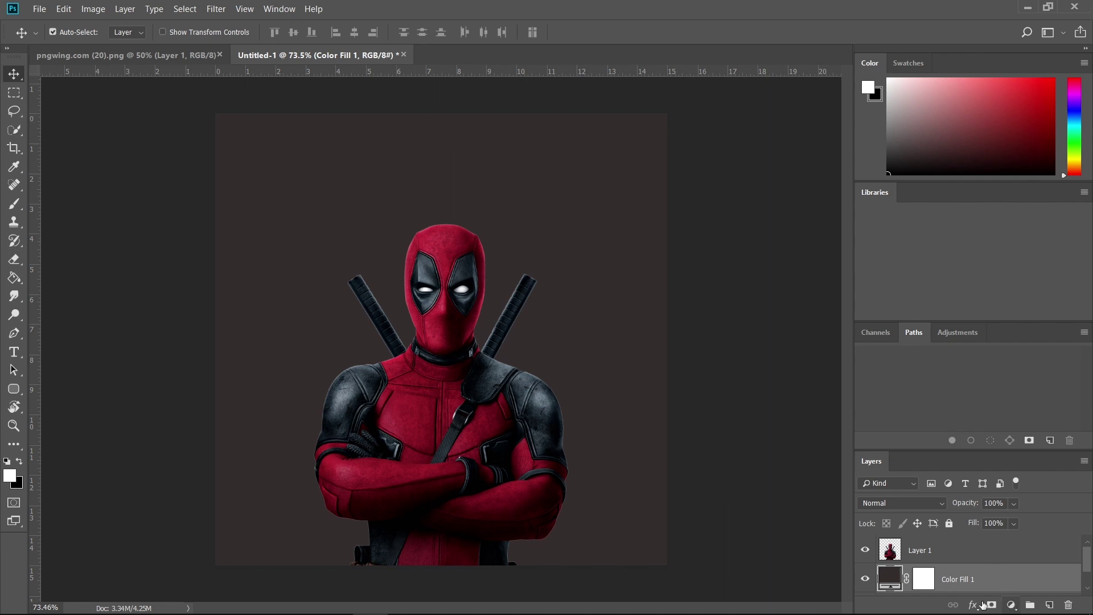
Step: Add a white (ffffff) solid color fill layer above the dark fill and invert its mask to black
{"action": "left_click", "coordinate": [1011, 605]}
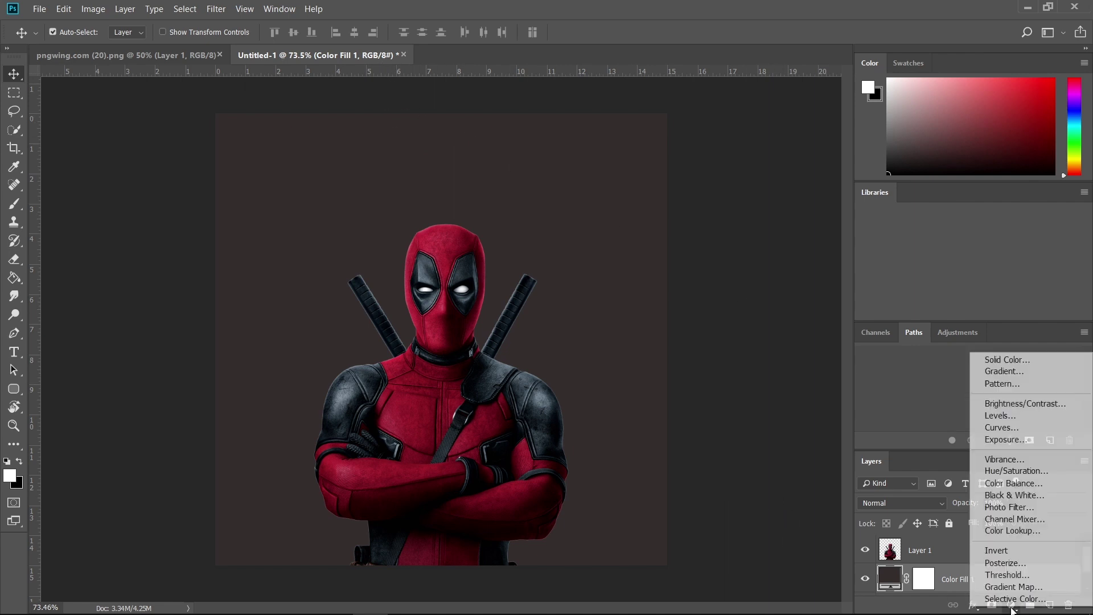
{"action": "left_click", "coordinate": [1011, 360]}
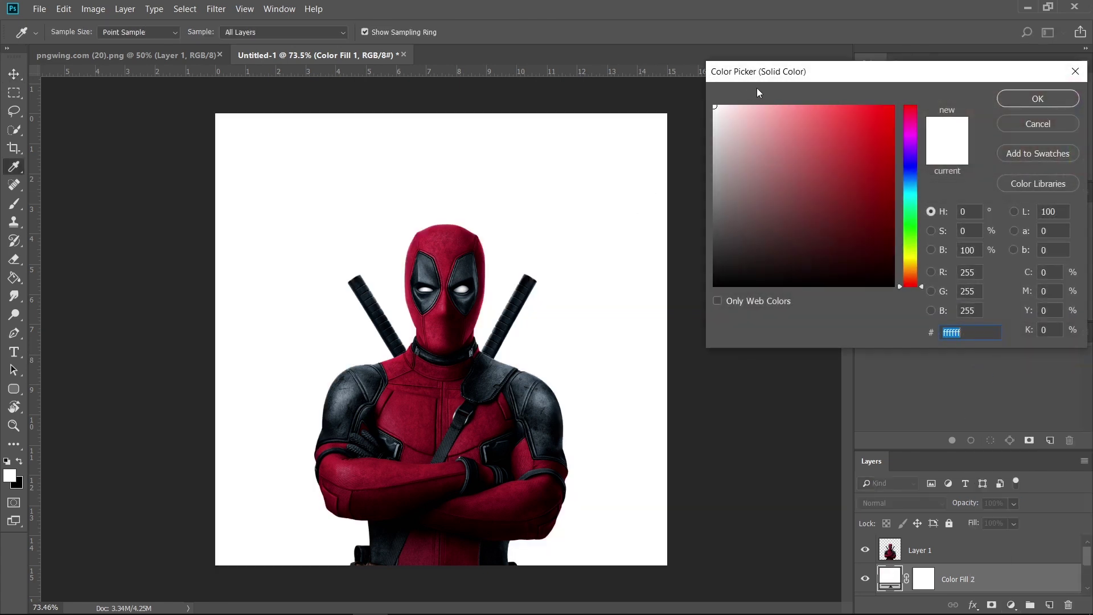
{"action": "left_click", "coordinate": [1025, 99]}
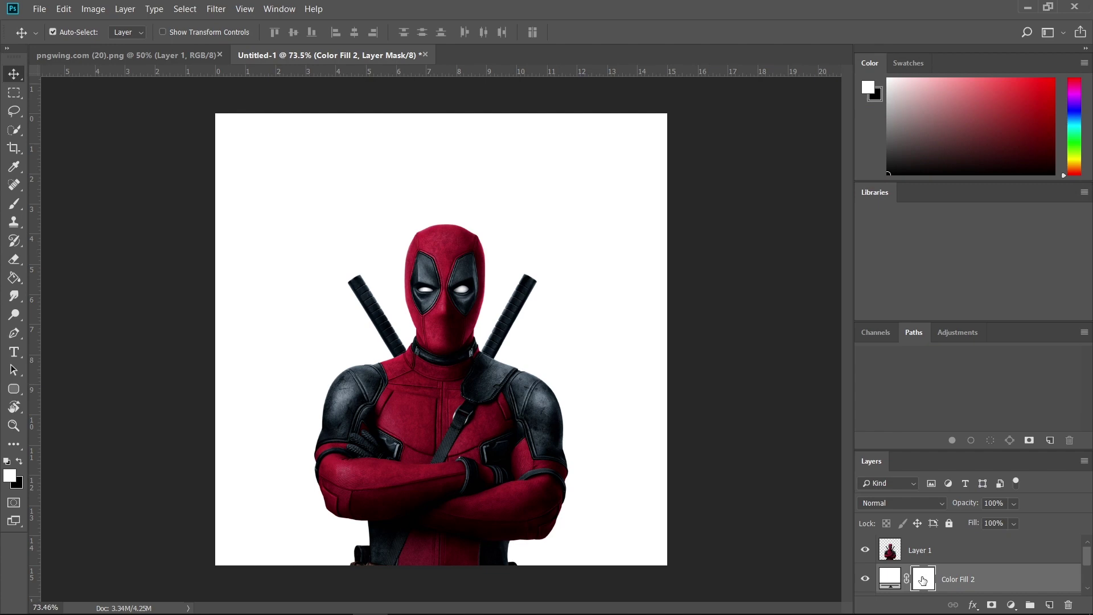
{"action": "key", "text": "ctrl+i"}
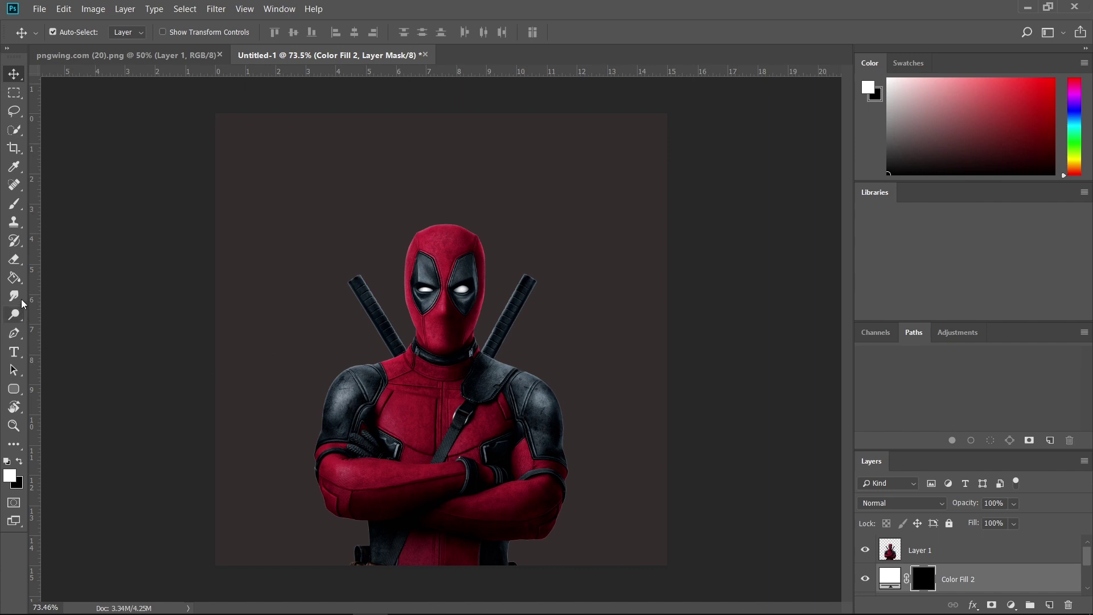
Step: Try to brush a soft white glow above the head on the Color Fill 2 mask at 400 px and 3% opacity
{"action": "left_click", "coordinate": [14, 203]}
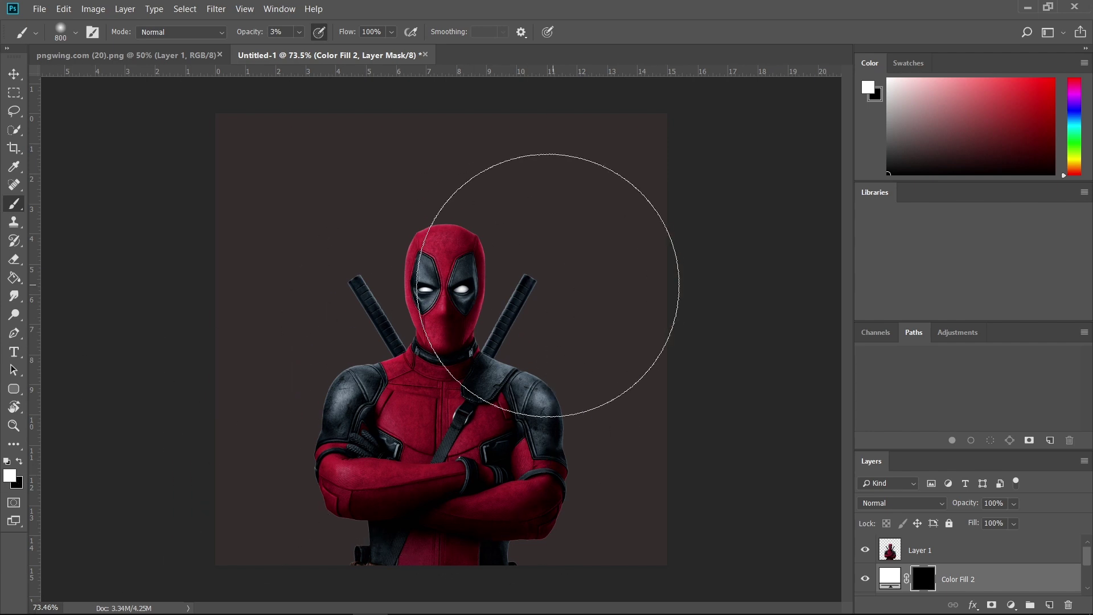
{"action": "key", "text": "bracketleft"}
{"action": "key", "text": "bracketleft"}
{"action": "key", "text": "bracketleft"}
{"action": "key", "text": "bracketleft"}
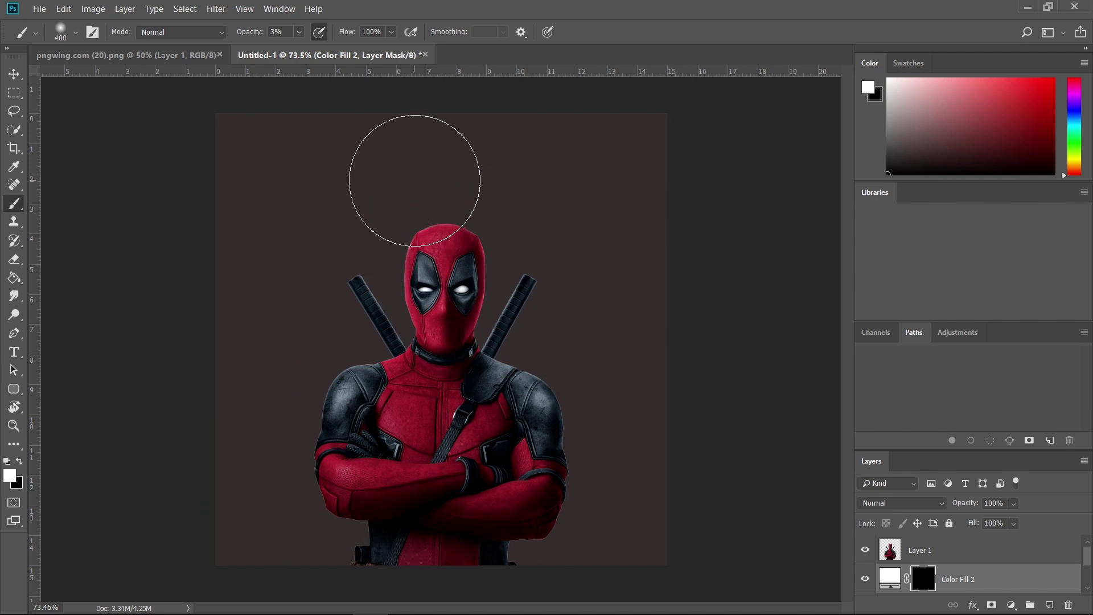
{"action": "mouse_move", "coordinate": [427, 135]}
{"action": "left_mouse_down"}
{"action": "mouse_move", "coordinate": [442, 249]}
{"action": "mouse_move", "coordinate": [435, 170]}
{"action": "mouse_move", "coordinate": [356, 135]}
{"action": "mouse_move", "coordinate": [467, 228]}
{"action": "mouse_move", "coordinate": [502, 219]}
{"action": "mouse_move", "coordinate": [544, 188]}
{"action": "left_mouse_up"}
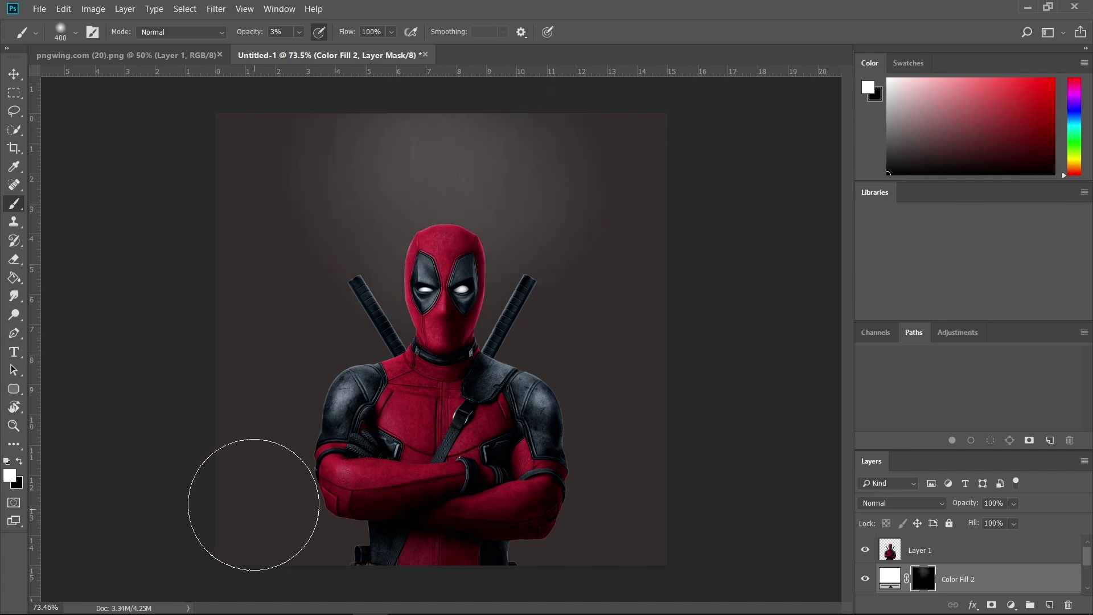
{"action": "key", "text": "ctrl+z"}
{"action": "key", "text": "ctrl+z"}
{"action": "key", "text": "ctrl+z"}
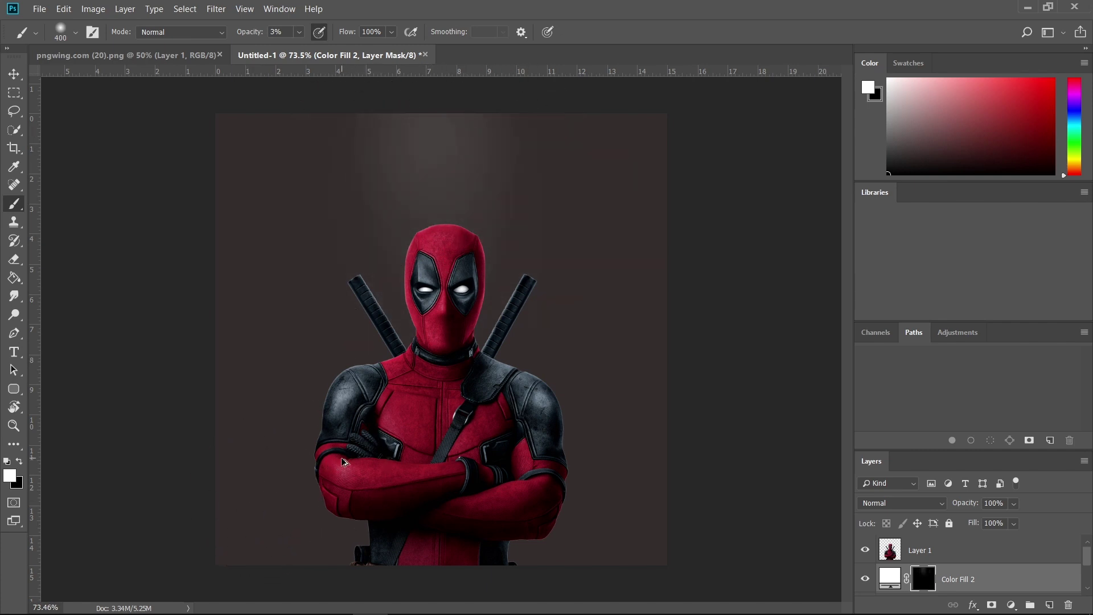
Step: Narrow the brush tip to a tall ellipse and dab a white glow behind the head on the Color Fill 2 mask at 900 px, 10% opacity
{"action": "left_click", "coordinate": [75, 32]}
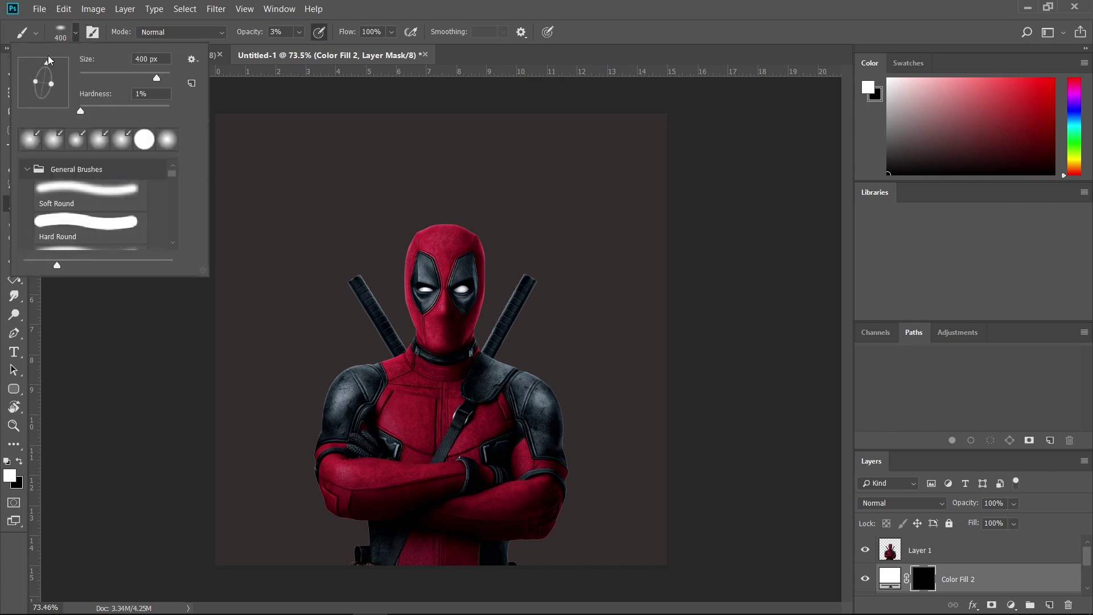
{"action": "left_click", "coordinate": [58, 27]}
{"action": "key", "text": "z"}
{"action": "mouse_move", "coordinate": [516, 159]}
{"action": "left_mouse_down"}
{"action": "mouse_move", "coordinate": [498, 164]}
{"action": "mouse_move", "coordinate": [471, 140]}
{"action": "left_mouse_up"}
{"action": "key", "text": "b"}
{"action": "key", "text": "z"}
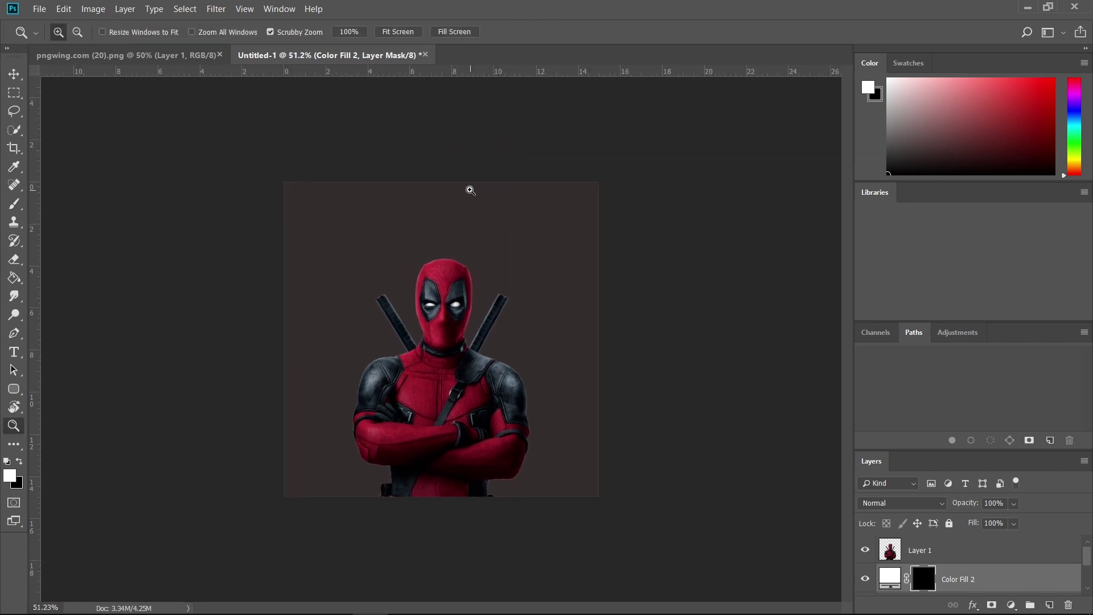
{"action": "key", "text": "b"}
{"action": "key", "text": "bracketright"}
{"action": "key", "text": "bracketright"}
{"action": "key", "text": "bracketright"}
{"action": "key", "text": "bracketright"}
{"action": "key", "text": "bracketright"}
{"action": "key", "text": "bracketright"}
{"action": "left_click", "coordinate": [434, 220]}
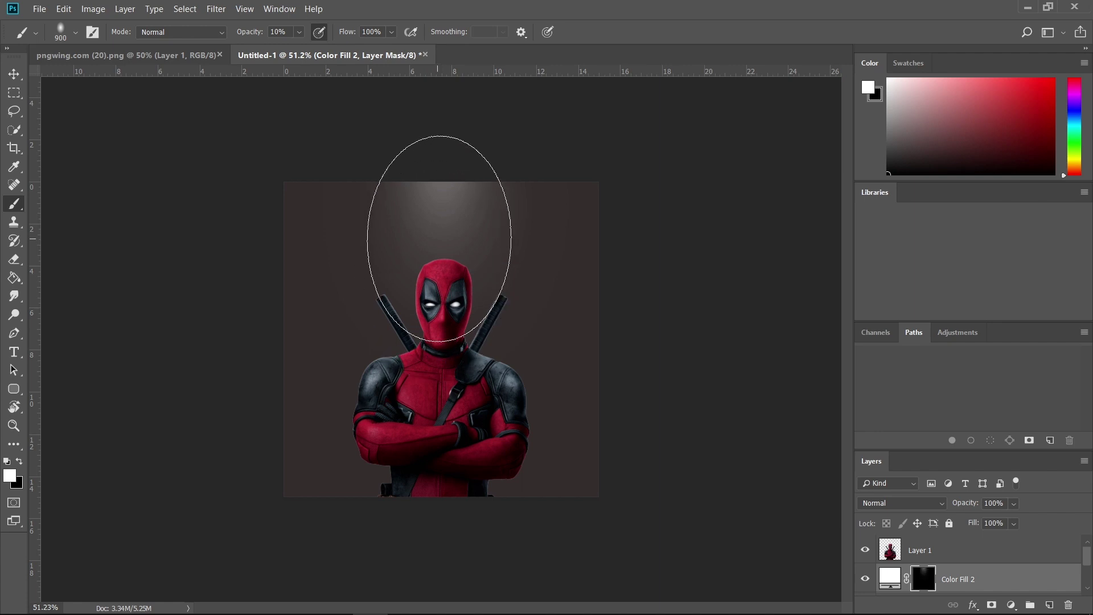
{"action": "left_click", "coordinate": [437, 254]}
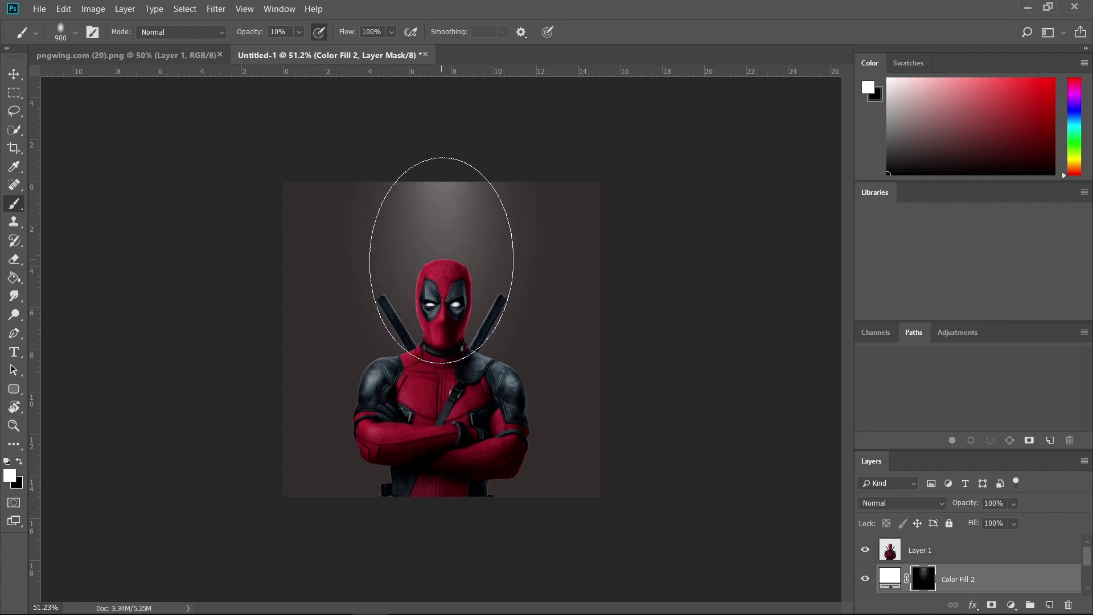
{"action": "left_click", "coordinate": [430, 308]}
Step: Brighten the backdrop's top edge above the head on the Color Fill 2 mask, using brush sizes of 800 and 500 px
{"action": "key", "text": "bracketleft"}
{"action": "key", "text": "bracketleft"}
{"action": "key", "text": "bracketleft"}
{"action": "key", "text": "bracketleft"}
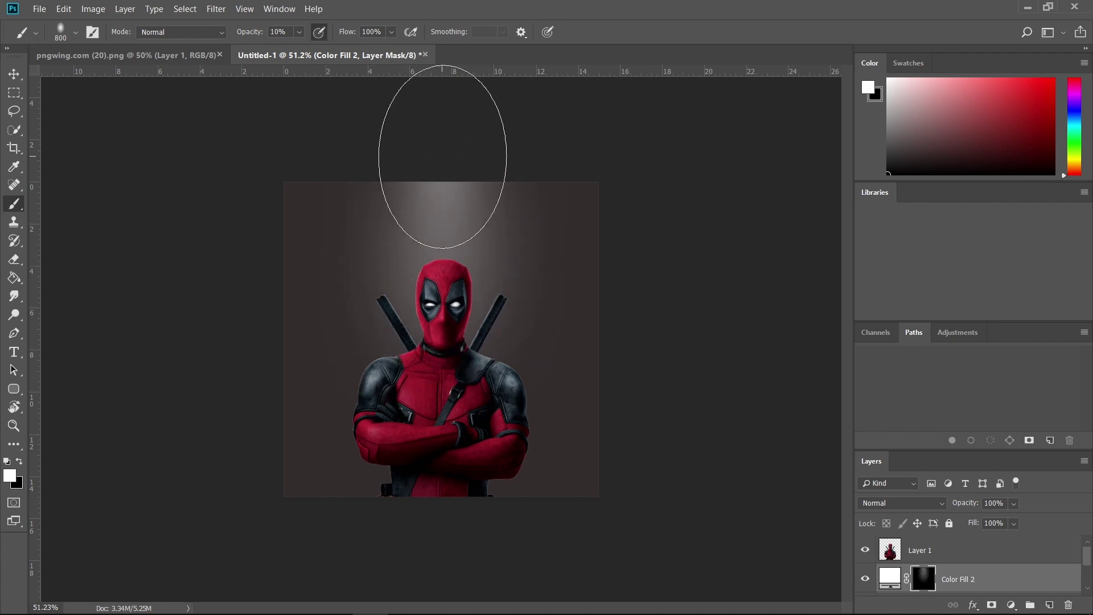
{"action": "mouse_move", "coordinate": [421, 152]}
{"action": "left_mouse_down"}
{"action": "mouse_move", "coordinate": [332, 144]}
{"action": "mouse_move", "coordinate": [488, 142]}
{"action": "left_mouse_up"}
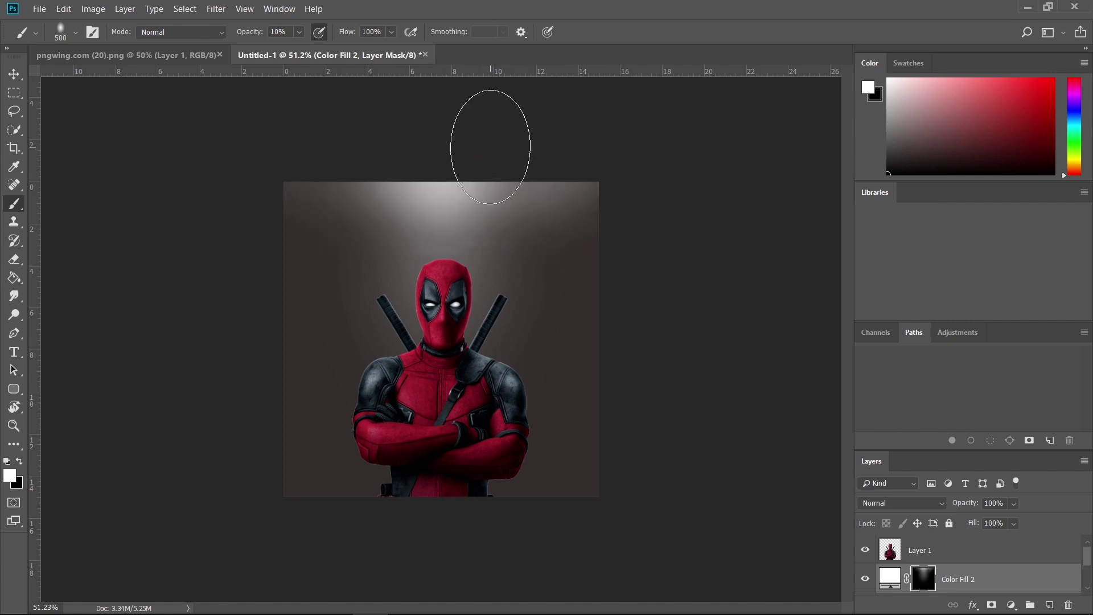
Step: Enlarge the brush to 1100 px and spread the soft glow across the backdrop around the figure
{"action": "key", "text": "bracketright"}
{"action": "key", "text": "bracketright"}
{"action": "key", "text": "bracketright"}
{"action": "key", "text": "bracketright"}
{"action": "key", "text": "bracketright"}
{"action": "key", "text": "bracketright"}
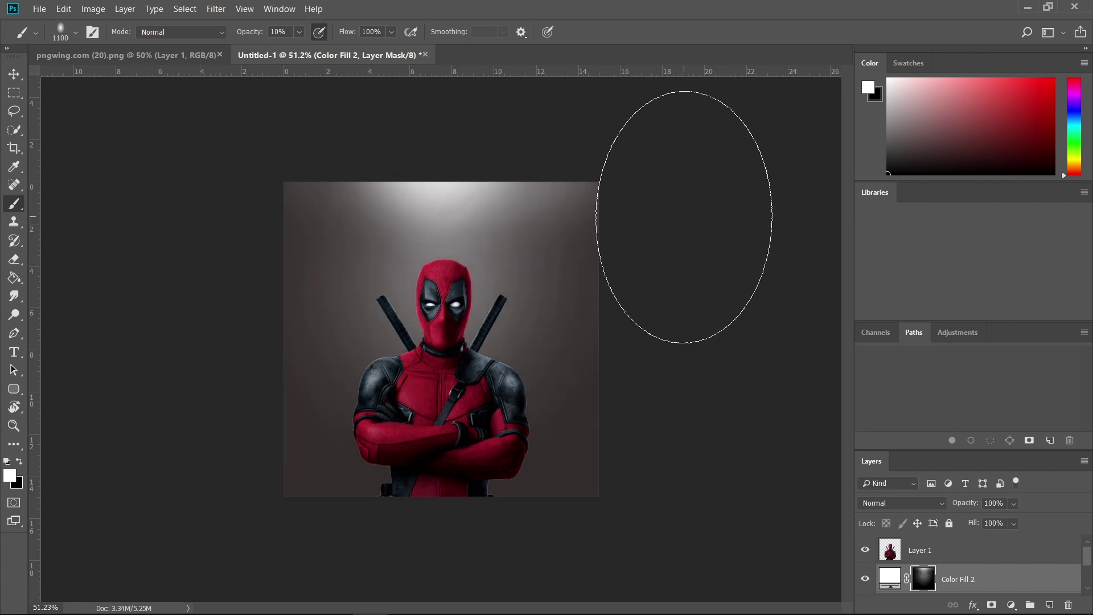
{"action": "key", "text": "z"}
{"action": "left_click", "coordinate": [501, 269], "text": "alt"}
{"action": "left_click_drag", "start_coordinate": [501, 270], "coordinate": [512, 268]}
{"action": "key", "text": "b"}
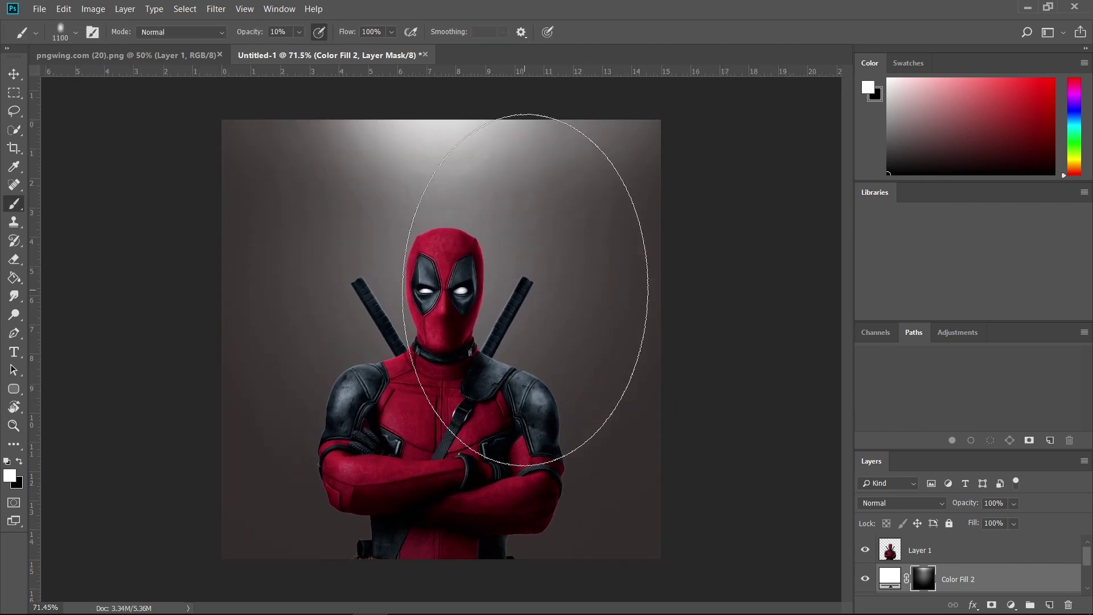
{"action": "key", "text": "z"}
{"action": "mouse_move", "coordinate": [439, 289]}
{"action": "left_mouse_down"}
{"action": "mouse_move", "coordinate": [529, 283]}
{"action": "mouse_move", "coordinate": [528, 271]}
{"action": "mouse_move", "coordinate": [427, 254]}
{"action": "mouse_move", "coordinate": [476, 283]}
{"action": "mouse_move", "coordinate": [535, 295]}
{"action": "left_mouse_up"}
{"action": "key", "text": "b"}
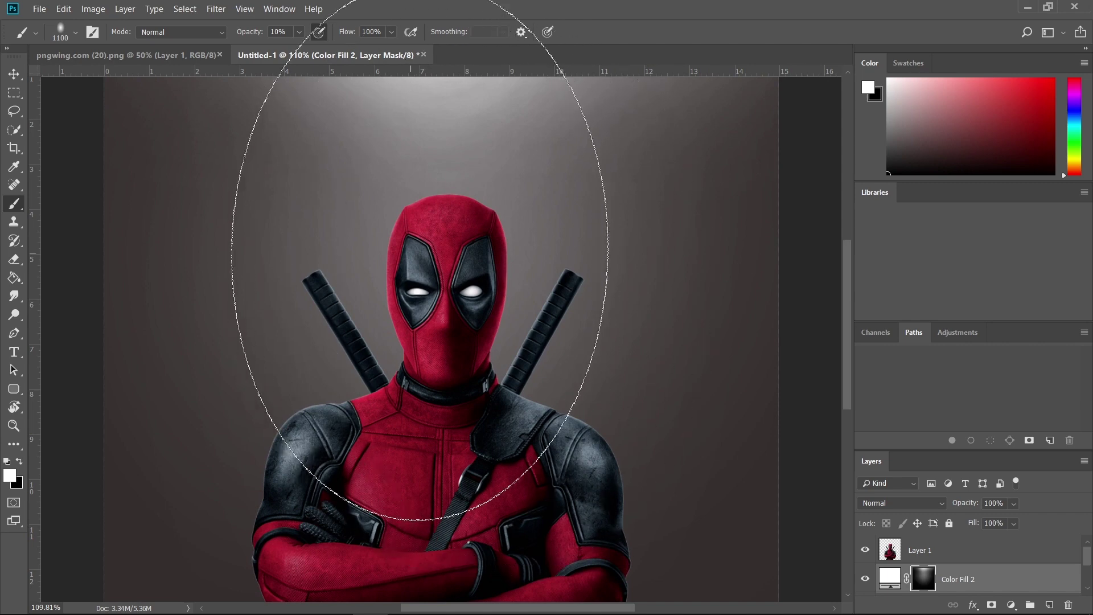
Step: Rename Layer 1, which holds the character, as Deadpool
{"action": "double_click", "coordinate": [925, 557]}
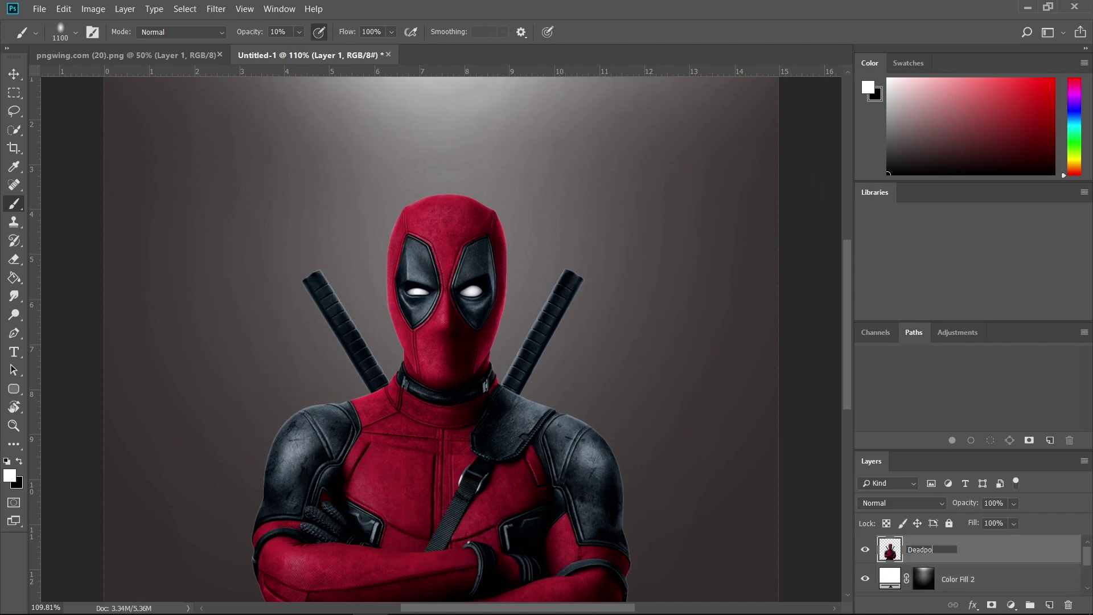
{"action": "type", "text": "Deadpool"}
{"action": "key", "text": "Return"}
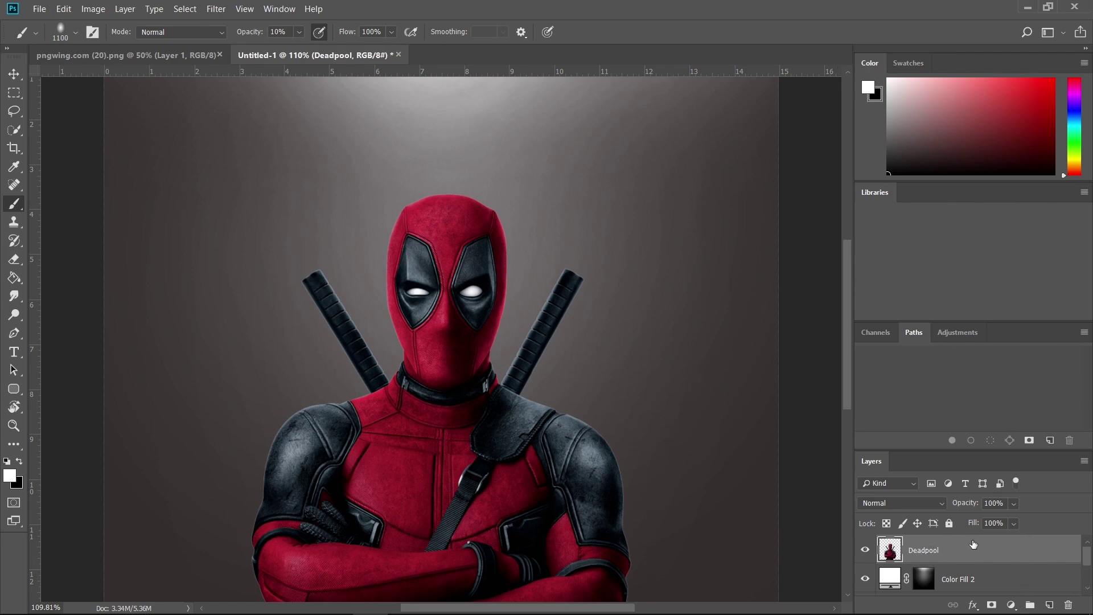
Step: Add a white (ffffff) solid color fill layer above the Deadpool layer and clip it to that layer
{"action": "left_click", "coordinate": [1009, 605]}
{"action": "left_click", "coordinate": [1002, 357]}
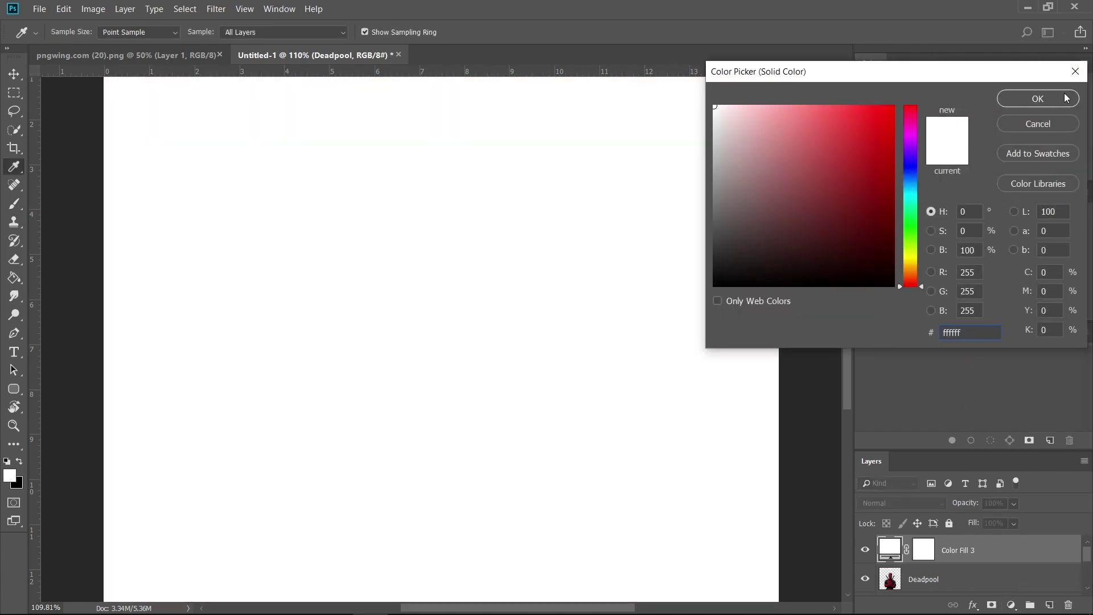
{"action": "left_click", "coordinate": [1067, 98]}
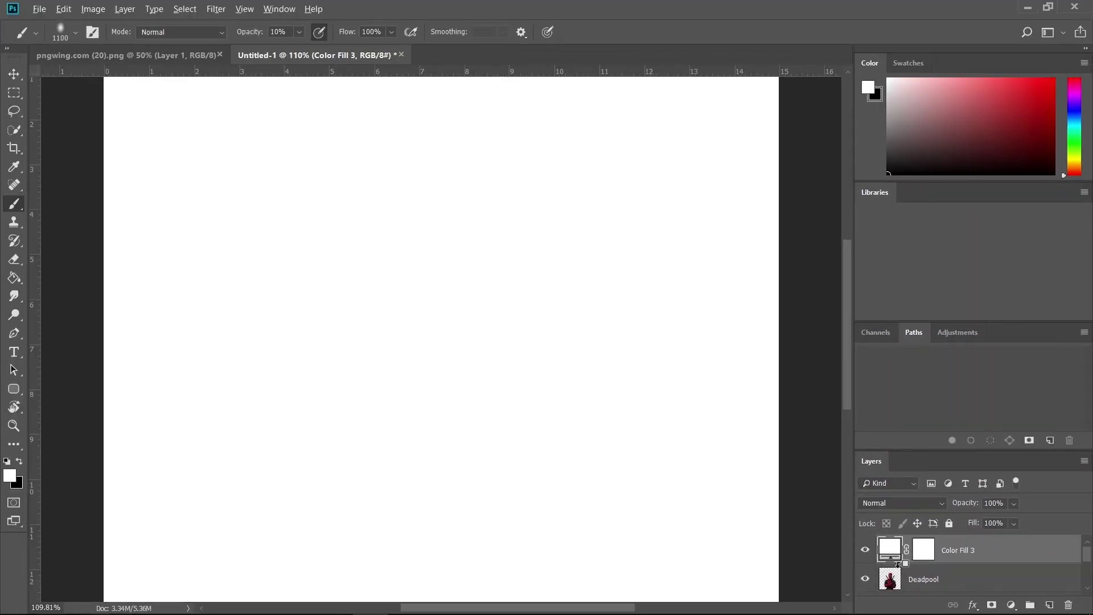
{"action": "left_click", "coordinate": [897, 562], "text": "alt"}
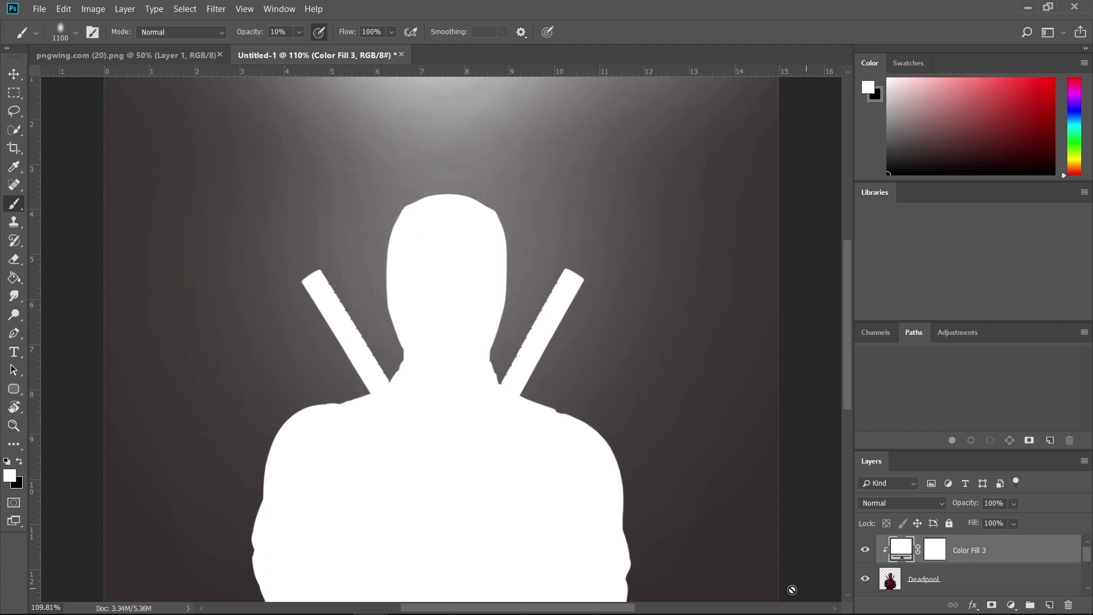
Step: Invert the mask of the clipped Color Fill 3 layer to black
{"action": "key", "text": "z"}
{"action": "left_click_drag", "start_coordinate": [608, 369], "coordinate": [587, 373]}
{"action": "key", "text": "b"}
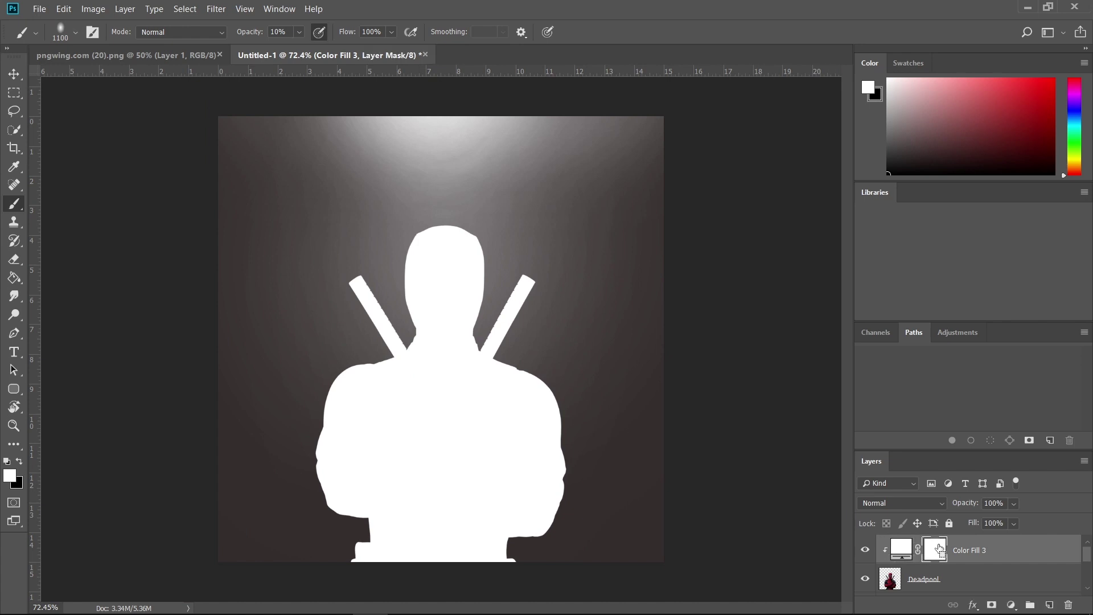
{"action": "key", "text": "ctrl+i"}
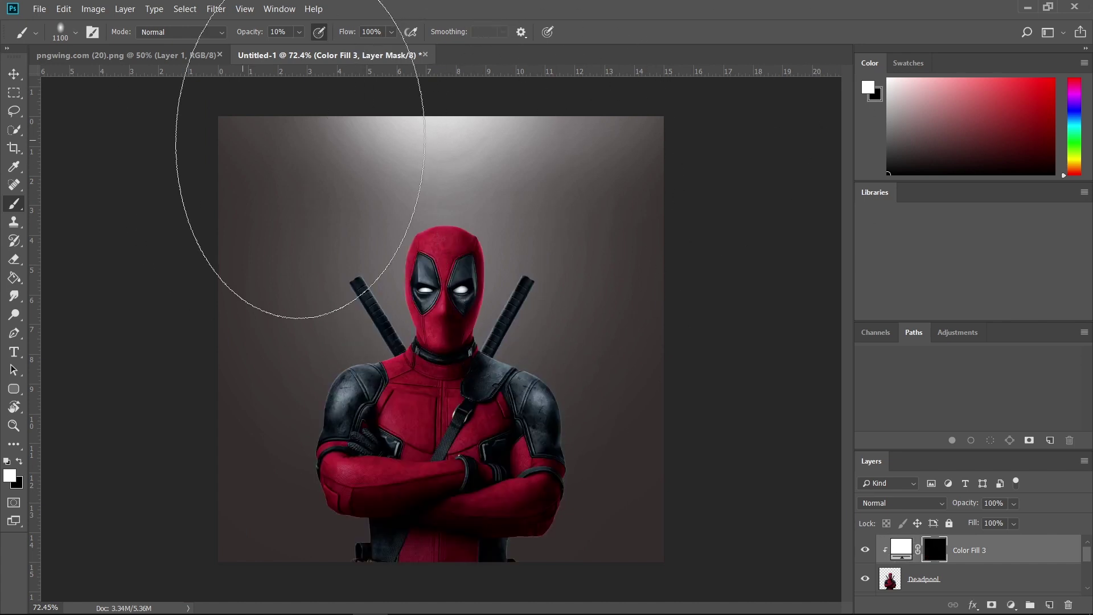
Step: Reduce the brush size to 300 px and restore its tip to a round shape
{"action": "key", "text": "bracketleft"}
{"action": "key", "text": "bracketleft"}
{"action": "key", "text": "bracketleft"}
{"action": "key", "text": "bracketleft"}
{"action": "key", "text": "bracketleft"}
{"action": "key", "text": "bracketleft"}
{"action": "key", "text": "bracketleft"}
{"action": "key", "text": "bracketleft"}
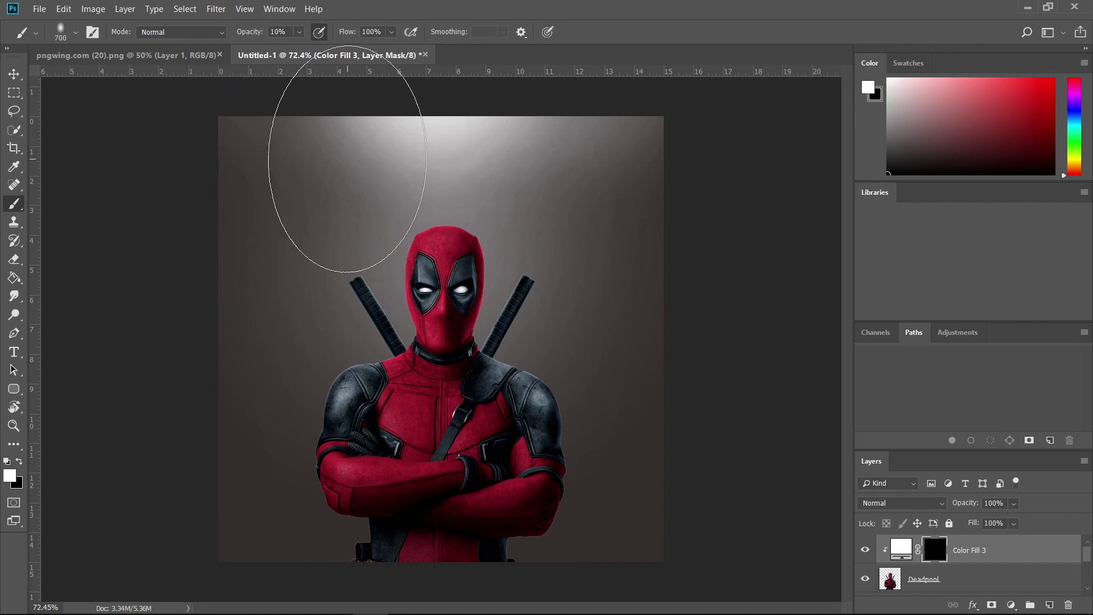
{"action": "left_click", "coordinate": [82, 35]}
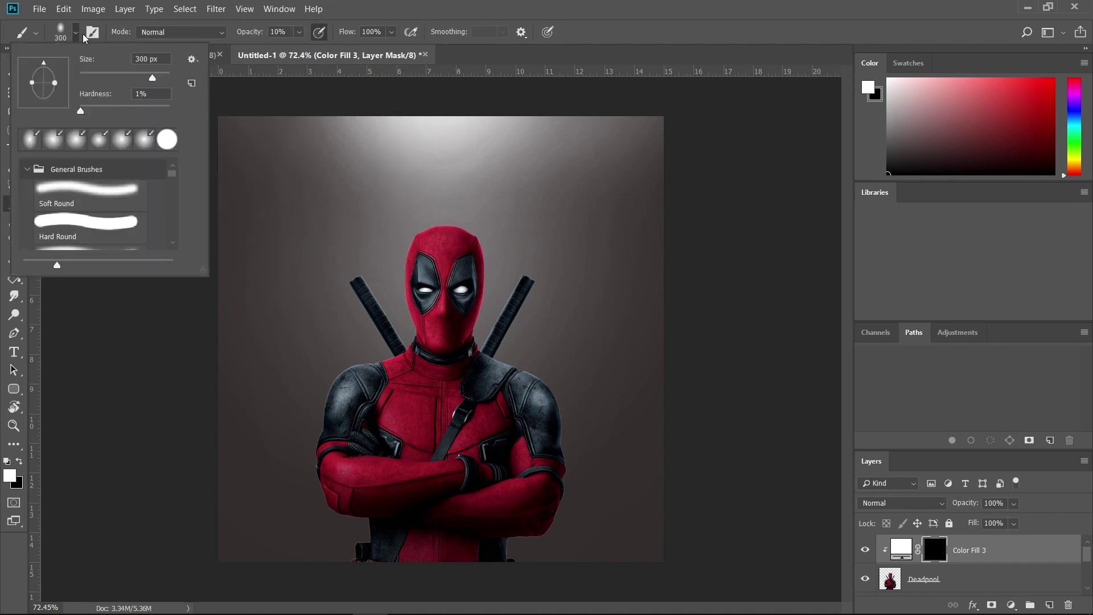
Step: Paint a soft white highlight across the top of the head on the Color Fill 3 mask with a 150 px brush at 10% opacity
{"action": "key", "text": "ctrl+space"}
{"action": "mouse_move", "coordinate": [467, 224]}
{"action": "left_mouse_down"}
{"action": "mouse_move", "coordinate": [490, 223]}
{"action": "mouse_move", "coordinate": [481, 244]}
{"action": "mouse_move", "coordinate": [447, 232]}
{"action": "left_mouse_up"}
{"action": "key", "text": "ctrl+space"}
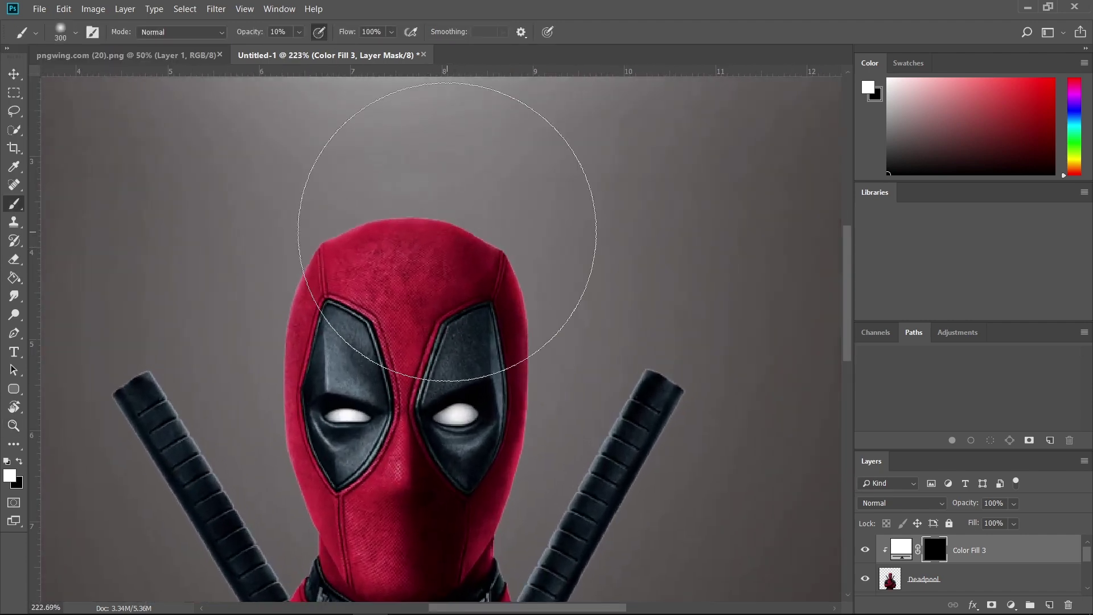
{"action": "scroll", "coordinate": [430, 233], "scroll_direction": "down", "scroll_amount": 2}
{"action": "scroll", "coordinate": [447, 222], "scroll_direction": "up", "scroll_amount": 3}
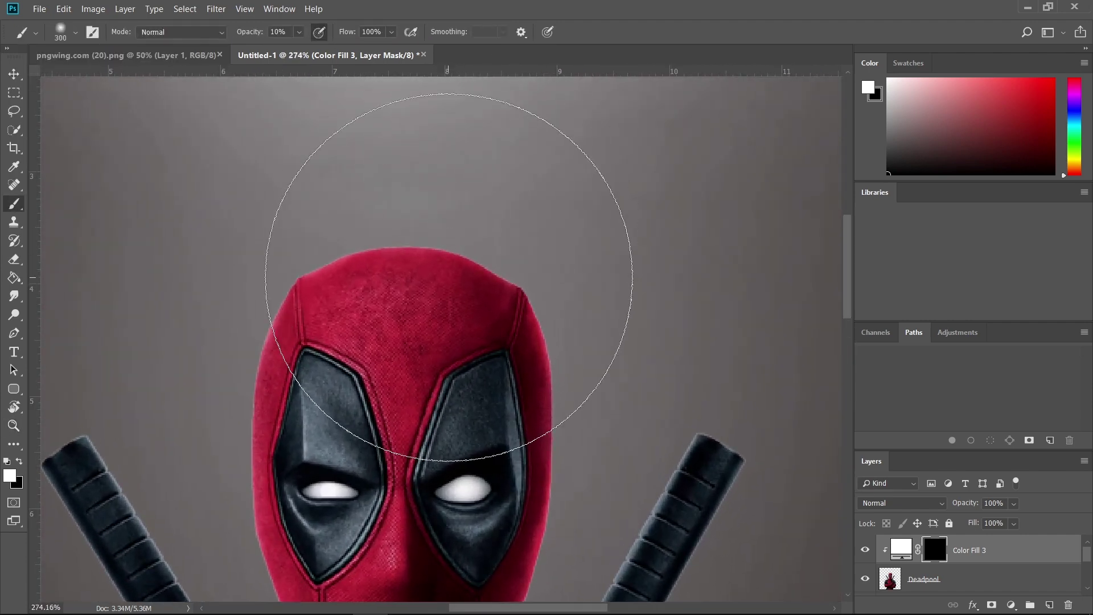
{"action": "key", "text": "bracketleft"}
{"action": "key", "text": "bracketleft"}
{"action": "key", "text": "bracketleft"}
{"action": "key", "text": "bracketleft"}
{"action": "key", "text": "bracketleft"}
{"action": "key", "text": "bracketleft"}
{"action": "key", "text": "bracketright"}
{"action": "key", "text": "bracketright"}
{"action": "key", "text": "z"}
{"action": "left_click_drag", "start_coordinate": [444, 255], "coordinate": [405, 256]}
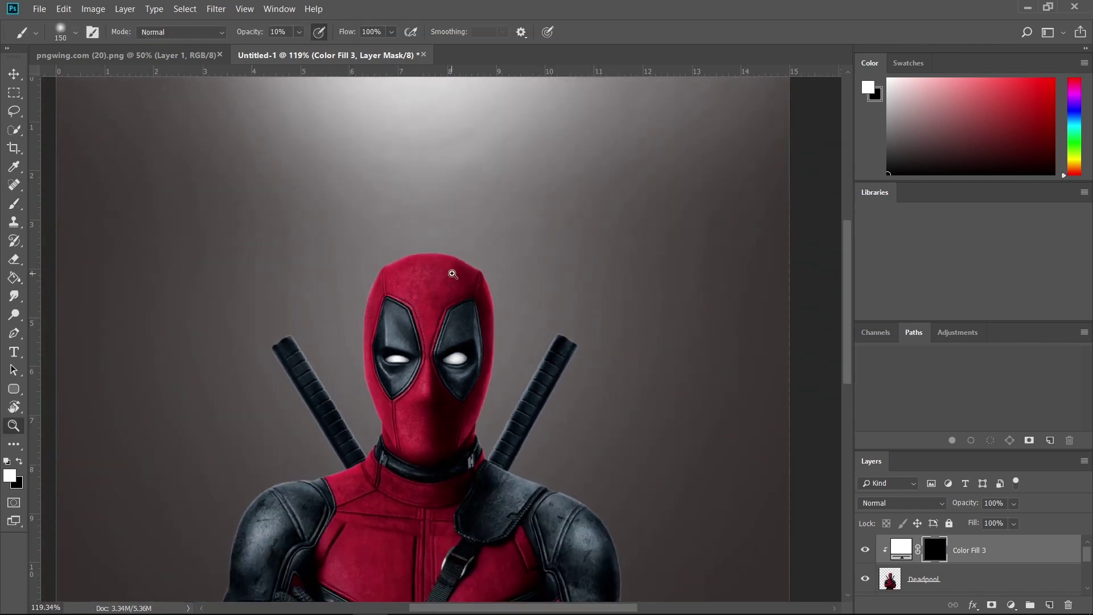
{"action": "scroll", "coordinate": [452, 273], "scroll_direction": "up", "scroll_amount": 1}
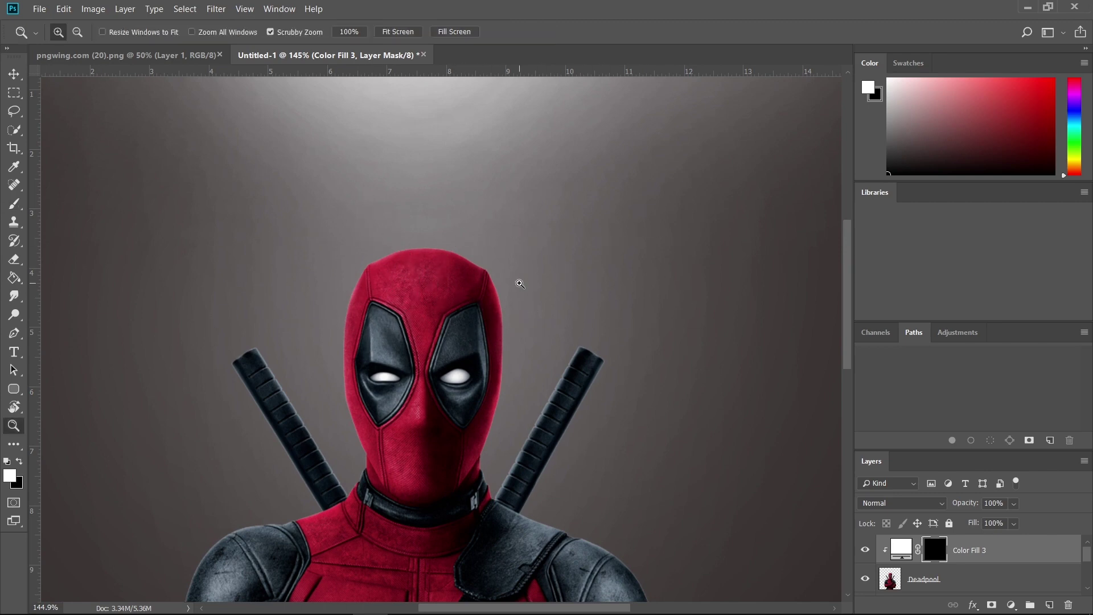
{"action": "scroll", "coordinate": [519, 283], "scroll_direction": "up", "scroll_amount": 1}
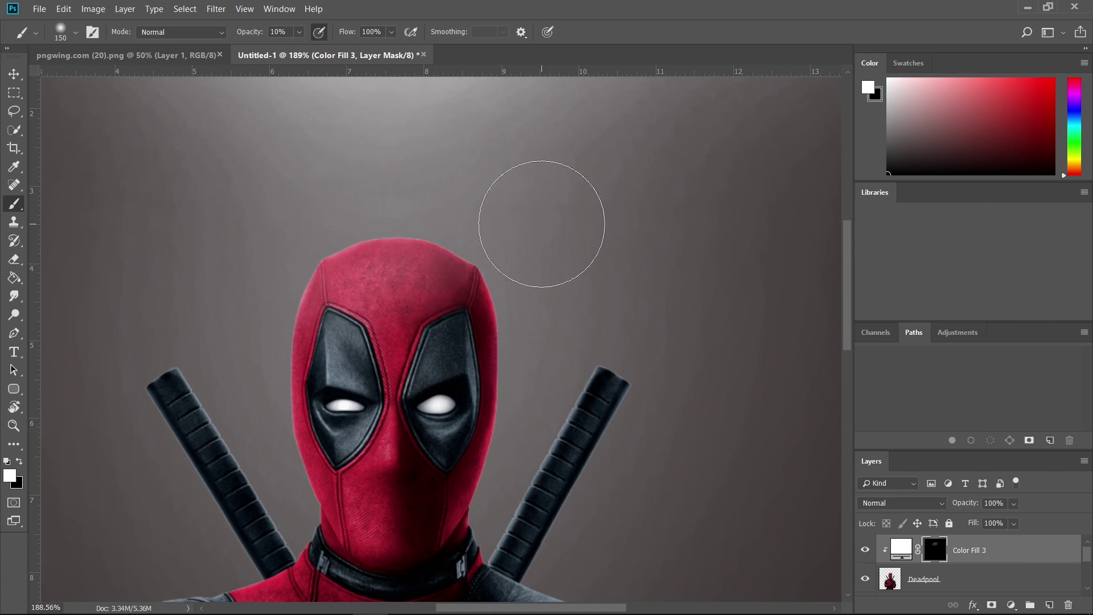
{"action": "mouse_move", "coordinate": [351, 207]}
{"action": "left_mouse_down"}
{"action": "mouse_move", "coordinate": [462, 183]}
{"action": "mouse_move", "coordinate": [425, 193]}
{"action": "mouse_move", "coordinate": [485, 213]}
{"action": "left_mouse_up"}
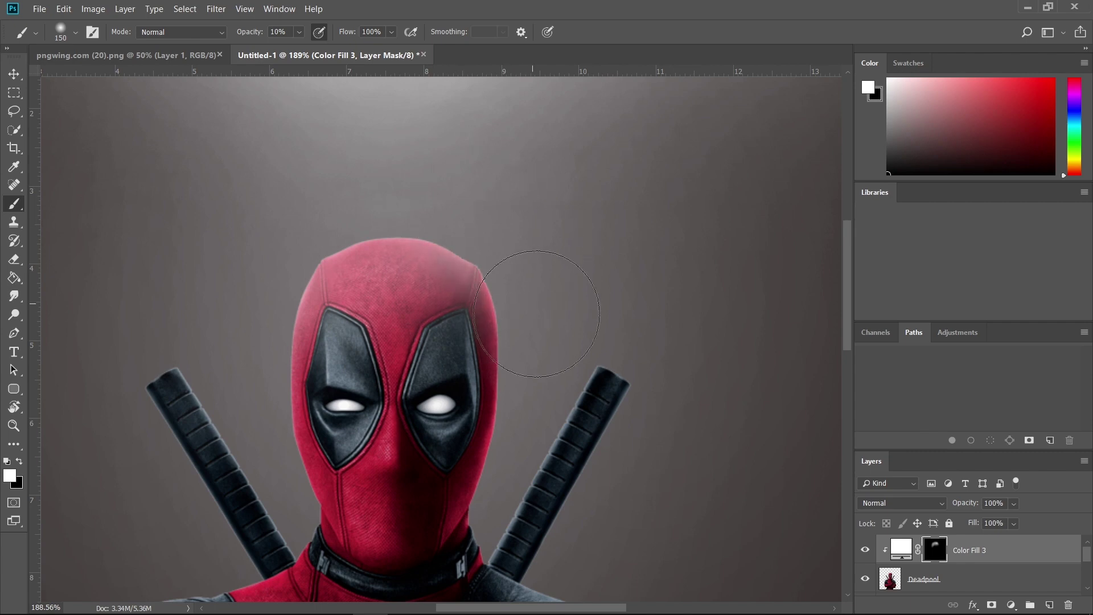
Step: Paint soft white highlights on the Color Fill 3 mask over the shoulder at the image's left and the base of the adjacent sword handle
{"action": "key", "text": "z"}
{"action": "left_click_drag", "start_coordinate": [463, 287], "coordinate": [387, 288]}
{"action": "left_click_drag", "start_coordinate": [418, 379], "coordinate": [484, 373]}
{"action": "left_click_drag", "start_coordinate": [273, 359], "coordinate": [350, 315]}
{"action": "mouse_move", "coordinate": [350, 315]}
{"action": "left_mouse_down"}
{"action": "mouse_move", "coordinate": [415, 268]}
{"action": "mouse_move", "coordinate": [333, 298]}
{"action": "mouse_move", "coordinate": [273, 286]}
{"action": "mouse_move", "coordinate": [234, 378]}
{"action": "mouse_move", "coordinate": [273, 415]}
{"action": "mouse_move", "coordinate": [464, 324]}
{"action": "mouse_move", "coordinate": [463, 354]}
{"action": "mouse_move", "coordinate": [317, 452]}
{"action": "left_mouse_up"}
{"action": "scroll", "coordinate": [361, 313], "scroll_direction": "up", "scroll_amount": 1}
{"action": "key", "text": "b"}
{"action": "key", "text": "z"}
{"action": "scroll", "coordinate": [545, 334], "scroll_direction": "down", "scroll_amount": 3}
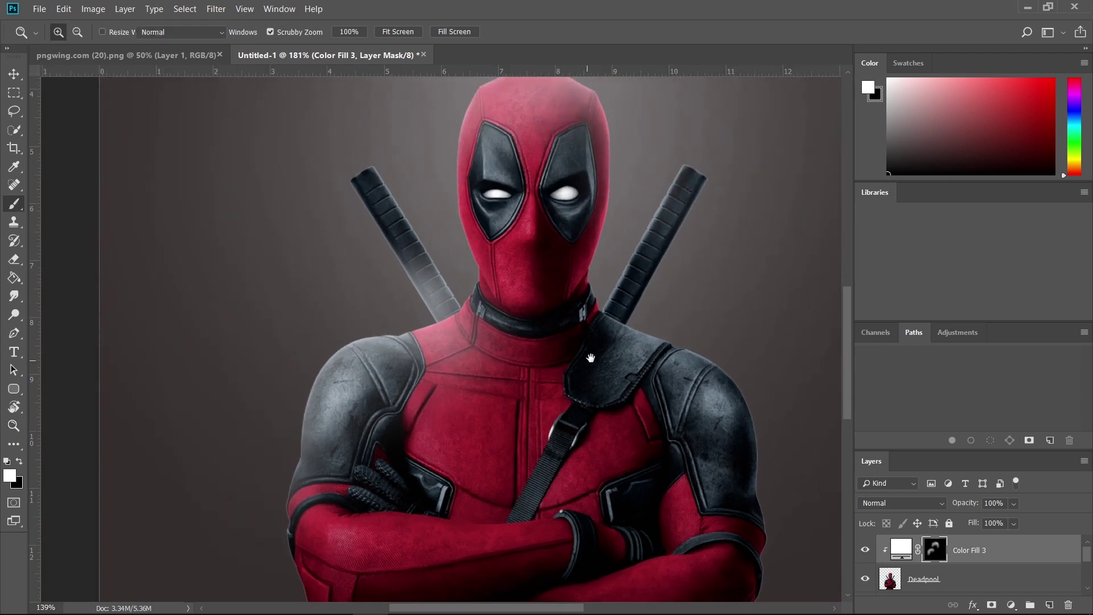
Step: Paint soft white highlights on the Color Fill 3 mask over the shoulder at the image's right and the base of its sword handle
{"action": "scroll", "coordinate": [545, 333], "scroll_direction": "up", "scroll_amount": 4}
{"action": "scroll", "coordinate": [546, 334], "scroll_direction": "up", "scroll_amount": 1}
{"action": "key", "text": "b"}
{"action": "mouse_move", "coordinate": [518, 256]}
{"action": "left_mouse_down"}
{"action": "mouse_move", "coordinate": [545, 292]}
{"action": "mouse_move", "coordinate": [501, 285]}
{"action": "mouse_move", "coordinate": [659, 329]}
{"action": "left_mouse_up"}
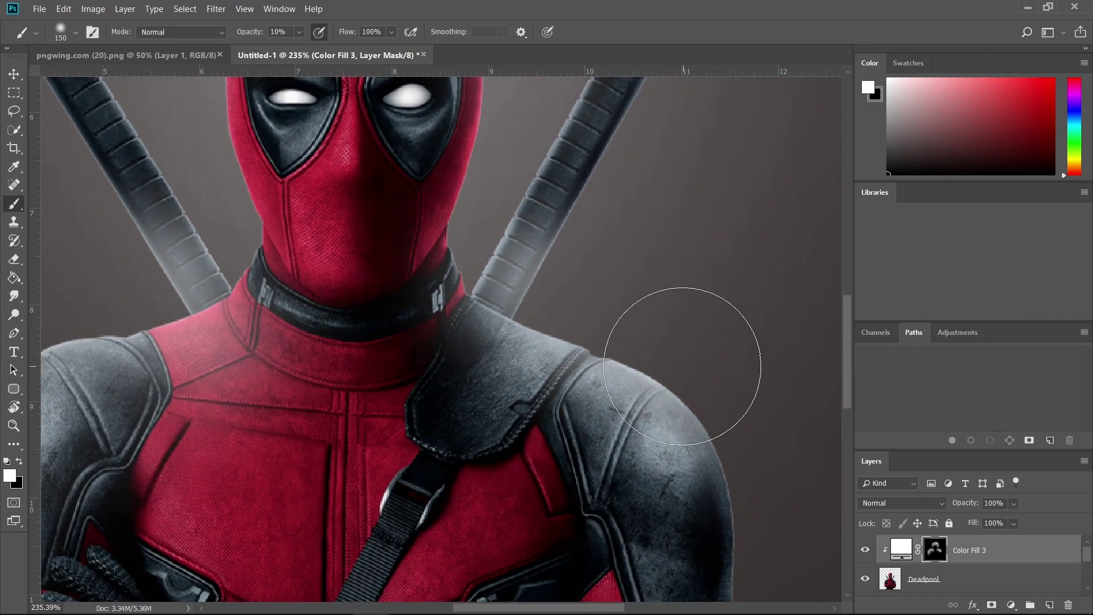
{"action": "scroll", "coordinate": [663, 394], "scroll_direction": "down", "scroll_amount": 5}
{"action": "mouse_move", "coordinate": [662, 393]}
{"action": "left_mouse_down"}
{"action": "mouse_move", "coordinate": [586, 342]}
{"action": "mouse_move", "coordinate": [595, 341]}
{"action": "left_mouse_up"}
{"action": "mouse_move", "coordinate": [445, 305]}
{"action": "left_mouse_down"}
{"action": "mouse_move", "coordinate": [433, 261]}
{"action": "mouse_move", "coordinate": [453, 286]}
{"action": "left_mouse_up"}
{"action": "mouse_move", "coordinate": [603, 376]}
{"action": "left_mouse_down"}
{"action": "mouse_move", "coordinate": [625, 415]}
{"action": "mouse_move", "coordinate": [664, 312]}
{"action": "mouse_move", "coordinate": [668, 324]}
{"action": "mouse_move", "coordinate": [561, 230]}
{"action": "left_mouse_up"}
{"action": "left_click_drag", "start_coordinate": [351, 186], "coordinate": [497, 268]}
{"action": "left_click_drag", "start_coordinate": [519, 216], "coordinate": [563, 345]}
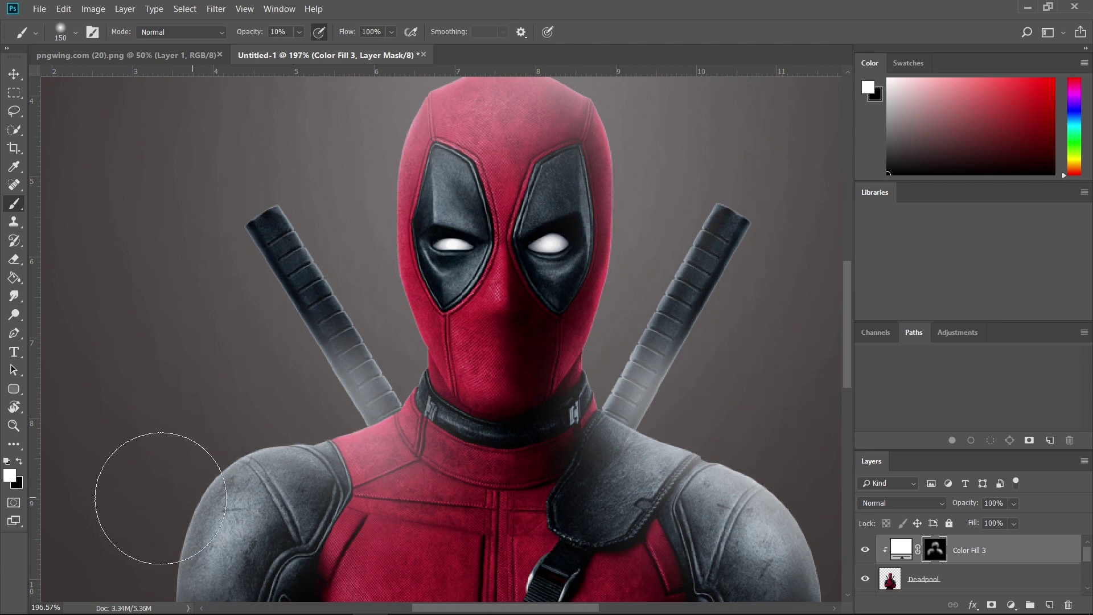
Step: Swap the painting colour to black and brush the highlights off the bases of both sword handles with a 60 px tip
{"action": "key", "text": "x"}
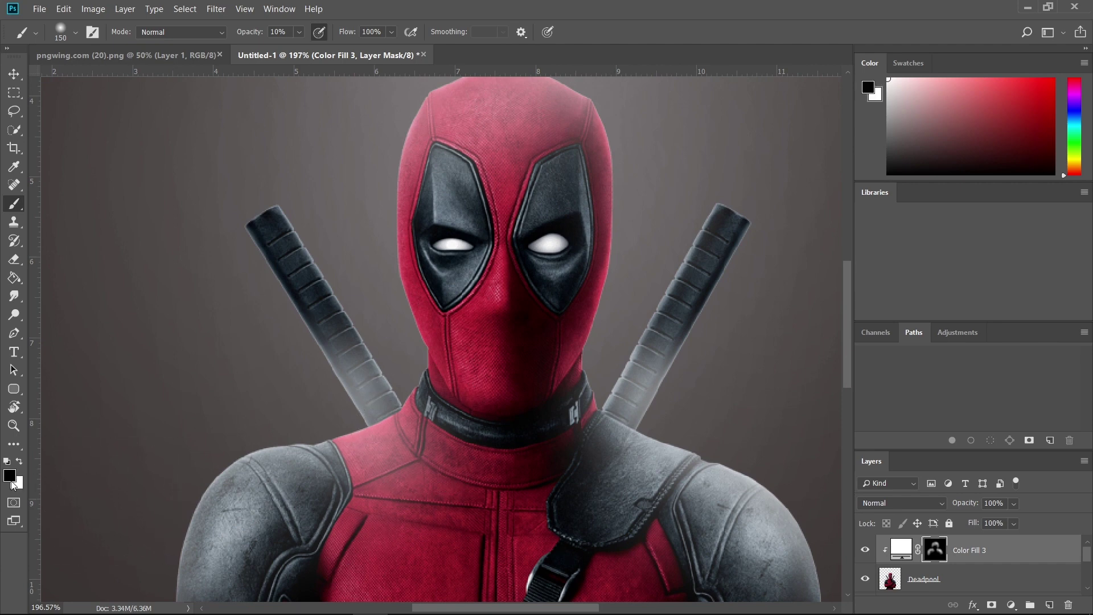
{"action": "left_click_drag", "start_coordinate": [366, 365], "coordinate": [325, 353]}
{"action": "key", "text": "bracketleft"}
{"action": "key", "text": "bracketleft"}
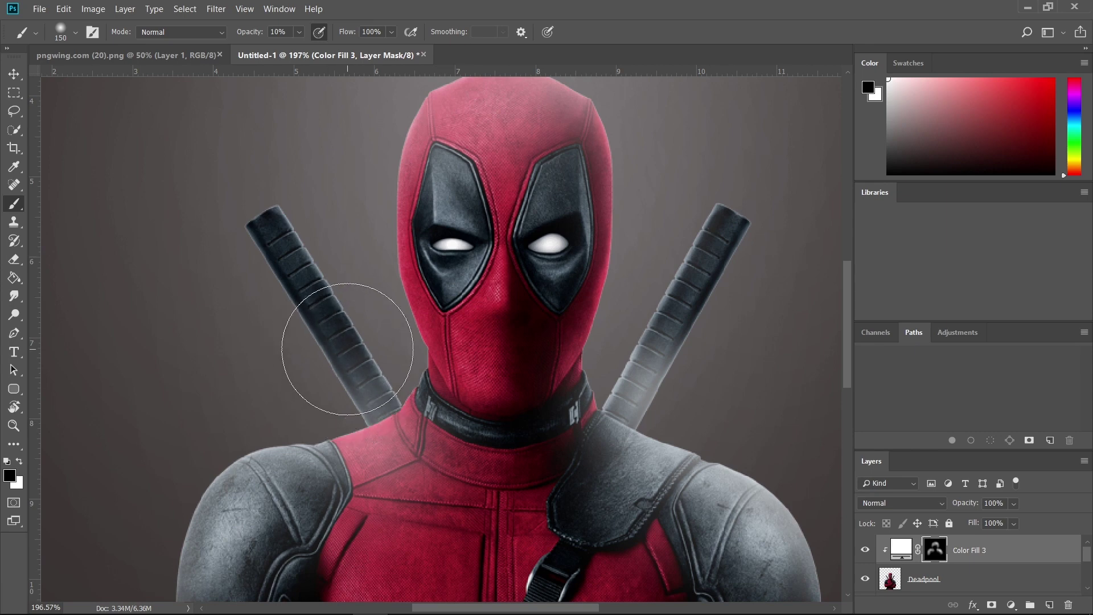
{"action": "left_click_drag", "start_coordinate": [371, 386], "coordinate": [375, 395]}
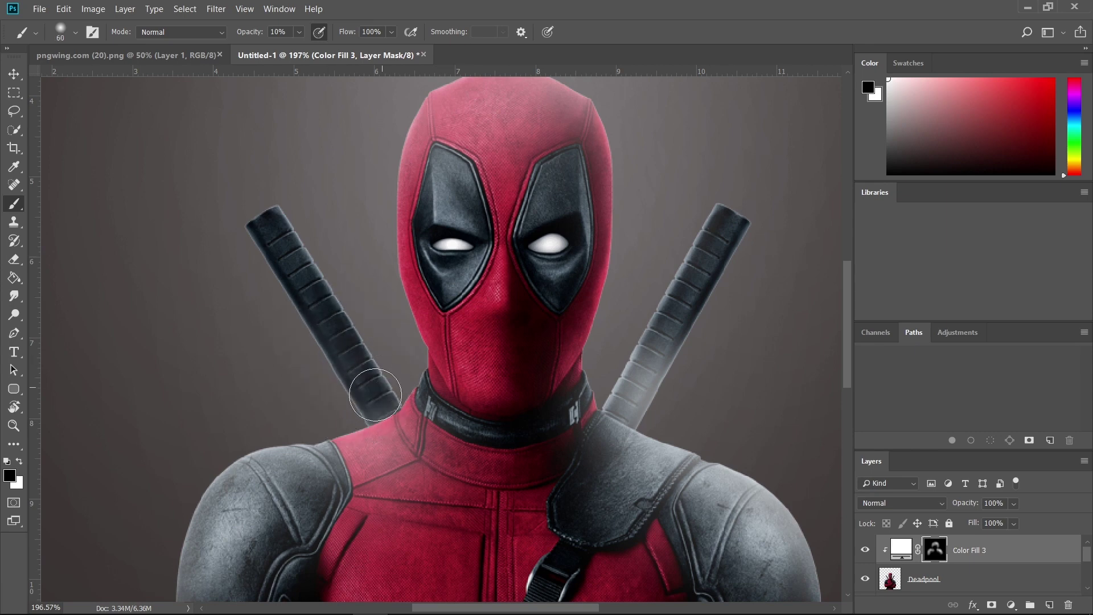
{"action": "mouse_move", "coordinate": [649, 360]}
{"action": "left_mouse_down"}
{"action": "mouse_move", "coordinate": [615, 379]}
{"action": "mouse_move", "coordinate": [628, 389]}
{"action": "mouse_move", "coordinate": [631, 376]}
{"action": "mouse_move", "coordinate": [653, 378]}
{"action": "mouse_move", "coordinate": [610, 388]}
{"action": "left_mouse_up"}
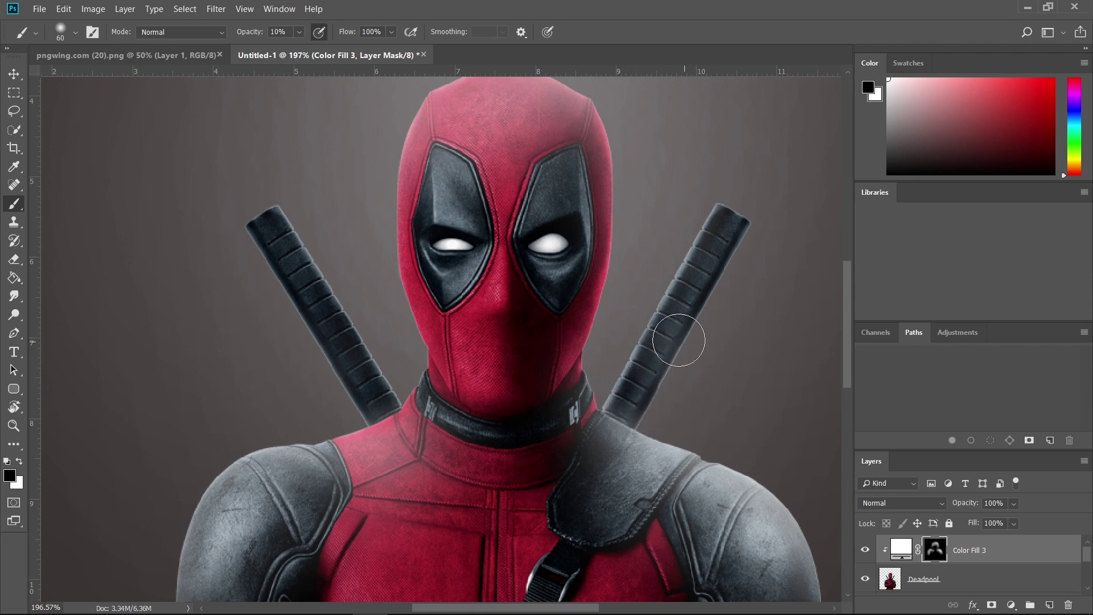
Step: Switch back to white and paint faint highlights along the sword handle at the image's left with the 60 px brush at 10% opacity
{"action": "scroll", "coordinate": [535, 320], "scroll_direction": "up", "scroll_amount": 3}
{"action": "left_click_drag", "start_coordinate": [356, 277], "coordinate": [466, 441]}
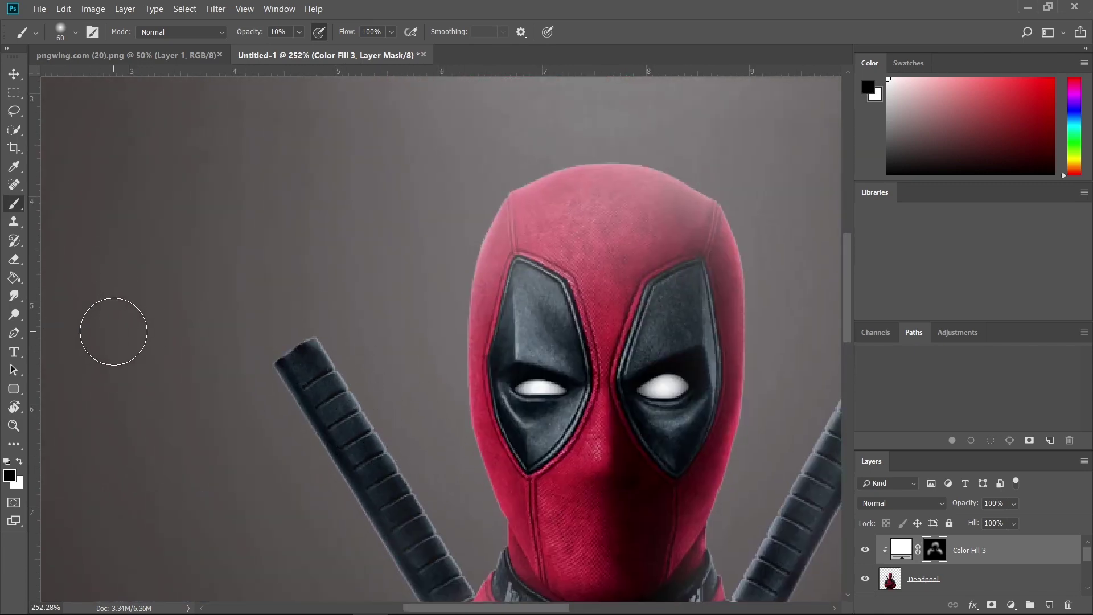
{"action": "key", "text": "x"}
{"action": "key", "text": "z"}
{"action": "scroll", "coordinate": [387, 369], "scroll_direction": "up", "scroll_amount": 1}
{"action": "key", "text": "b"}
{"action": "left_click_drag", "start_coordinate": [415, 371], "coordinate": [262, 241]}
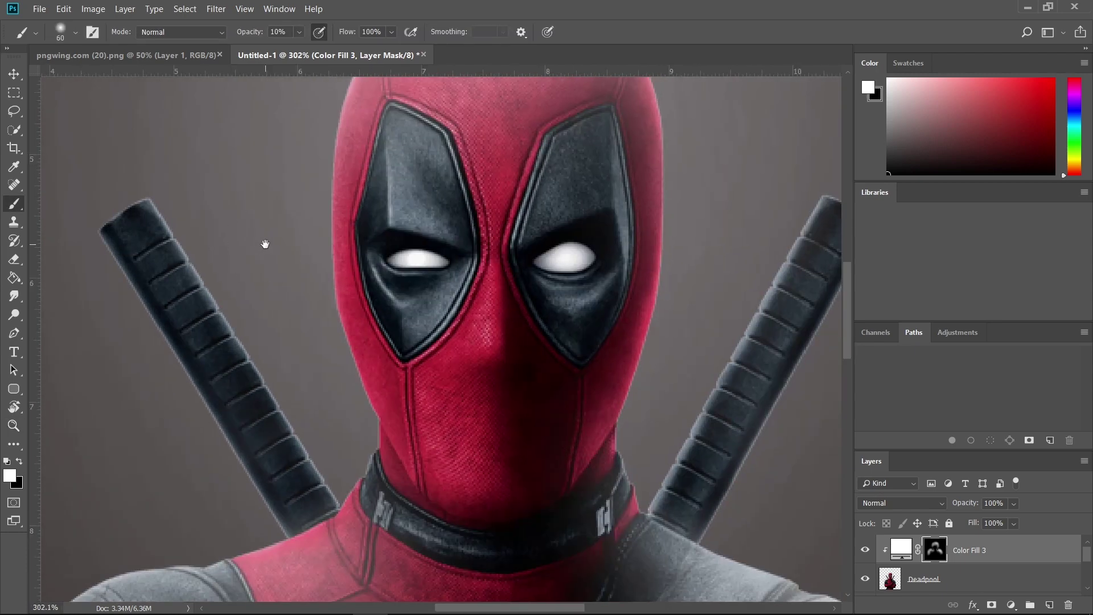
{"action": "left_click_drag", "start_coordinate": [173, 182], "coordinate": [216, 341]}
{"action": "left_click_drag", "start_coordinate": [183, 241], "coordinate": [325, 417]}
{"action": "left_click_drag", "start_coordinate": [236, 302], "coordinate": [389, 509]}
{"action": "left_click_drag", "start_coordinate": [253, 323], "coordinate": [358, 489]}
{"action": "left_click_drag", "start_coordinate": [313, 421], "coordinate": [341, 470]}
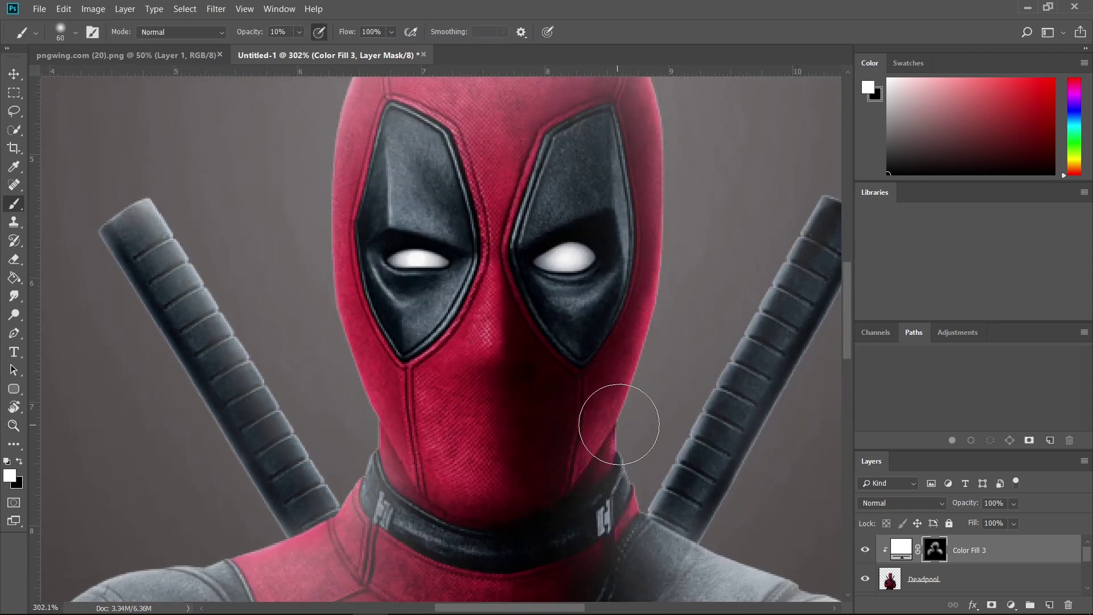
Step: Paint matching faint white highlights along the sword handle at the image's right on the Color Fill 3 mask
{"action": "left_click_drag", "start_coordinate": [615, 429], "coordinate": [426, 455]}
{"action": "left_click_drag", "start_coordinate": [610, 204], "coordinate": [646, 234]}
{"action": "mouse_move", "coordinate": [669, 199]}
{"action": "left_mouse_down"}
{"action": "mouse_move", "coordinate": [556, 336]}
{"action": "mouse_move", "coordinate": [480, 447]}
{"action": "mouse_move", "coordinate": [488, 459]}
{"action": "left_mouse_up"}
{"action": "key", "text": "z"}
{"action": "mouse_move", "coordinate": [491, 385]}
{"action": "left_mouse_down"}
{"action": "mouse_move", "coordinate": [416, 393]}
{"action": "mouse_move", "coordinate": [471, 351]}
{"action": "left_mouse_up"}
{"action": "key", "text": "b"}
{"action": "key", "text": "z"}
{"action": "key", "text": "b"}
{"action": "mouse_move", "coordinate": [282, 360]}
{"action": "left_mouse_down"}
{"action": "mouse_move", "coordinate": [282, 239]}
{"action": "mouse_move", "coordinate": [279, 379]}
{"action": "mouse_move", "coordinate": [276, 366]}
{"action": "mouse_move", "coordinate": [299, 484]}
{"action": "mouse_move", "coordinate": [323, 499]}
{"action": "mouse_move", "coordinate": [285, 392]}
{"action": "mouse_move", "coordinate": [312, 484]}
{"action": "mouse_move", "coordinate": [310, 538]}
{"action": "mouse_move", "coordinate": [304, 246]}
{"action": "mouse_move", "coordinate": [532, 221]}
{"action": "mouse_move", "coordinate": [561, 233]}
{"action": "left_mouse_up"}
{"action": "key", "text": "ctrl+space"}
{"action": "mouse_move", "coordinate": [500, 253]}
{"action": "left_mouse_down"}
{"action": "mouse_move", "coordinate": [432, 262]}
{"action": "mouse_move", "coordinate": [441, 264]}
{"action": "left_mouse_up"}
{"action": "key", "text": "ctrl+space"}
{"action": "left_click_drag", "start_coordinate": [437, 310], "coordinate": [455, 310]}
{"action": "key", "text": "b"}
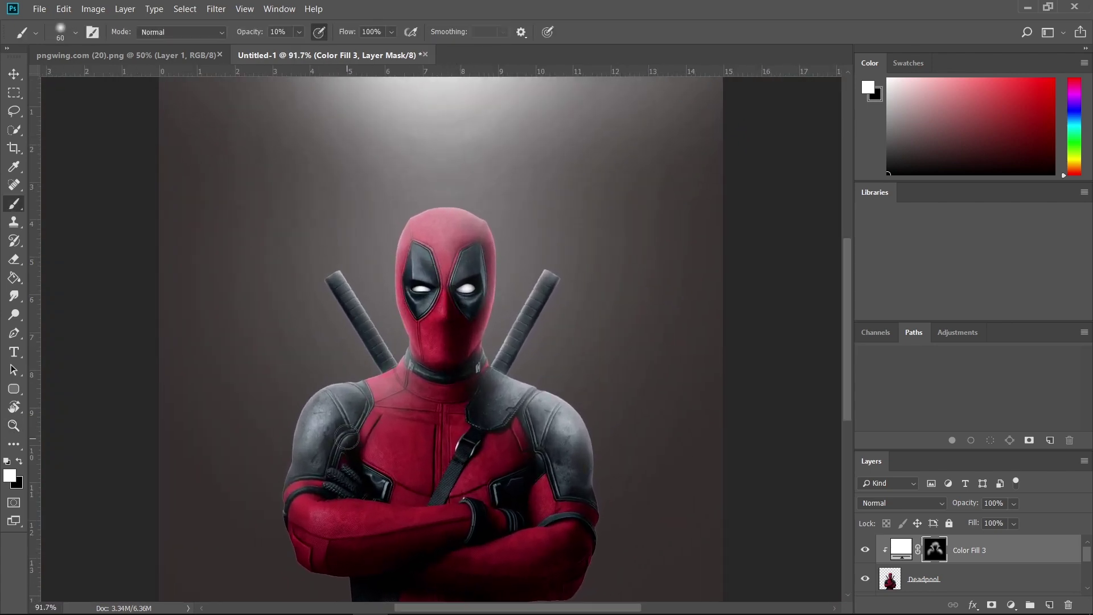
{"action": "key", "text": "ctrl+space"}
{"action": "left_click_drag", "start_coordinate": [417, 377], "coordinate": [435, 376]}
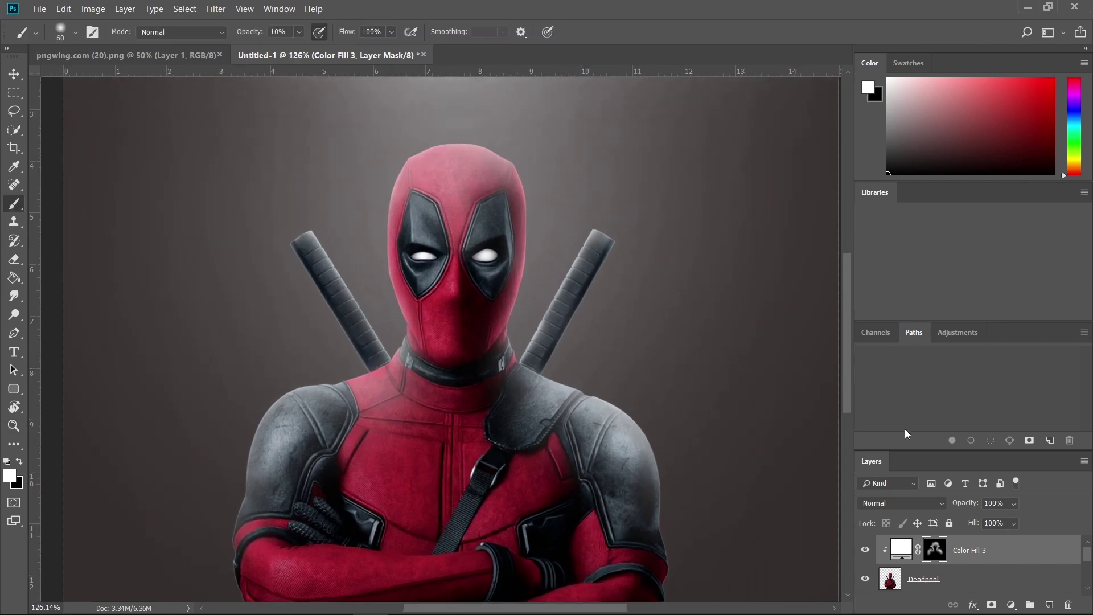
Step: Split the Blend If underlying-layer shadow slider of Color Fill 3 to 0 / 89 in its blending options
{"action": "double_click", "coordinate": [1040, 550]}
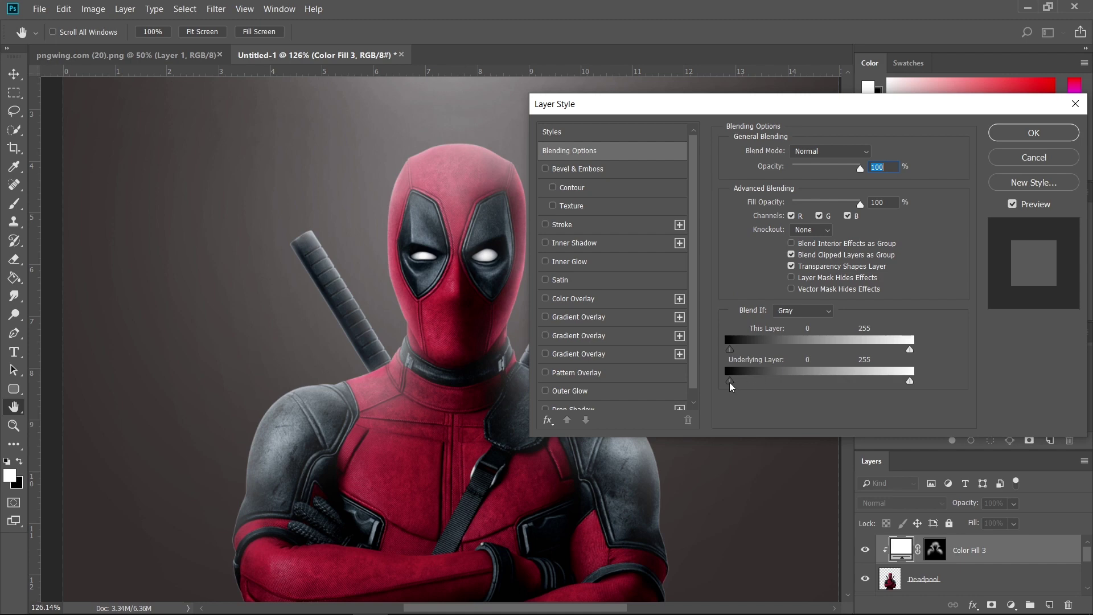
{"action": "left_click_drag", "start_coordinate": [733, 383], "coordinate": [734, 384]}
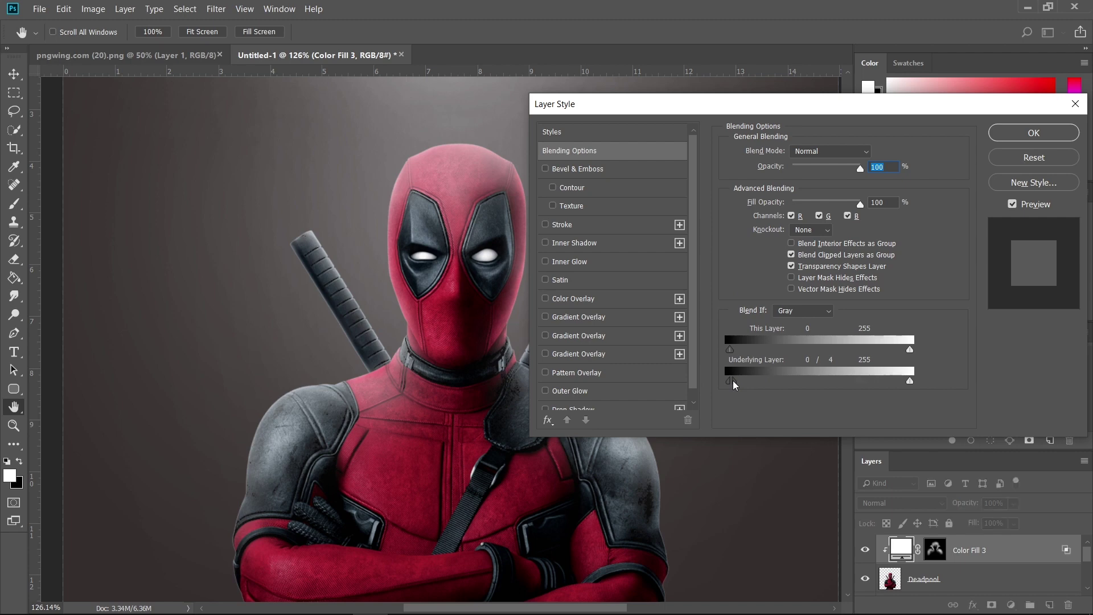
{"action": "left_click_drag", "start_coordinate": [795, 114], "coordinate": [875, 83]}
{"action": "left_click_drag", "start_coordinate": [480, 380], "coordinate": [408, 285]}
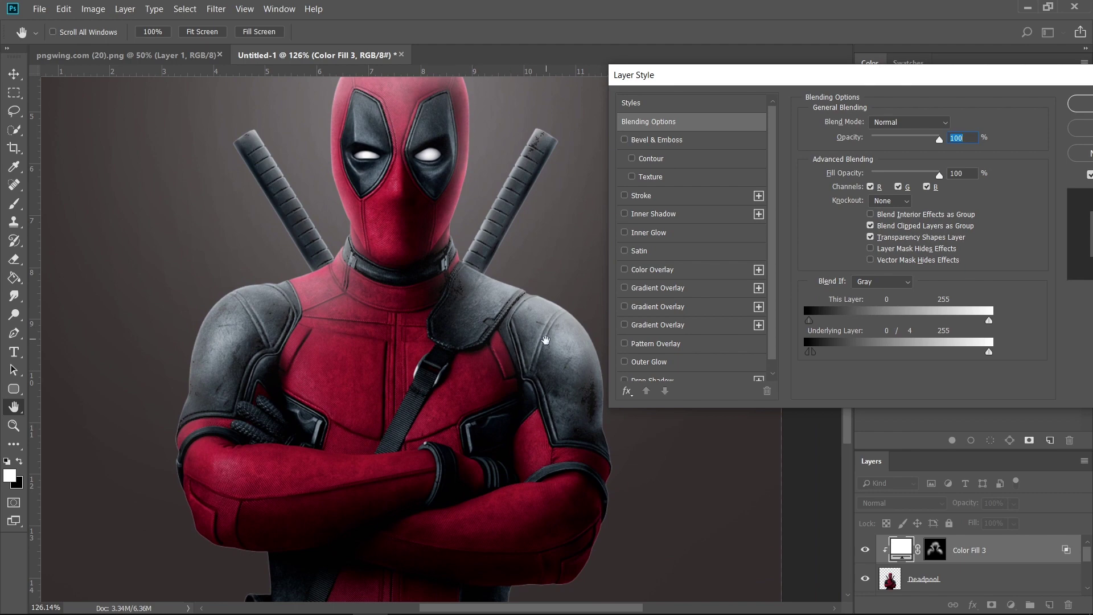
{"action": "left_click_drag", "start_coordinate": [815, 355], "coordinate": [896, 350]}
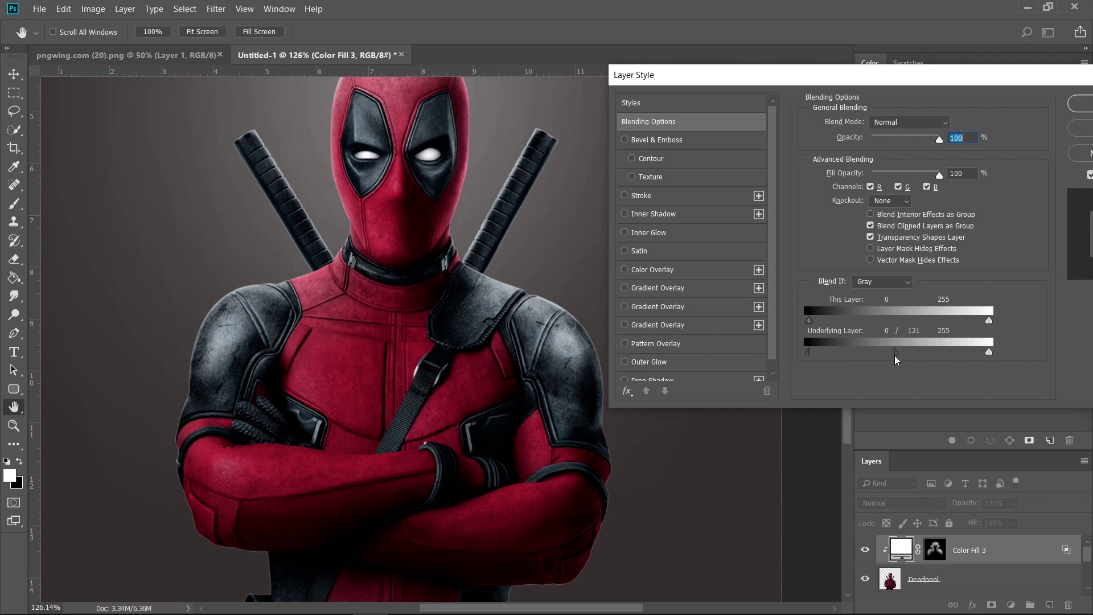
{"action": "left_click_drag", "start_coordinate": [885, 362], "coordinate": [869, 365]}
{"action": "left_click_drag", "start_coordinate": [478, 314], "coordinate": [473, 411]}
{"action": "left_click_drag", "start_coordinate": [876, 354], "coordinate": [863, 356]}
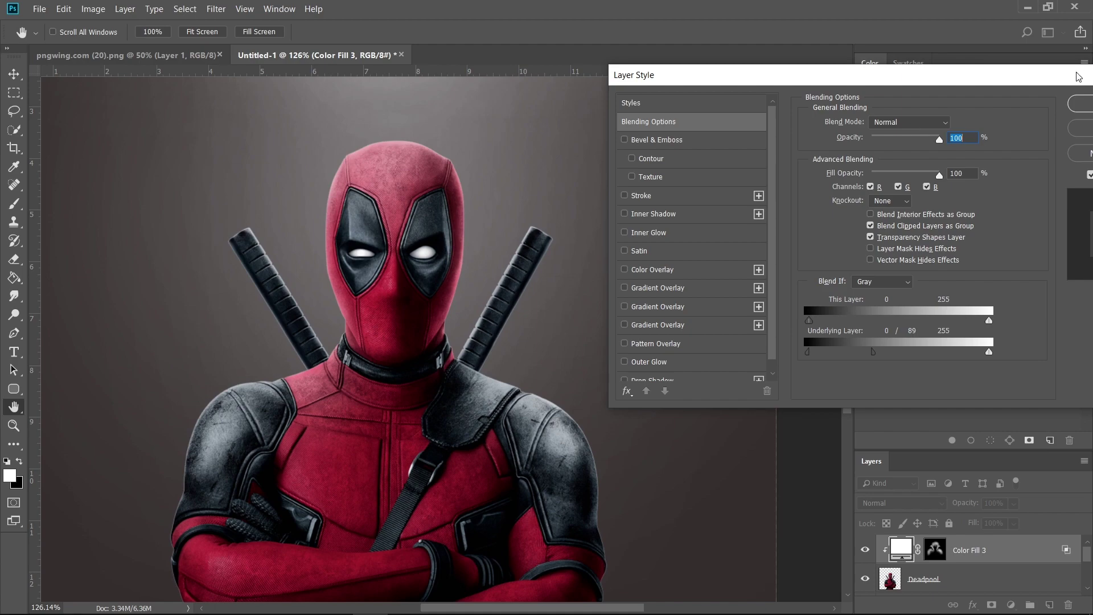
{"action": "left_click_drag", "start_coordinate": [1076, 73], "coordinate": [958, 97]}
{"action": "left_click", "coordinate": [988, 119]}
{"action": "key", "text": "z"}
{"action": "mouse_move", "coordinate": [364, 285]}
{"action": "left_mouse_down"}
{"action": "mouse_move", "coordinate": [329, 287]}
{"action": "mouse_move", "coordinate": [411, 285]}
{"action": "left_mouse_up"}
{"action": "key", "text": "b"}
{"action": "left_click_drag", "start_coordinate": [421, 206], "coordinate": [384, 406]}
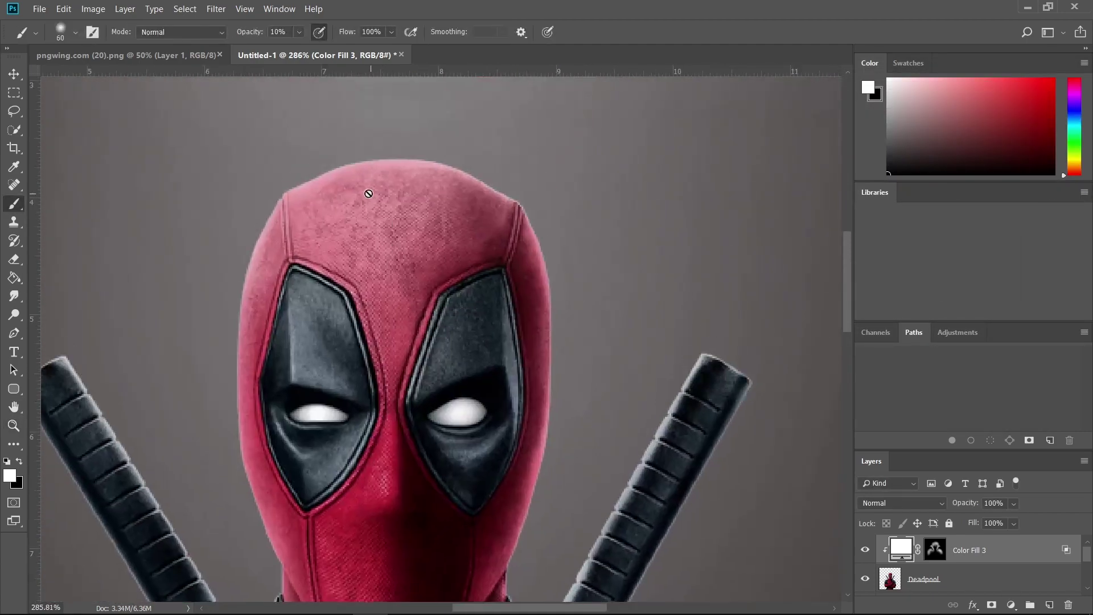
{"action": "left_click", "coordinate": [409, 242]}
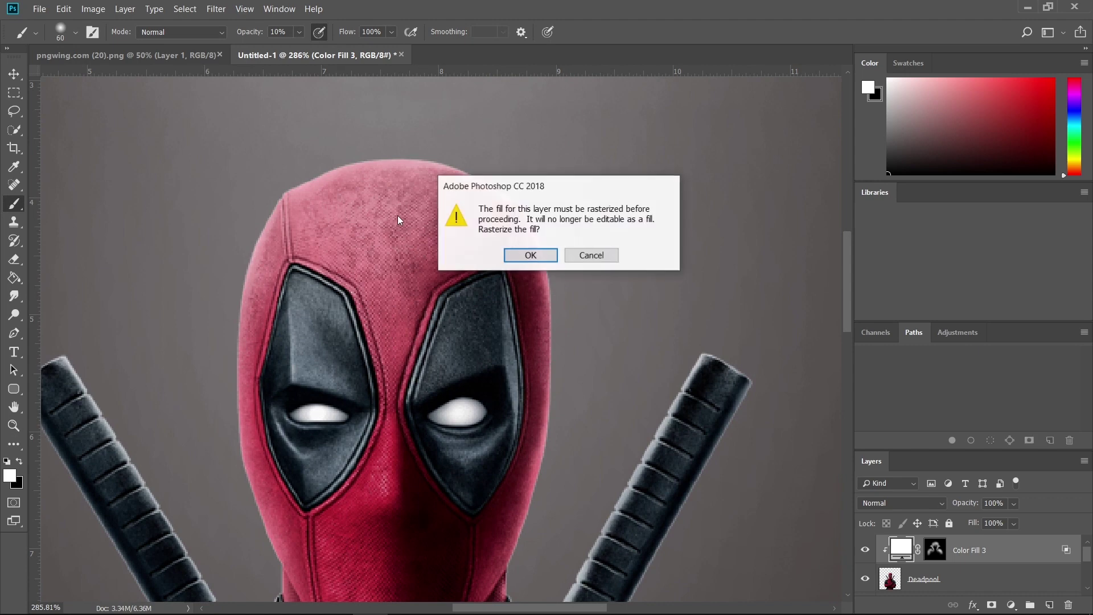
{"action": "left_click", "coordinate": [592, 255]}
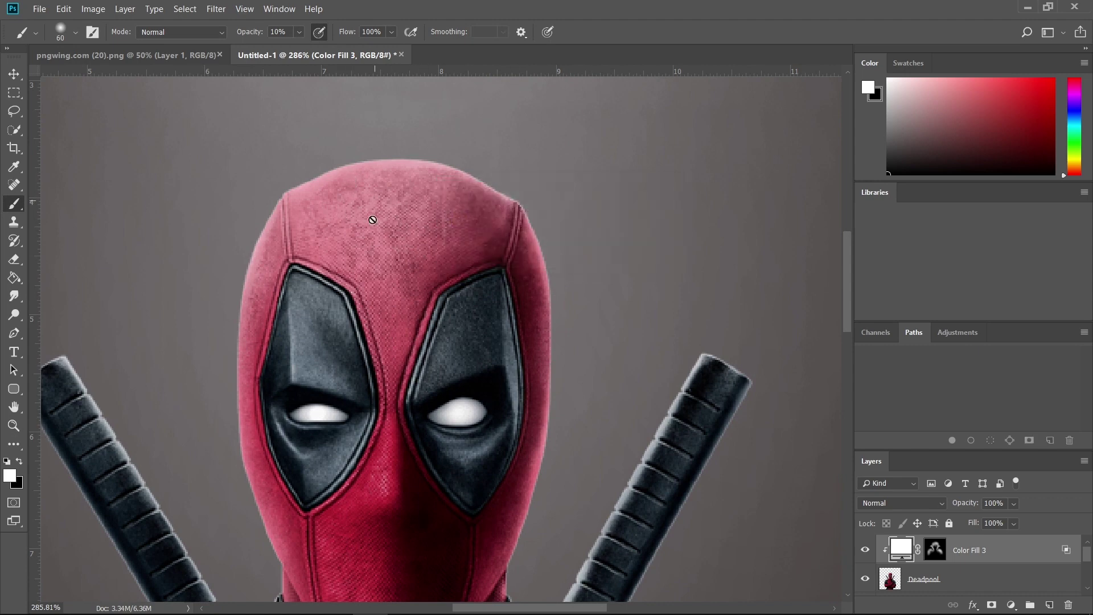
{"action": "key", "text": "z"}
{"action": "scroll", "coordinate": [419, 239], "scroll_direction": "down", "scroll_amount": 5}
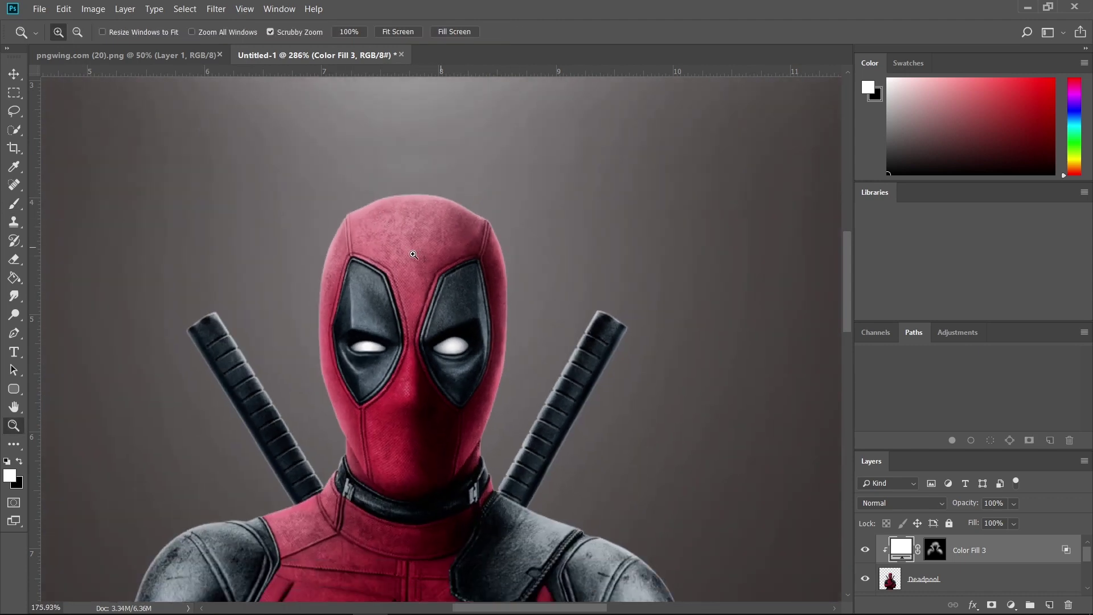
{"action": "scroll", "coordinate": [424, 253], "scroll_direction": "up", "scroll_amount": 4}
{"action": "key", "text": "b"}
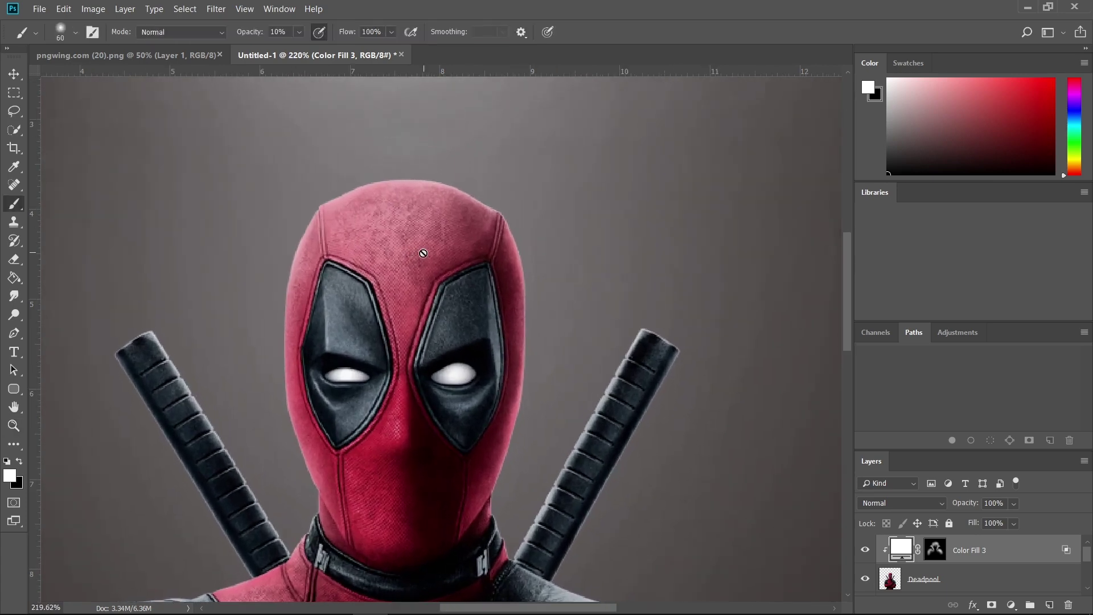
Step: Add a white (#ffffff) Solid Color fill layer clipped above Color Fill 3 and invert its mask to black
{"action": "left_click", "coordinate": [1010, 604]}
{"action": "left_click", "coordinate": [994, 358]}
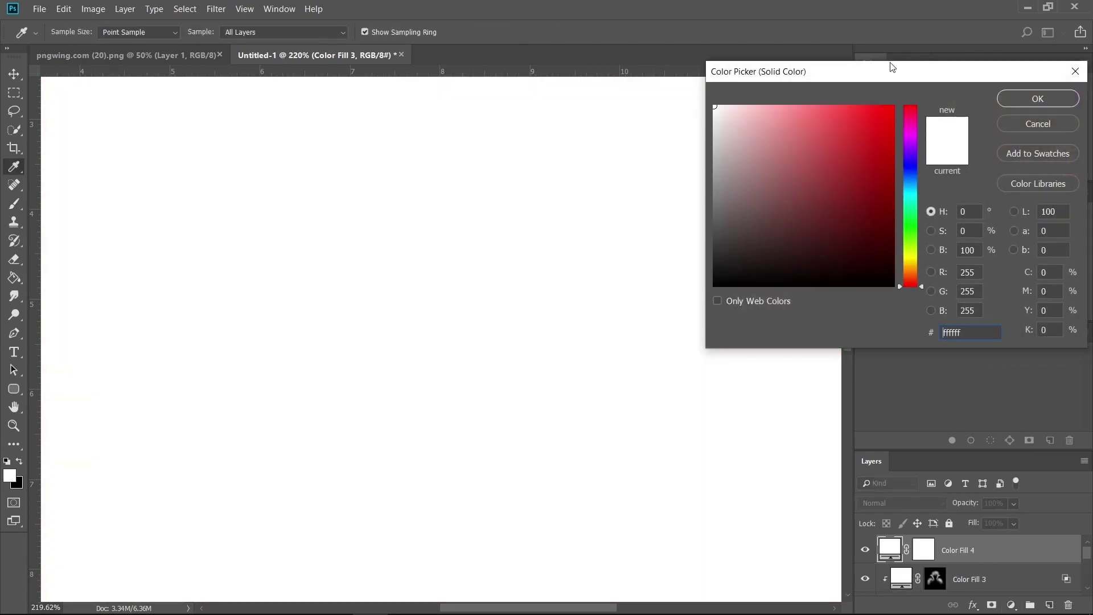
{"action": "left_click", "coordinate": [1045, 100]}
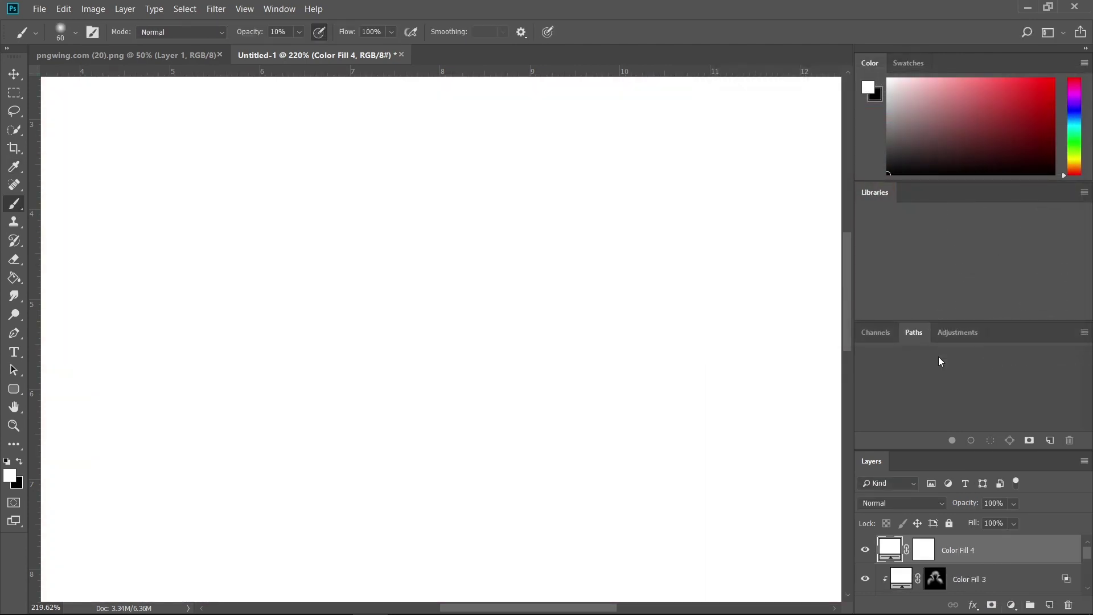
{"action": "left_click", "coordinate": [904, 564], "text": "alt"}
{"action": "left_click", "coordinate": [939, 554]}
{"action": "key", "text": "ctrl+i"}
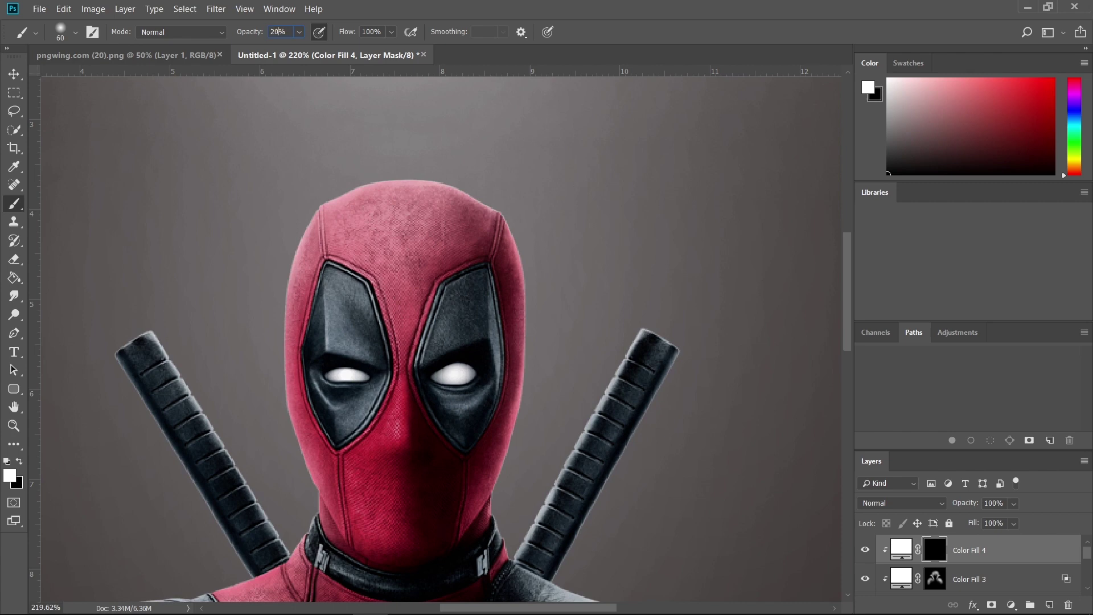
Step: Paint a thin white rim highlight along the top of the head on the Color Fill 4 mask using a 20 px brush at 20% opacity
{"action": "left_click_drag", "start_coordinate": [368, 177], "coordinate": [413, 183]}
{"action": "left_click_drag", "start_coordinate": [412, 182], "coordinate": [361, 254]}
{"action": "key", "text": "bracketleft"}
{"action": "key", "text": "bracketleft"}
{"action": "key", "text": "bracketleft"}
{"action": "key", "text": "bracketleft"}
{"action": "key", "text": "bracketleft"}
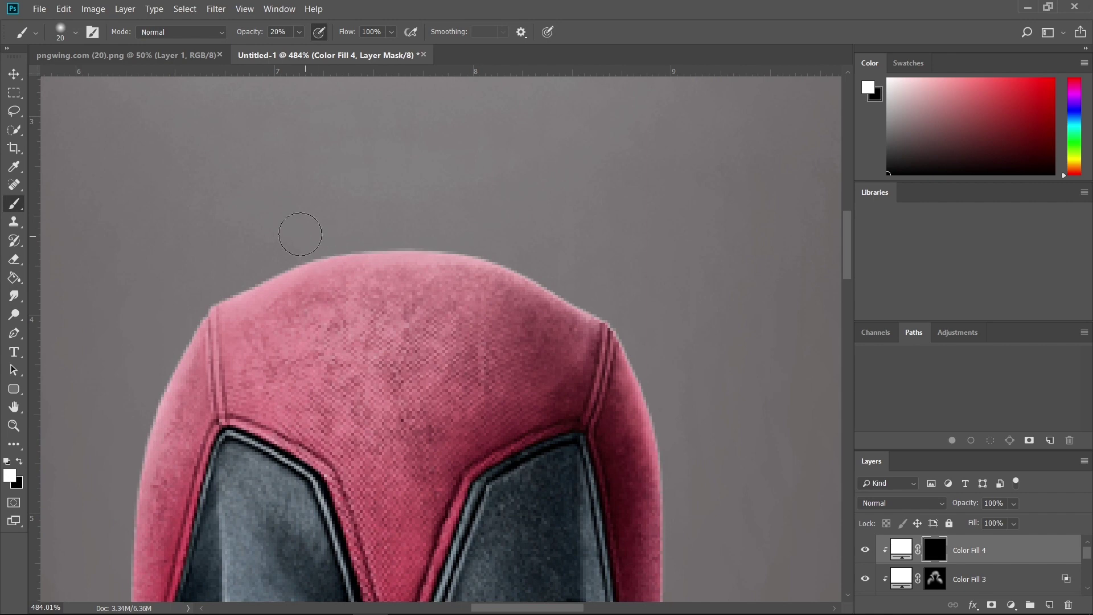
{"action": "mouse_move", "coordinate": [366, 242]}
{"action": "left_mouse_down"}
{"action": "mouse_move", "coordinate": [347, 232]}
{"action": "mouse_move", "coordinate": [475, 236]}
{"action": "left_mouse_up"}
{"action": "mouse_move", "coordinate": [501, 195]}
{"action": "left_mouse_down"}
{"action": "mouse_move", "coordinate": [452, 193]}
{"action": "mouse_move", "coordinate": [495, 203]}
{"action": "left_mouse_up"}
{"action": "key", "text": "z"}
{"action": "key", "text": "b"}
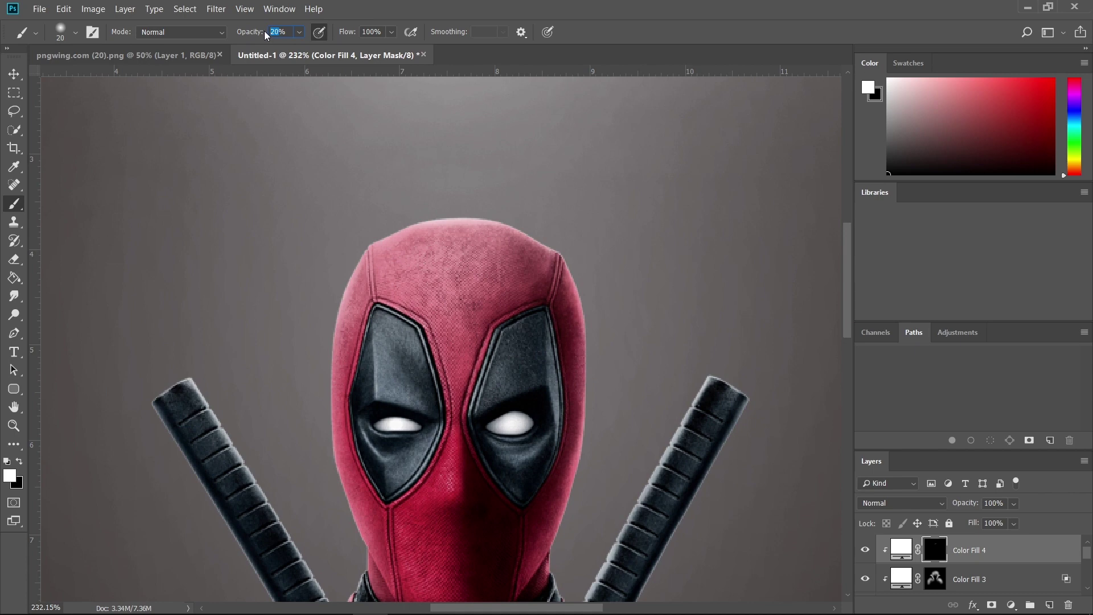
Step: Raise the brush opacity to 35% and strengthen the rim highlight over the crown and down the image-left edge of the head
{"action": "key", "text": "z"}
{"action": "key", "text": "b"}
{"action": "mouse_move", "coordinate": [436, 262]}
{"action": "left_mouse_down"}
{"action": "mouse_move", "coordinate": [465, 259]}
{"action": "mouse_move", "coordinate": [423, 257]}
{"action": "mouse_move", "coordinate": [433, 255]}
{"action": "left_mouse_up"}
{"action": "key", "text": "z"}
{"action": "key", "text": "b"}
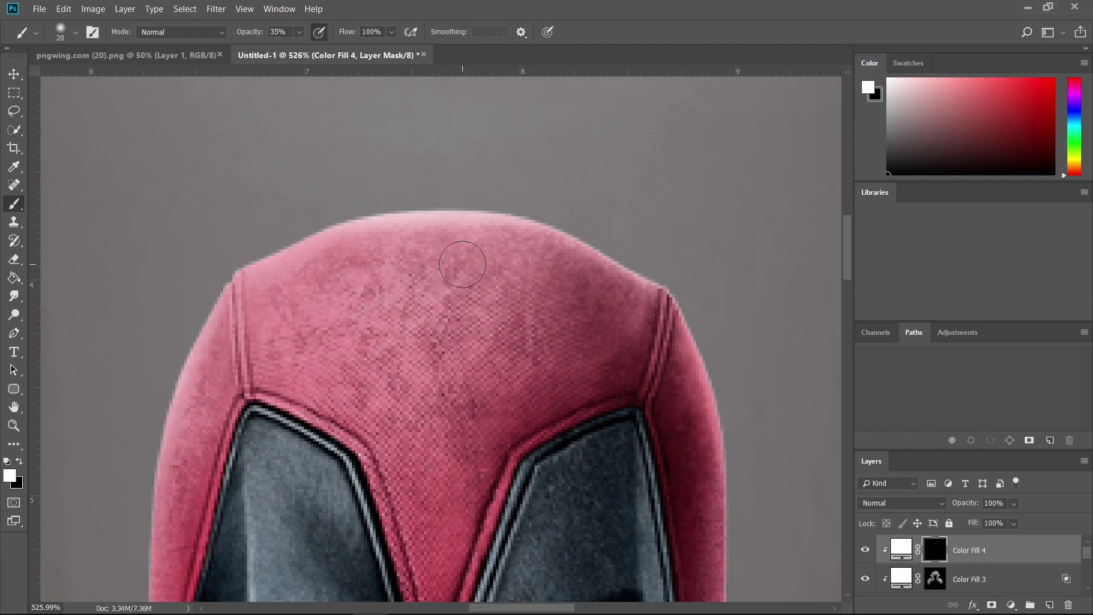
{"action": "key", "text": "z"}
{"action": "mouse_move", "coordinate": [460, 198]}
{"action": "left_mouse_down"}
{"action": "mouse_move", "coordinate": [407, 176]}
{"action": "mouse_move", "coordinate": [213, 239]}
{"action": "mouse_move", "coordinate": [418, 181]}
{"action": "mouse_move", "coordinate": [676, 237]}
{"action": "mouse_move", "coordinate": [483, 181]}
{"action": "mouse_move", "coordinate": [420, 176]}
{"action": "mouse_move", "coordinate": [518, 142]}
{"action": "left_mouse_up"}
{"action": "key", "text": "b"}
{"action": "key", "text": "z"}
{"action": "key", "text": "b"}
{"action": "mouse_move", "coordinate": [384, 174]}
{"action": "left_mouse_down"}
{"action": "mouse_move", "coordinate": [312, 244]}
{"action": "mouse_move", "coordinate": [256, 421]}
{"action": "left_mouse_up"}
{"action": "key", "text": "space"}
{"action": "left_click_drag", "start_coordinate": [258, 424], "coordinate": [295, 300]}
{"action": "mouse_move", "coordinate": [308, 216]}
{"action": "left_mouse_down"}
{"action": "mouse_move", "coordinate": [273, 312]}
{"action": "mouse_move", "coordinate": [273, 476]}
{"action": "left_mouse_up"}
Step: Continue the thin white rim highlight along the image-right edge of the head on the Color Fill 4 mask
{"action": "key", "text": "ctrl+space"}
{"action": "mouse_move", "coordinate": [436, 339]}
{"action": "left_mouse_down"}
{"action": "mouse_move", "coordinate": [395, 344]}
{"action": "mouse_move", "coordinate": [405, 343]}
{"action": "left_mouse_up"}
{"action": "key", "text": "space"}
{"action": "left_click_drag", "start_coordinate": [570, 337], "coordinate": [262, 370]}
{"action": "key", "text": "ctrl+space"}
{"action": "left_click_drag", "start_coordinate": [378, 303], "coordinate": [401, 298]}
{"action": "mouse_move", "coordinate": [463, 213]}
{"action": "left_mouse_down"}
{"action": "mouse_move", "coordinate": [521, 345]}
{"action": "mouse_move", "coordinate": [523, 474]}
{"action": "mouse_move", "coordinate": [526, 333]}
{"action": "mouse_move", "coordinate": [521, 395]}
{"action": "mouse_move", "coordinate": [530, 386]}
{"action": "mouse_move", "coordinate": [498, 257]}
{"action": "mouse_move", "coordinate": [536, 404]}
{"action": "mouse_move", "coordinate": [497, 262]}
{"action": "mouse_move", "coordinate": [444, 170]}
{"action": "left_mouse_up"}
{"action": "key", "text": "ctrl+space"}
{"action": "mouse_move", "coordinate": [478, 239]}
{"action": "left_mouse_down"}
{"action": "mouse_move", "coordinate": [387, 258]}
{"action": "mouse_move", "coordinate": [431, 271]}
{"action": "left_mouse_up"}
Step: Paint a thin white rim highlight along the outer edge of the shoulder at the image's left
{"action": "key", "text": "space"}
{"action": "left_click_drag", "start_coordinate": [325, 447], "coordinate": [600, 197]}
{"action": "key", "text": "ctrl+space"}
{"action": "left_click_drag", "start_coordinate": [518, 260], "coordinate": [555, 261]}
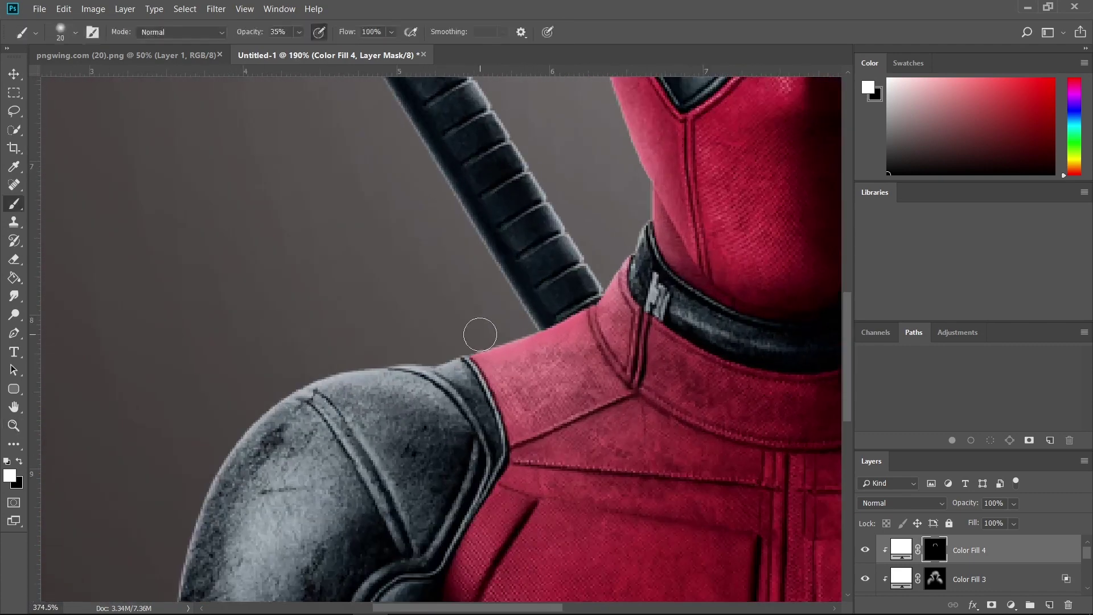
{"action": "mouse_move", "coordinate": [383, 358]}
{"action": "left_mouse_down"}
{"action": "mouse_move", "coordinate": [286, 386]}
{"action": "mouse_move", "coordinate": [242, 421]}
{"action": "left_mouse_up"}
{"action": "key", "text": "space"}
{"action": "left_click_drag", "start_coordinate": [291, 372], "coordinate": [414, 224]}
{"action": "key", "text": "ctrl+space"}
{"action": "left_click_drag", "start_coordinate": [415, 224], "coordinate": [426, 225]}
{"action": "mouse_move", "coordinate": [317, 334]}
{"action": "left_mouse_down"}
{"action": "mouse_move", "coordinate": [333, 320]}
{"action": "mouse_move", "coordinate": [281, 420]}
{"action": "mouse_move", "coordinate": [258, 524]}
{"action": "mouse_move", "coordinate": [260, 506]}
{"action": "left_mouse_up"}
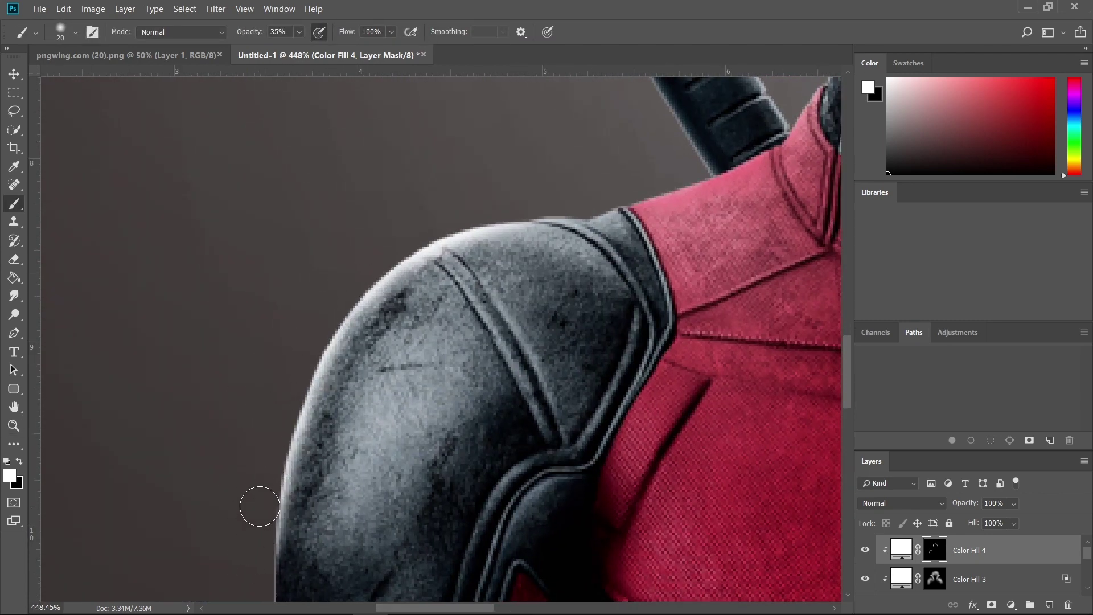
{"action": "mouse_move", "coordinate": [489, 205]}
{"action": "left_mouse_down"}
{"action": "mouse_move", "coordinate": [699, 171]}
{"action": "mouse_move", "coordinate": [459, 222]}
{"action": "mouse_move", "coordinate": [475, 220]}
{"action": "left_mouse_up"}
Step: Paint a thin white rim highlight along the strap pad and outer edge of the shoulder at the image's right
{"action": "left_click_drag", "start_coordinate": [672, 192], "coordinate": [273, 339]}
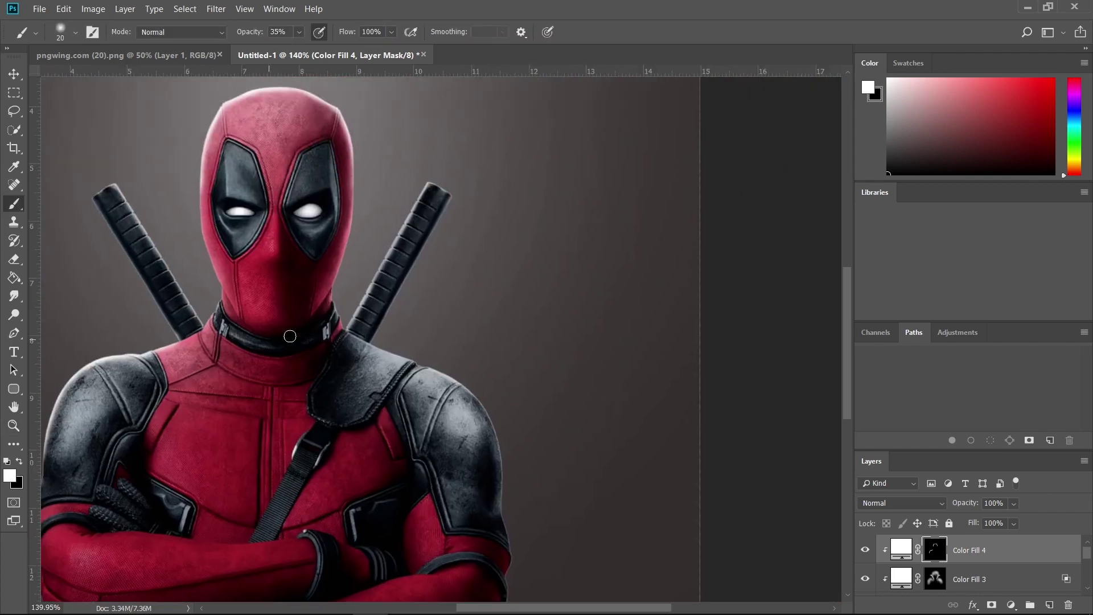
{"action": "scroll", "coordinate": [290, 336], "scroll_direction": "up", "scroll_amount": 4}
{"action": "key", "text": "ctrl+alt+z"}
{"action": "key", "text": "ctrl+alt+z"}
{"action": "key", "text": "ctrl+alt+z"}
{"action": "left_click_drag", "start_coordinate": [534, 383], "coordinate": [558, 383]}
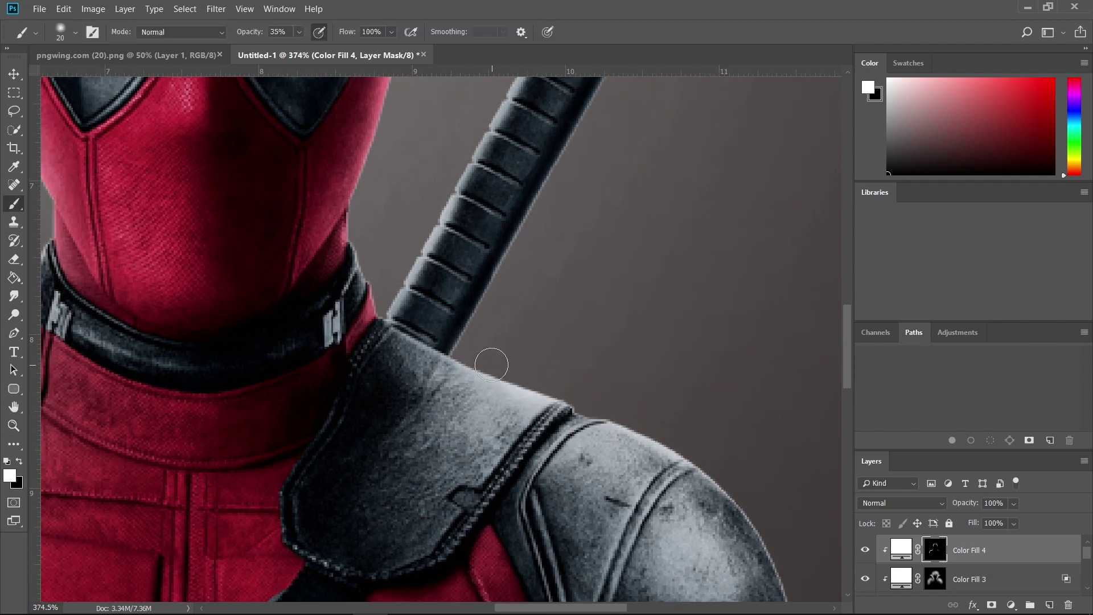
{"action": "mouse_move", "coordinate": [485, 358]}
{"action": "left_mouse_down"}
{"action": "mouse_move", "coordinate": [606, 385]}
{"action": "mouse_move", "coordinate": [593, 405]}
{"action": "mouse_move", "coordinate": [720, 464]}
{"action": "mouse_move", "coordinate": [781, 540]}
{"action": "mouse_move", "coordinate": [583, 398]}
{"action": "left_mouse_up"}
{"action": "mouse_move", "coordinate": [627, 465]}
{"action": "left_mouse_down"}
{"action": "mouse_move", "coordinate": [603, 420]}
{"action": "mouse_move", "coordinate": [629, 503]}
{"action": "left_mouse_up"}
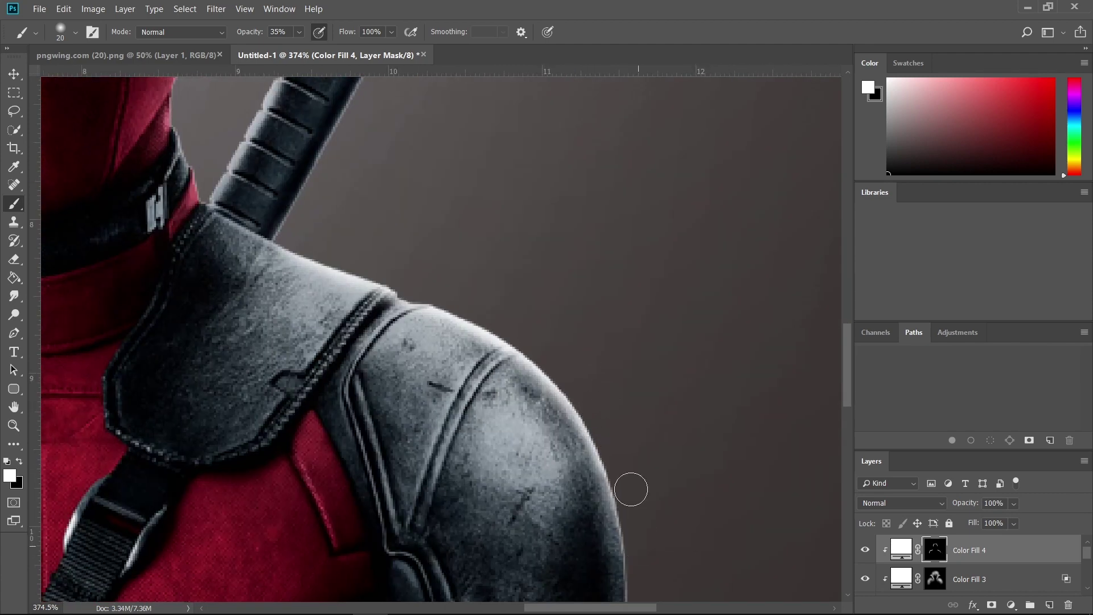
{"action": "left_click_drag", "start_coordinate": [611, 419], "coordinate": [601, 437]}
Step: Extend the white rim highlights farther down both sides of the mask beside the eye patches
{"action": "left_click_drag", "start_coordinate": [436, 246], "coordinate": [367, 258], "text": "ctrl"}
{"action": "left_click_drag", "start_coordinate": [367, 259], "coordinate": [472, 399]}
{"action": "left_click_drag", "start_coordinate": [395, 358], "coordinate": [422, 359], "text": "ctrl"}
{"action": "mouse_move", "coordinate": [334, 242]}
{"action": "left_mouse_down", "text": "ctrl"}
{"action": "mouse_move", "coordinate": [356, 239]}
{"action": "mouse_move", "coordinate": [341, 243]}
{"action": "left_mouse_up", "text": "ctrl"}
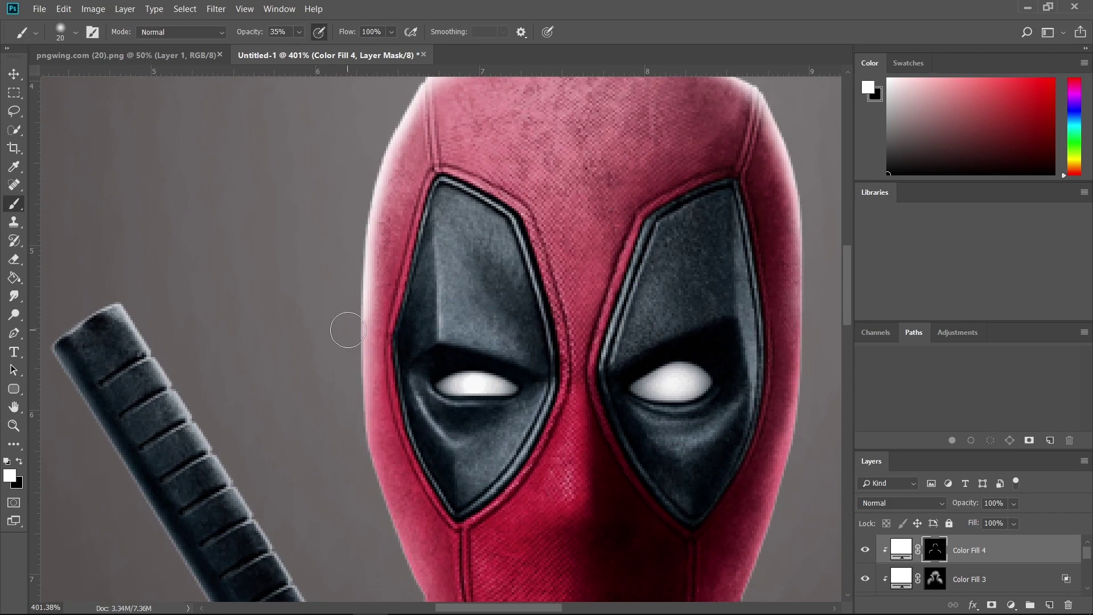
{"action": "left_click_drag", "start_coordinate": [566, 256], "coordinate": [290, 431]}
{"action": "left_click_drag", "start_coordinate": [502, 286], "coordinate": [540, 450]}
{"action": "left_click_drag", "start_coordinate": [531, 490], "coordinate": [518, 341]}
{"action": "mouse_move", "coordinate": [506, 285]}
{"action": "left_mouse_down"}
{"action": "mouse_move", "coordinate": [517, 434]}
{"action": "mouse_move", "coordinate": [477, 548]}
{"action": "left_mouse_up"}
Step: Paint a white rim highlight across the end and along the inner edge of the sword handle at the image's right
{"action": "mouse_move", "coordinate": [732, 375]}
{"action": "left_mouse_down"}
{"action": "mouse_move", "coordinate": [559, 371]}
{"action": "mouse_move", "coordinate": [576, 370]}
{"action": "left_mouse_up"}
{"action": "key", "text": "b"}
{"action": "mouse_move", "coordinate": [598, 298]}
{"action": "left_mouse_down"}
{"action": "mouse_move", "coordinate": [573, 297]}
{"action": "mouse_move", "coordinate": [507, 344]}
{"action": "mouse_move", "coordinate": [475, 462]}
{"action": "left_mouse_up"}
{"action": "mouse_move", "coordinate": [512, 341]}
{"action": "left_mouse_down"}
{"action": "mouse_move", "coordinate": [467, 427]}
{"action": "mouse_move", "coordinate": [416, 331]}
{"action": "mouse_move", "coordinate": [475, 334]}
{"action": "mouse_move", "coordinate": [412, 497]}
{"action": "mouse_move", "coordinate": [471, 364]}
{"action": "mouse_move", "coordinate": [434, 390]}
{"action": "mouse_move", "coordinate": [420, 424]}
{"action": "left_mouse_up"}
{"action": "left_click_drag", "start_coordinate": [447, 380], "coordinate": [423, 428]}
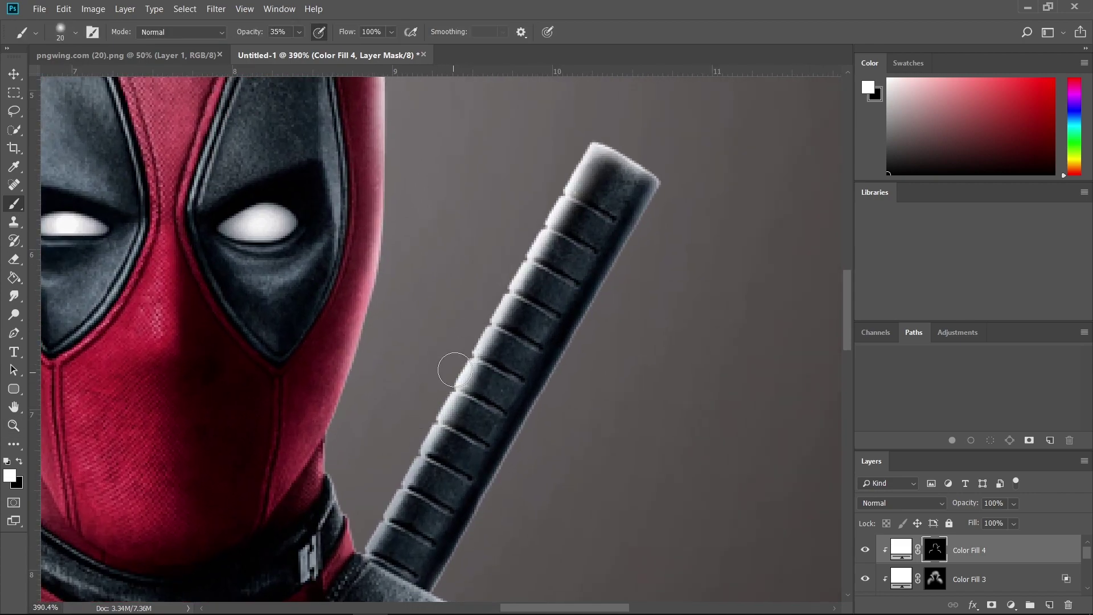
{"action": "left_click_drag", "start_coordinate": [391, 467], "coordinate": [431, 437]}
{"action": "left_click_drag", "start_coordinate": [412, 406], "coordinate": [368, 411]}
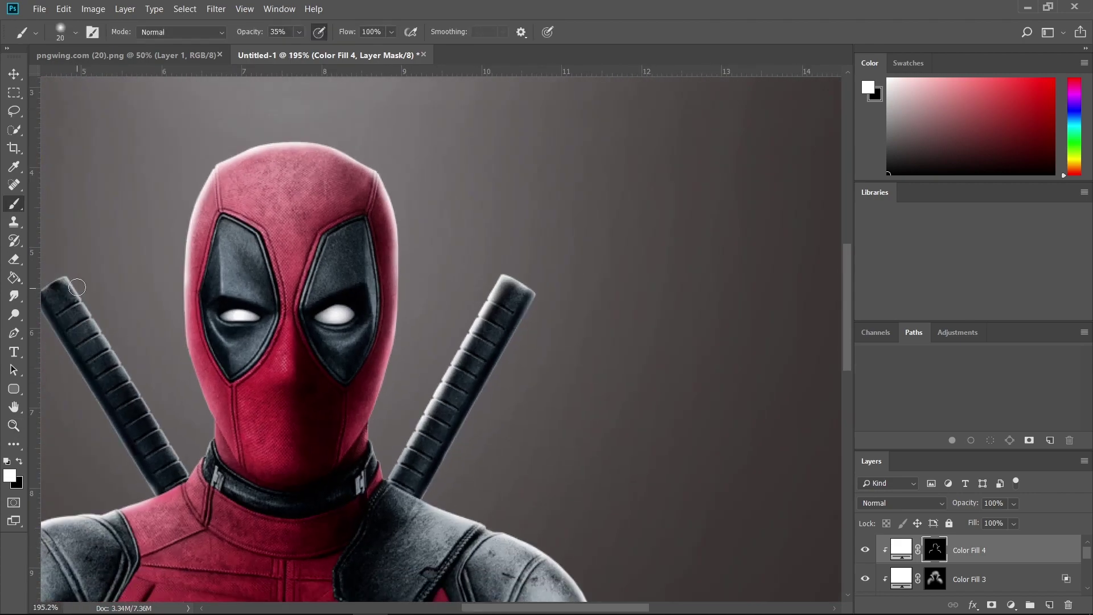
Step: Paint a white rim highlight across the end and along the inner edge of the sword handle at the image's left
{"action": "left_click_drag", "start_coordinate": [162, 421], "coordinate": [344, 401]}
{"action": "left_click_drag", "start_coordinate": [334, 356], "coordinate": [374, 356]}
{"action": "left_click_drag", "start_coordinate": [164, 148], "coordinate": [112, 178]}
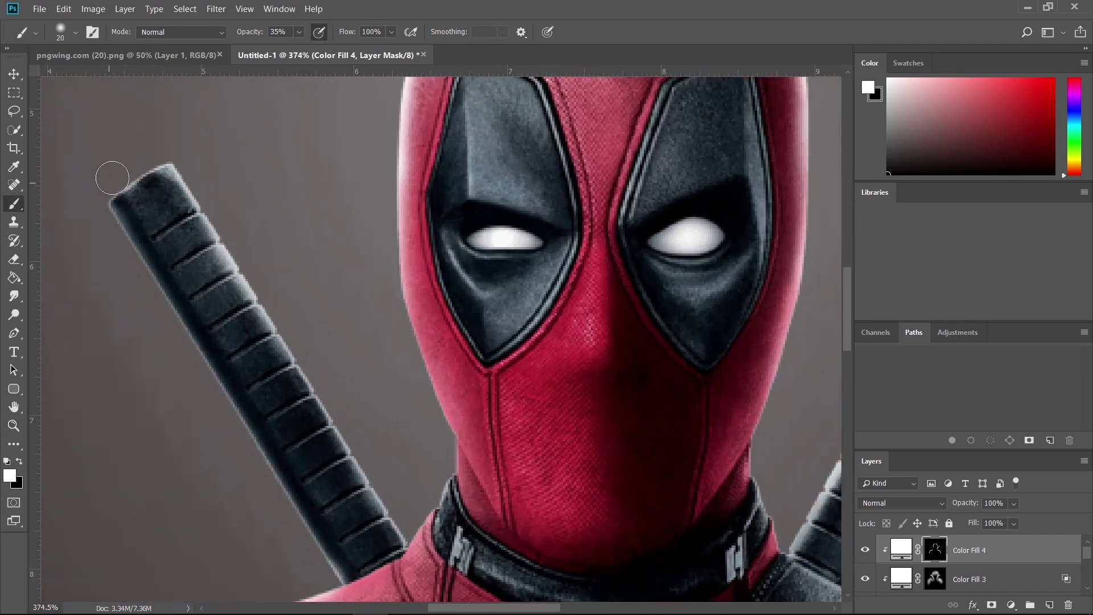
{"action": "mouse_move", "coordinate": [160, 150]}
{"action": "left_mouse_down"}
{"action": "mouse_move", "coordinate": [122, 165]}
{"action": "mouse_move", "coordinate": [190, 166]}
{"action": "mouse_move", "coordinate": [200, 203]}
{"action": "mouse_move", "coordinate": [336, 395]}
{"action": "mouse_move", "coordinate": [395, 503]}
{"action": "left_mouse_up"}
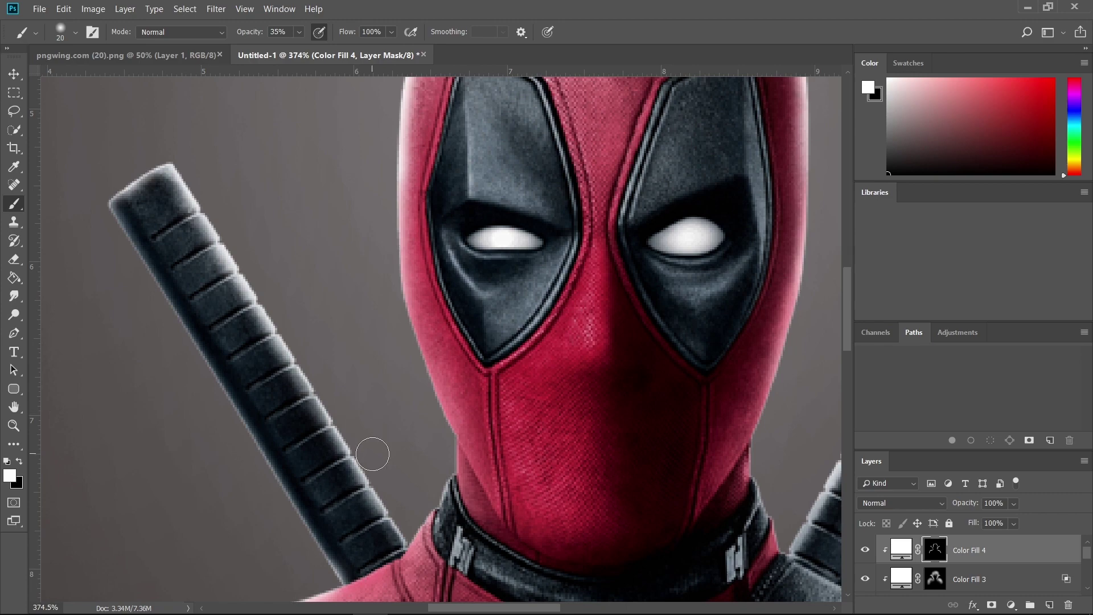
{"action": "left_click_drag", "start_coordinate": [372, 452], "coordinate": [245, 288]}
{"action": "mouse_move", "coordinate": [124, 187]}
{"action": "left_mouse_down"}
{"action": "mouse_move", "coordinate": [173, 159]}
{"action": "mouse_move", "coordinate": [111, 193]}
{"action": "left_mouse_up"}
Step: Paint a soft white highlight along the upper forearm on the Color Fill 3 mask at 10% brush opacity
{"action": "left_click_drag", "start_coordinate": [386, 230], "coordinate": [308, 258]}
{"action": "mouse_move", "coordinate": [395, 435]}
{"action": "left_mouse_down"}
{"action": "mouse_move", "coordinate": [426, 431]}
{"action": "mouse_move", "coordinate": [414, 441]}
{"action": "left_mouse_up"}
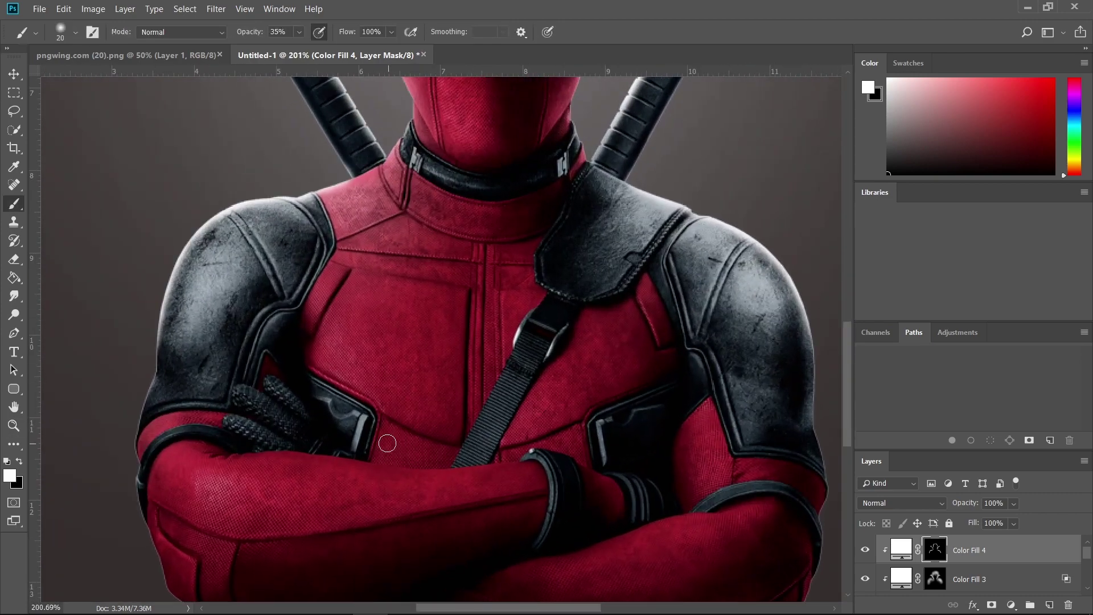
{"action": "scroll", "coordinate": [390, 442], "scroll_direction": "up", "scroll_amount": 2}
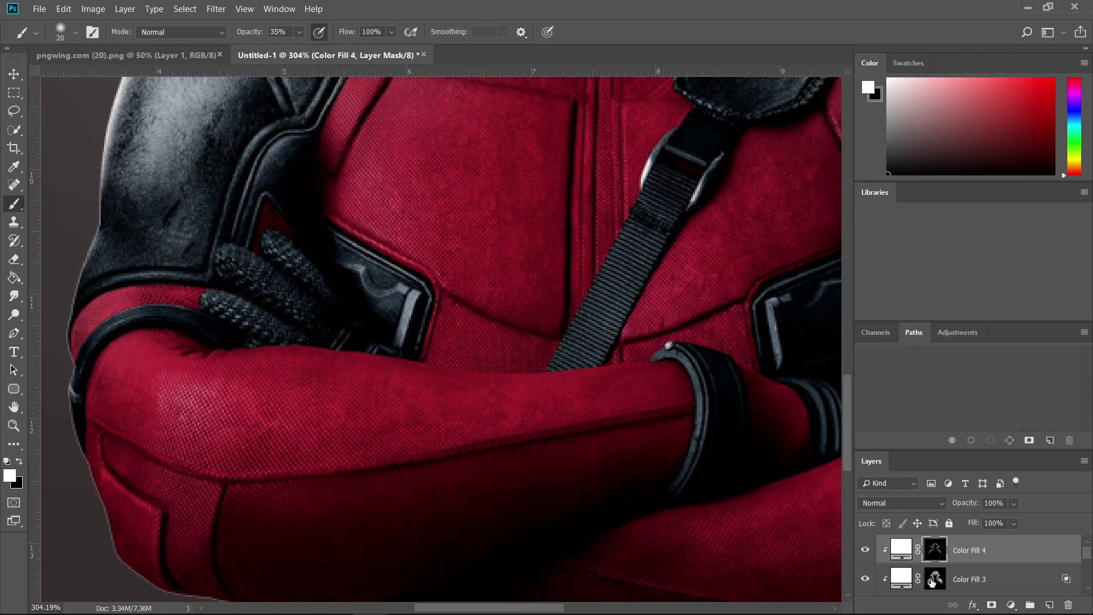
{"action": "left_click", "coordinate": [932, 580]}
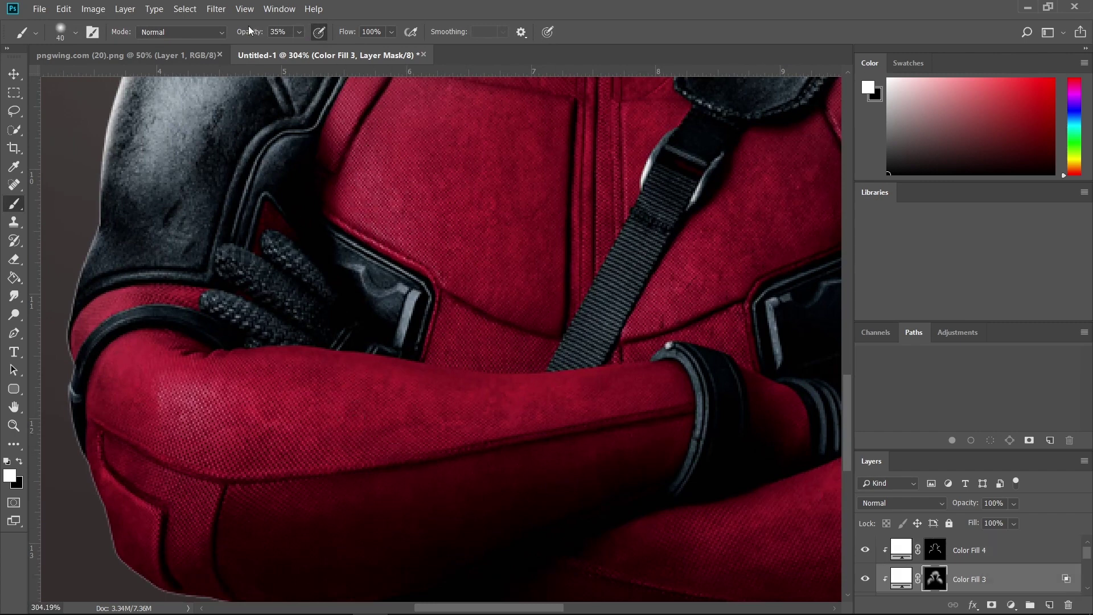
{"action": "mouse_move", "coordinate": [292, 370]}
{"action": "left_mouse_down"}
{"action": "mouse_move", "coordinate": [237, 371]}
{"action": "mouse_move", "coordinate": [573, 398]}
{"action": "mouse_move", "coordinate": [166, 378]}
{"action": "mouse_move", "coordinate": [365, 373]}
{"action": "mouse_move", "coordinate": [541, 418]}
{"action": "left_mouse_up"}
{"action": "left_click_drag", "start_coordinate": [669, 387], "coordinate": [418, 390]}
{"action": "key", "text": "ctrl+space"}
{"action": "mouse_move", "coordinate": [515, 343]}
{"action": "left_mouse_down"}
{"action": "mouse_move", "coordinate": [446, 353]}
{"action": "mouse_move", "coordinate": [509, 347]}
{"action": "left_mouse_up"}
{"action": "mouse_move", "coordinate": [188, 369]}
{"action": "left_mouse_down"}
{"action": "mouse_move", "coordinate": [177, 377]}
{"action": "mouse_move", "coordinate": [273, 423]}
{"action": "mouse_move", "coordinate": [397, 413]}
{"action": "left_mouse_up"}
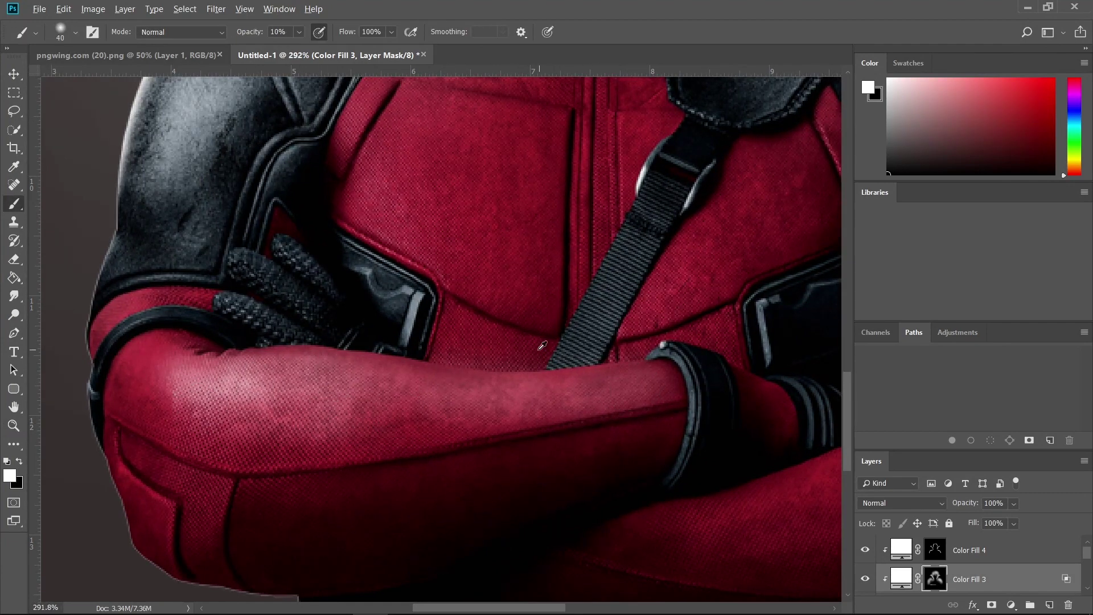
Step: Paint soft white highlights along the lower crossed forearm toward the elbow at the image's right
{"action": "key", "text": "x"}
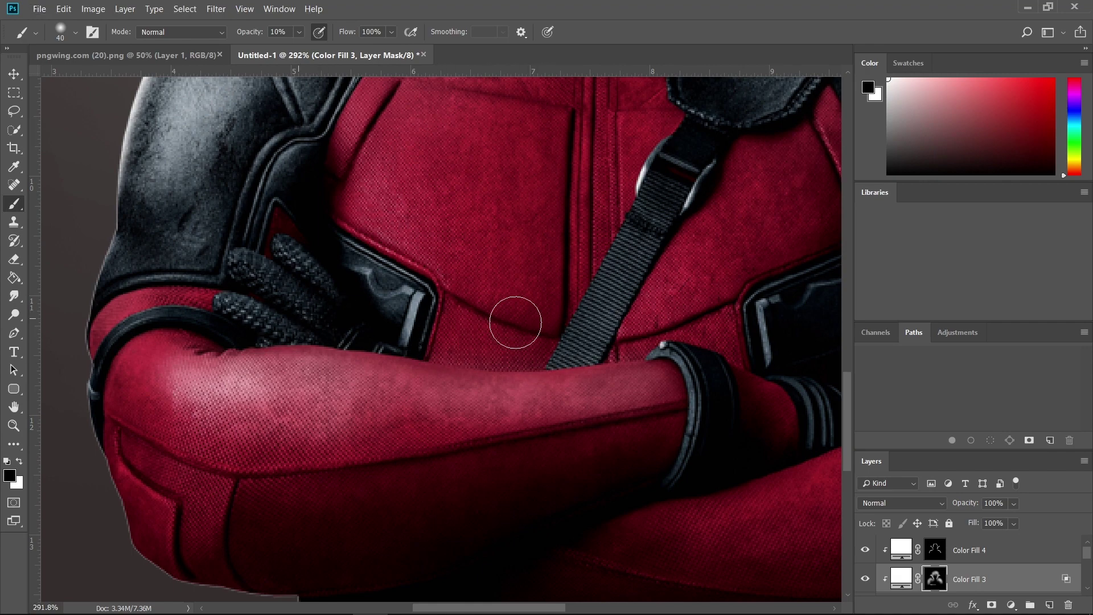
{"action": "key", "text": "x"}
{"action": "key", "text": "ctrl+space"}
{"action": "left_click_drag", "start_coordinate": [515, 319], "coordinate": [438, 305]}
{"action": "key", "text": "space"}
{"action": "mouse_move", "coordinate": [729, 384]}
{"action": "left_mouse_down"}
{"action": "mouse_move", "coordinate": [369, 369]}
{"action": "mouse_move", "coordinate": [395, 386]}
{"action": "mouse_move", "coordinate": [532, 391]}
{"action": "left_mouse_up"}
{"action": "key", "text": "ctrl+space"}
{"action": "mouse_move", "coordinate": [539, 456]}
{"action": "left_mouse_down"}
{"action": "mouse_move", "coordinate": [487, 452]}
{"action": "mouse_move", "coordinate": [212, 493]}
{"action": "mouse_move", "coordinate": [163, 484]}
{"action": "mouse_move", "coordinate": [199, 482]}
{"action": "left_mouse_up"}
{"action": "key", "text": "ctrl+space"}
{"action": "left_click_drag", "start_coordinate": [454, 373], "coordinate": [379, 378]}
Step: Paint soft white highlights on the strap pad and upper shoulders, reducing the brush size to 20
{"action": "scroll", "coordinate": [416, 296], "scroll_direction": "up", "scroll_amount": 6}
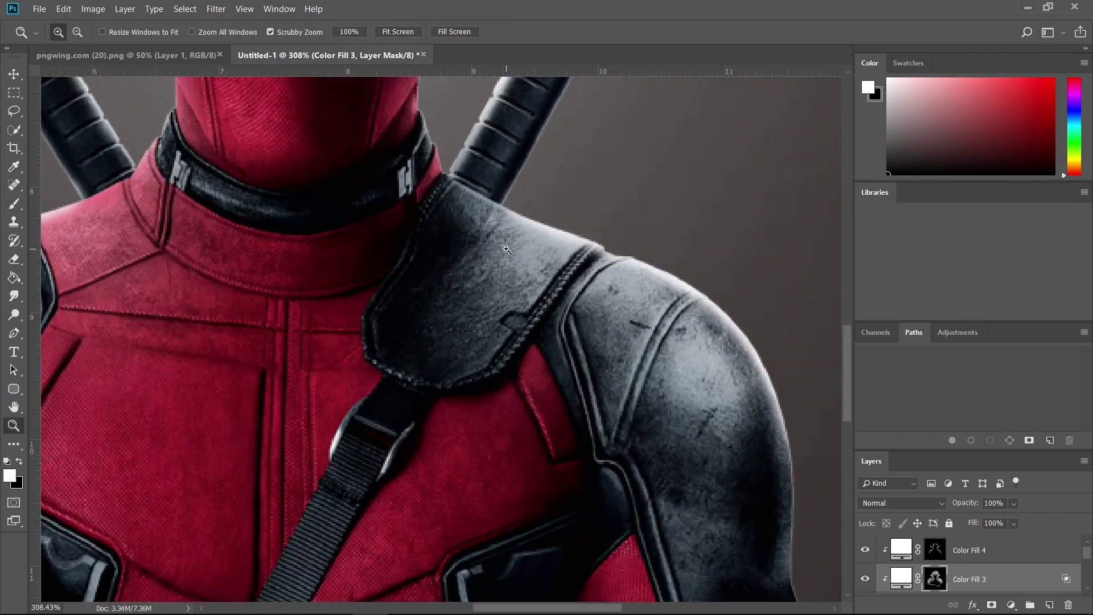
{"action": "key", "text": "b"}
{"action": "left_click_drag", "start_coordinate": [480, 209], "coordinate": [418, 363]}
{"action": "left_click_drag", "start_coordinate": [140, 445], "coordinate": [473, 365]}
{"action": "scroll", "coordinate": [420, 370], "scroll_direction": "up", "scroll_amount": 1}
{"action": "key", "text": "bracketleft"}
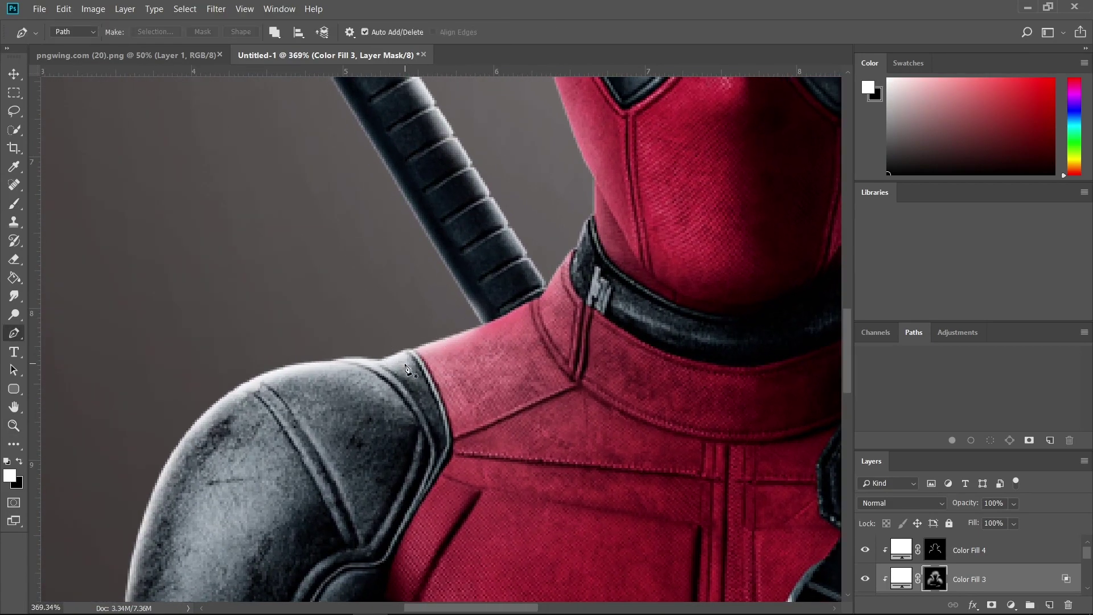
{"action": "left_click_drag", "start_coordinate": [474, 266], "coordinate": [354, 552]}
{"action": "mouse_move", "coordinate": [569, 90]}
{"action": "left_mouse_down"}
{"action": "mouse_move", "coordinate": [415, 268]}
{"action": "mouse_move", "coordinate": [409, 321]}
{"action": "left_mouse_up"}
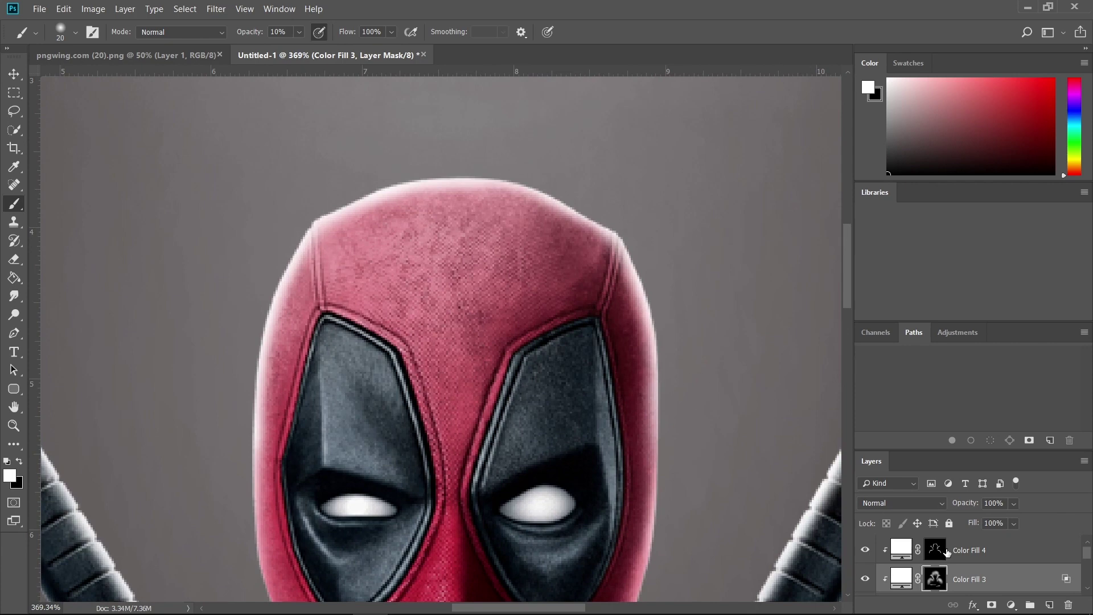
Step: Paint thin highlights along both forehead seams on the Color Fill 4 mask with a size 5 brush
{"action": "left_click", "coordinate": [946, 550]}
{"action": "scroll", "coordinate": [381, 331], "scroll_direction": "up", "scroll_amount": 3}
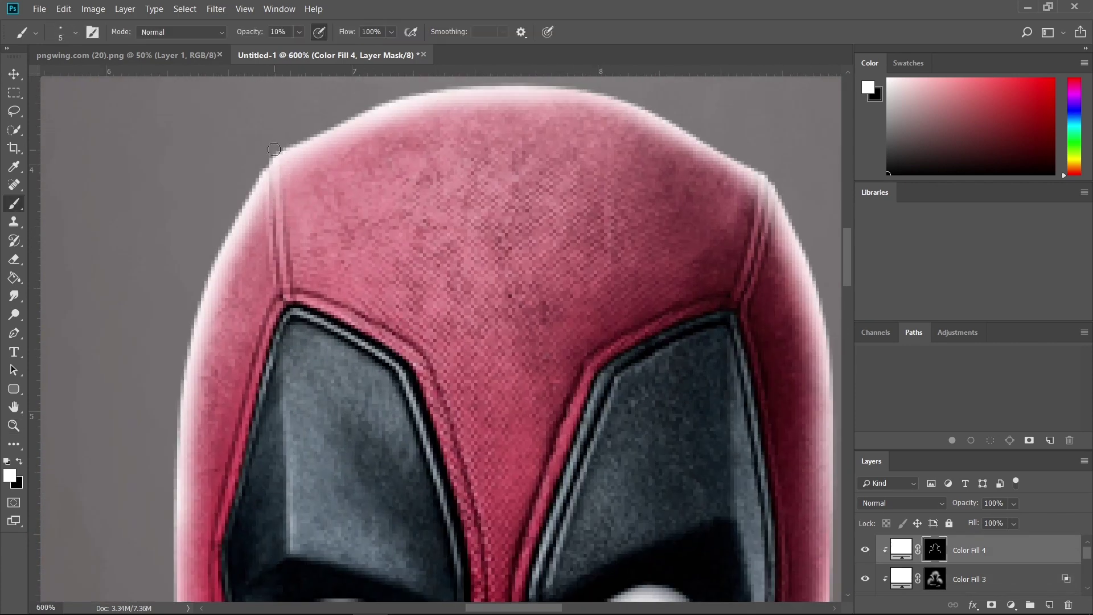
{"action": "left_click_drag", "start_coordinate": [577, 284], "coordinate": [435, 314]}
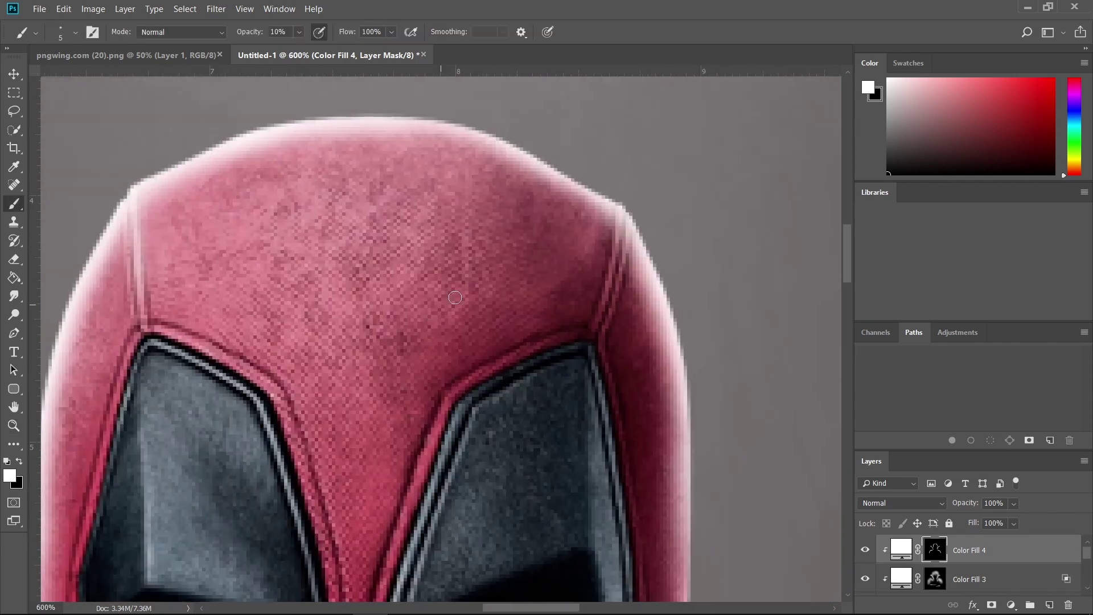
{"action": "left_click_drag", "start_coordinate": [614, 203], "coordinate": [596, 327]}
Step: Paint thin highlights along the creases below both eyes inside the black eye patches
{"action": "key", "text": "z"}
{"action": "mouse_move", "coordinate": [489, 278]}
{"action": "left_mouse_down"}
{"action": "mouse_move", "coordinate": [411, 297]}
{"action": "mouse_move", "coordinate": [462, 298]}
{"action": "left_mouse_up"}
{"action": "left_click_drag", "start_coordinate": [325, 494], "coordinate": [397, 382]}
{"action": "left_click_drag", "start_coordinate": [398, 383], "coordinate": [419, 386]}
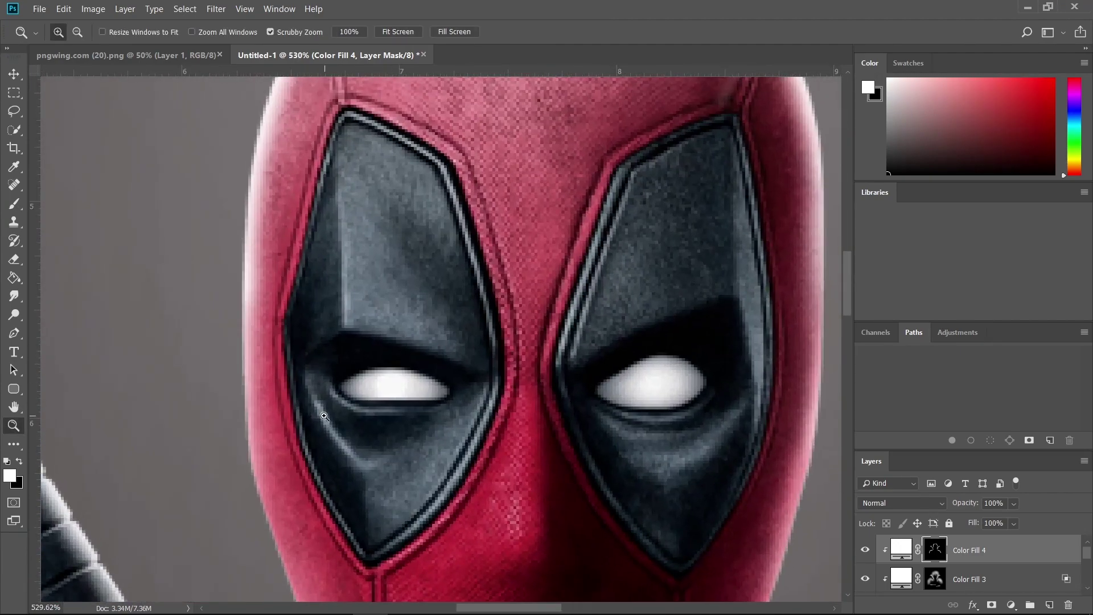
{"action": "key", "text": "b"}
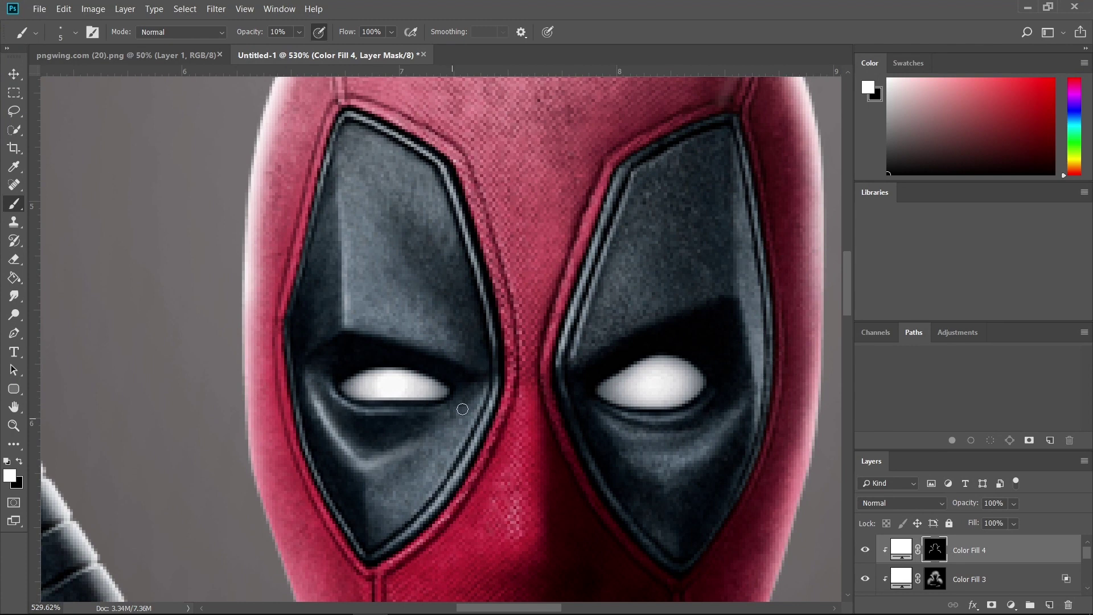
{"action": "mouse_move", "coordinate": [719, 428]}
{"action": "left_mouse_down"}
{"action": "mouse_move", "coordinate": [663, 473]}
{"action": "mouse_move", "coordinate": [640, 465]}
{"action": "left_mouse_up"}
Step: Select the Color Fill 3 mask and enlarge the brush size to 200
{"action": "key", "text": "z"}
{"action": "mouse_move", "coordinate": [594, 430]}
{"action": "left_mouse_down"}
{"action": "mouse_move", "coordinate": [512, 405]}
{"action": "mouse_move", "coordinate": [442, 417]}
{"action": "mouse_move", "coordinate": [459, 418]}
{"action": "left_mouse_up"}
{"action": "key", "text": "b"}
{"action": "key", "text": "z"}
{"action": "key", "text": "b"}
{"action": "left_click", "coordinate": [934, 576]}
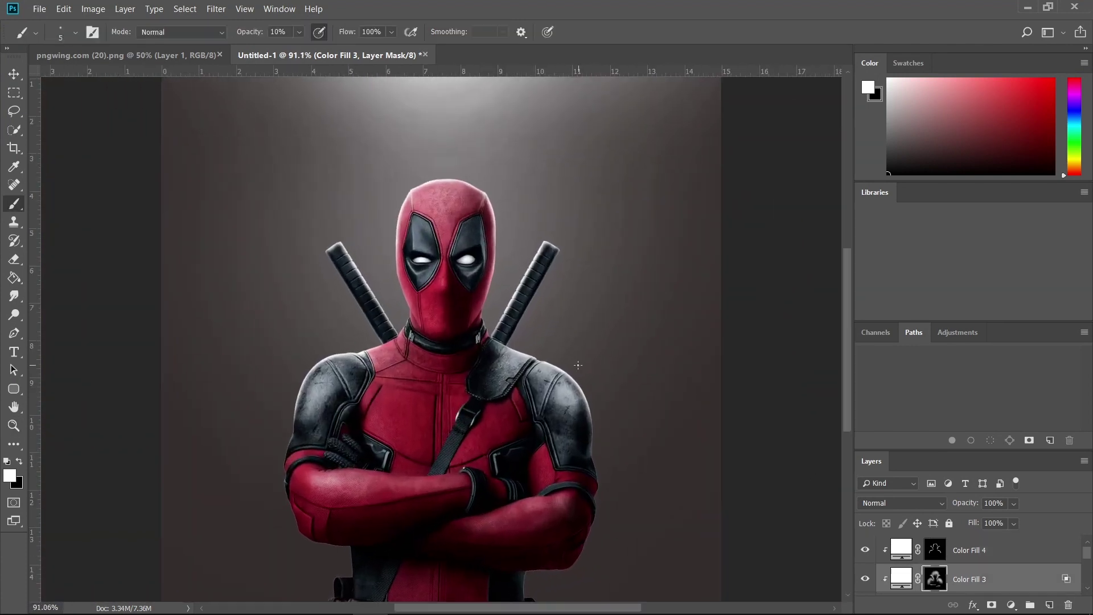
{"action": "key", "text": "z"}
{"action": "left_click_drag", "start_coordinate": [483, 334], "coordinate": [501, 335]}
{"action": "key", "text": "b"}
{"action": "key", "text": "bracketright"}
{"action": "key", "text": "bracketright"}
{"action": "key", "text": "bracketright"}
{"action": "key", "text": "bracketright"}
{"action": "key", "text": "bracketright"}
{"action": "key", "text": "bracketright"}
{"action": "key", "text": "bracketright"}
{"action": "key", "text": "bracketright"}
{"action": "key", "text": "bracketright"}
{"action": "key", "text": "bracketright"}
{"action": "key", "text": "bracketright"}
{"action": "key", "text": "bracketright"}
{"action": "key", "text": "bracketright"}
{"action": "key", "text": "bracketright"}
{"action": "key", "text": "bracketright"}
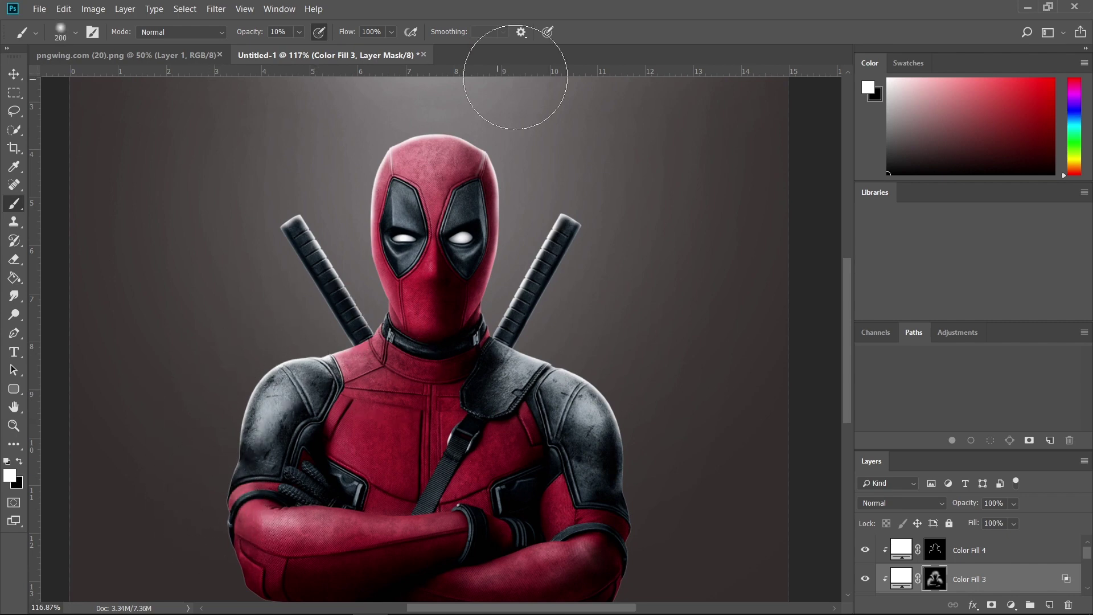
{"action": "key", "text": "z"}
{"action": "mouse_move", "coordinate": [467, 281]}
{"action": "left_mouse_down"}
{"action": "mouse_move", "coordinate": [438, 287]}
{"action": "mouse_move", "coordinate": [474, 290]}
{"action": "left_mouse_up"}
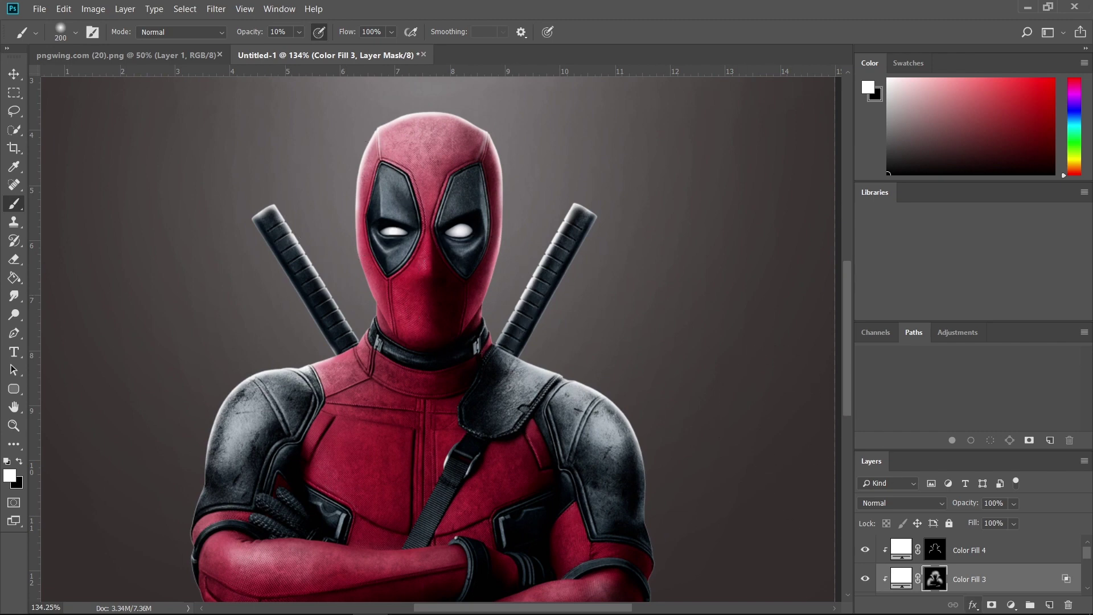
Step: Add a white Solid Color fill layer between Color Fill 2 and Deadpool, and invert its mask to black
{"action": "scroll", "coordinate": [982, 565], "scroll_direction": "down", "scroll_amount": 1}
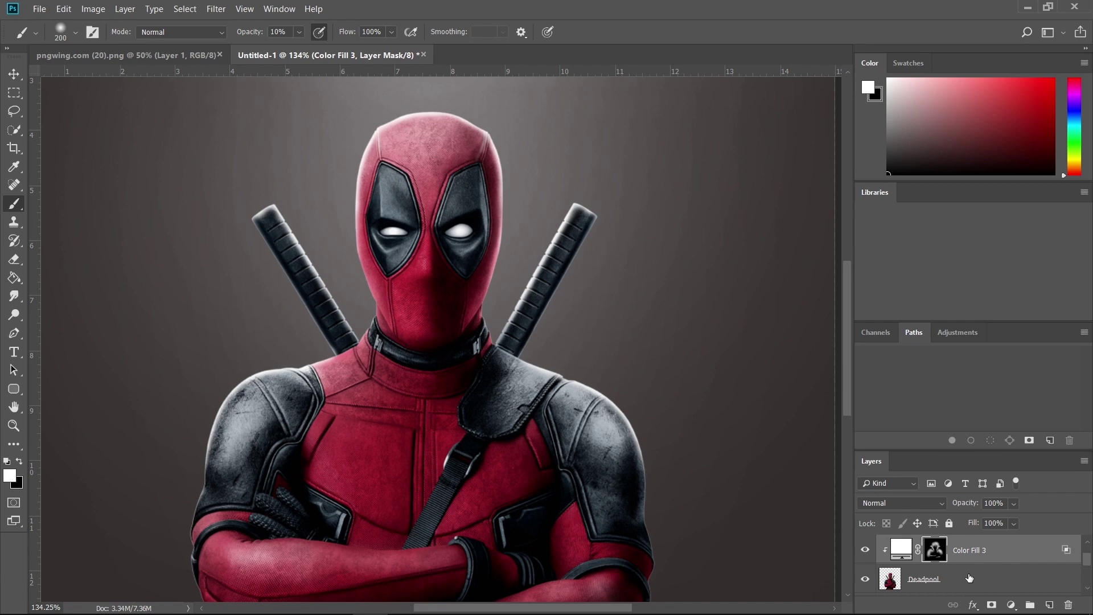
{"action": "left_click", "coordinate": [970, 577]}
{"action": "scroll", "coordinate": [971, 578], "scroll_direction": "down", "scroll_amount": 1}
{"action": "left_click", "coordinate": [990, 580]}
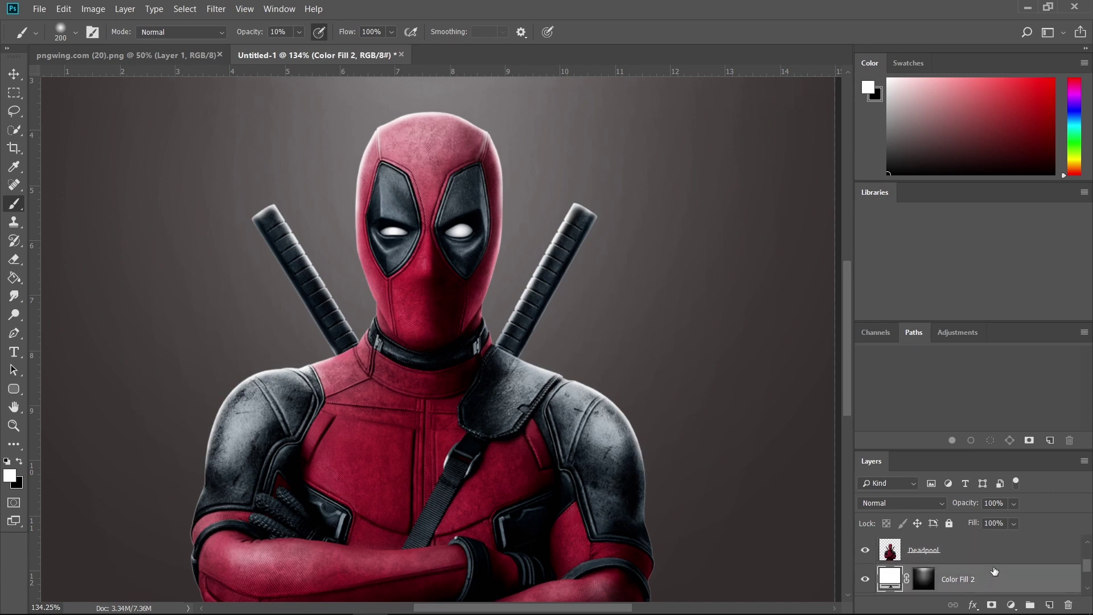
{"action": "left_click", "coordinate": [1011, 603]}
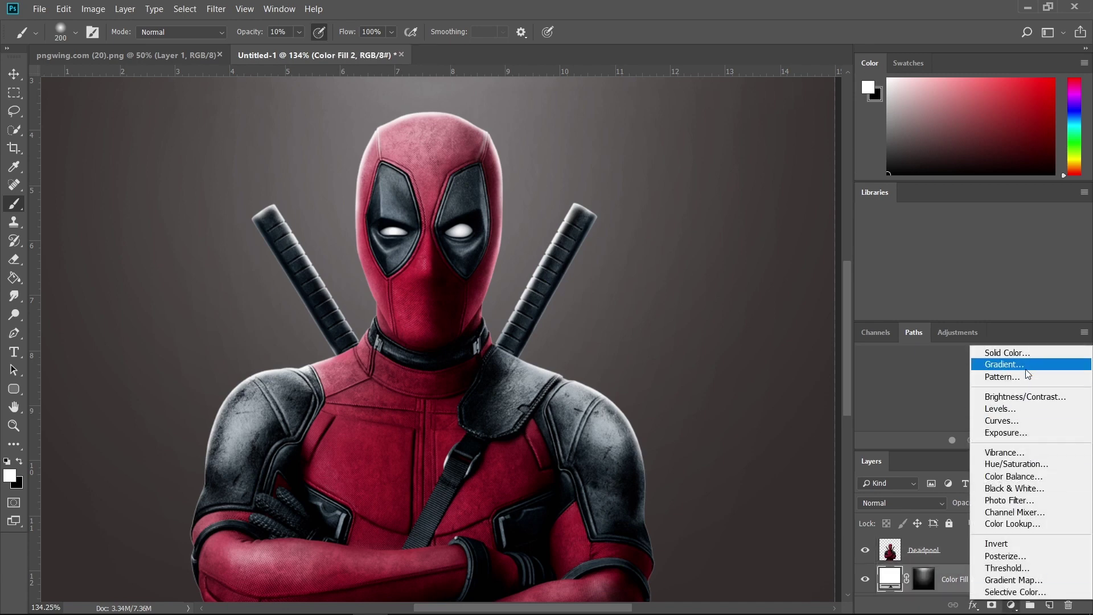
{"action": "left_click", "coordinate": [993, 357]}
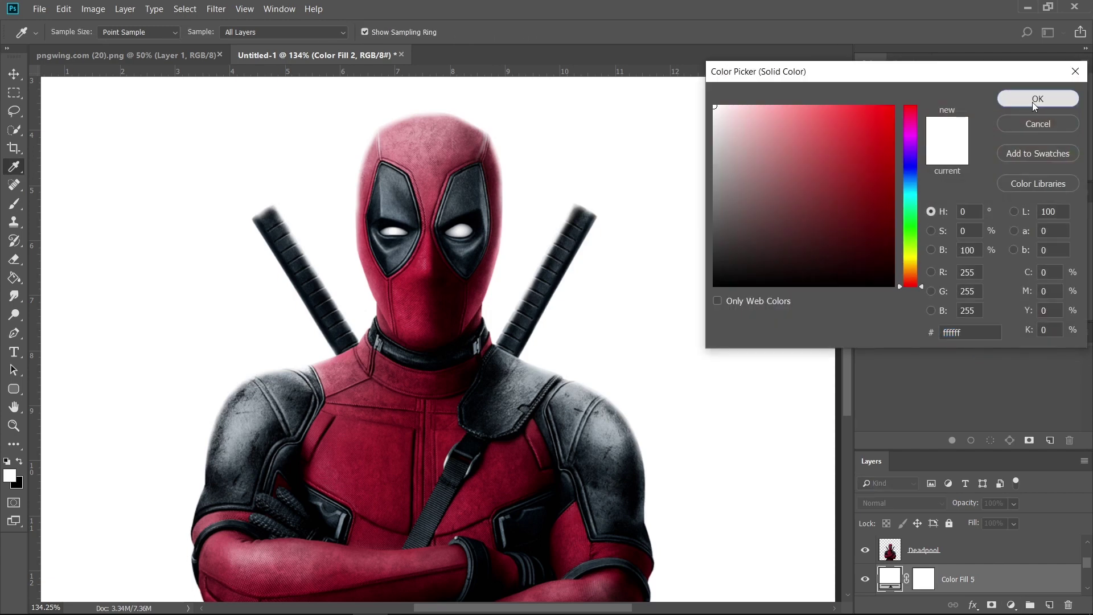
{"action": "left_click", "coordinate": [1038, 98]}
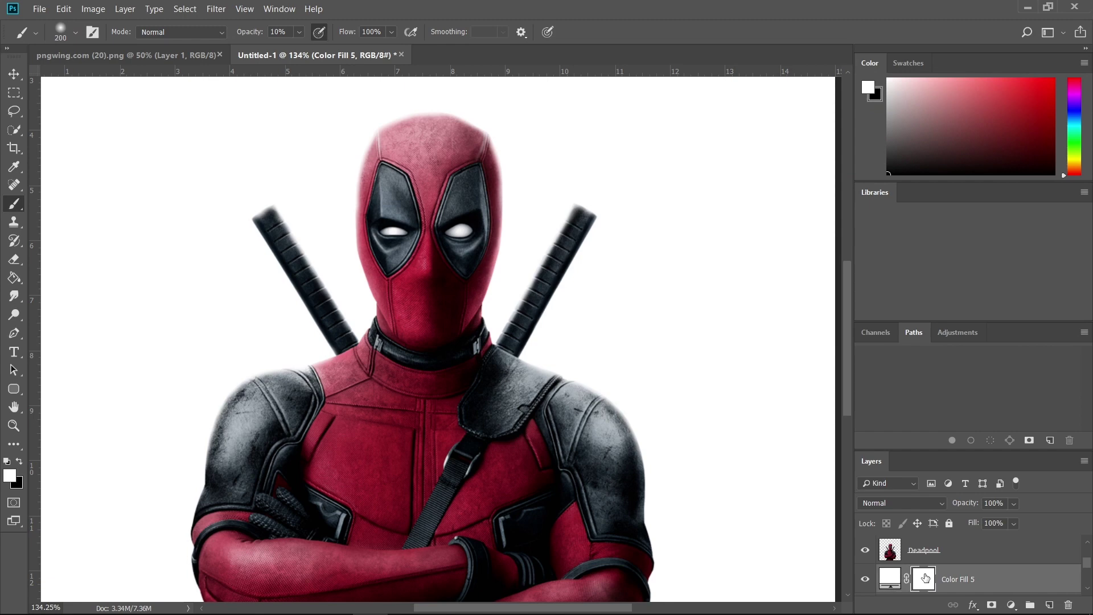
{"action": "key", "text": "ctrl+i"}
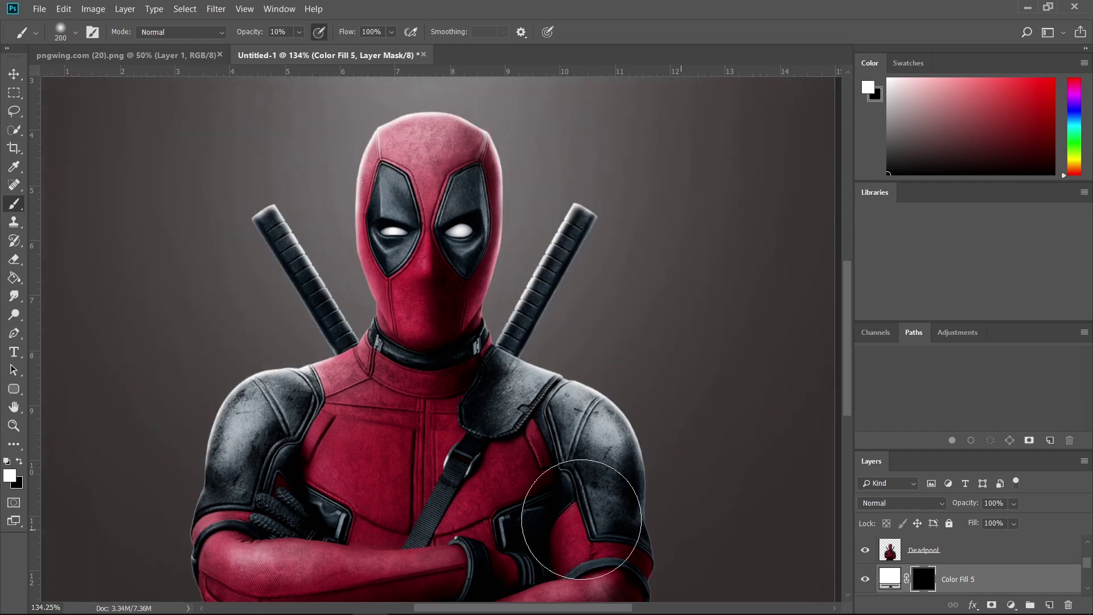
Step: Paint a soft white glow behind the head on the Color Fill 5 mask with a size 80 brush at 15% opacity
{"action": "left_click_drag", "start_coordinate": [471, 288], "coordinate": [483, 288]}
{"action": "left_click_drag", "start_coordinate": [437, 257], "coordinate": [419, 413]}
{"action": "left_click_drag", "start_coordinate": [395, 342], "coordinate": [419, 334]}
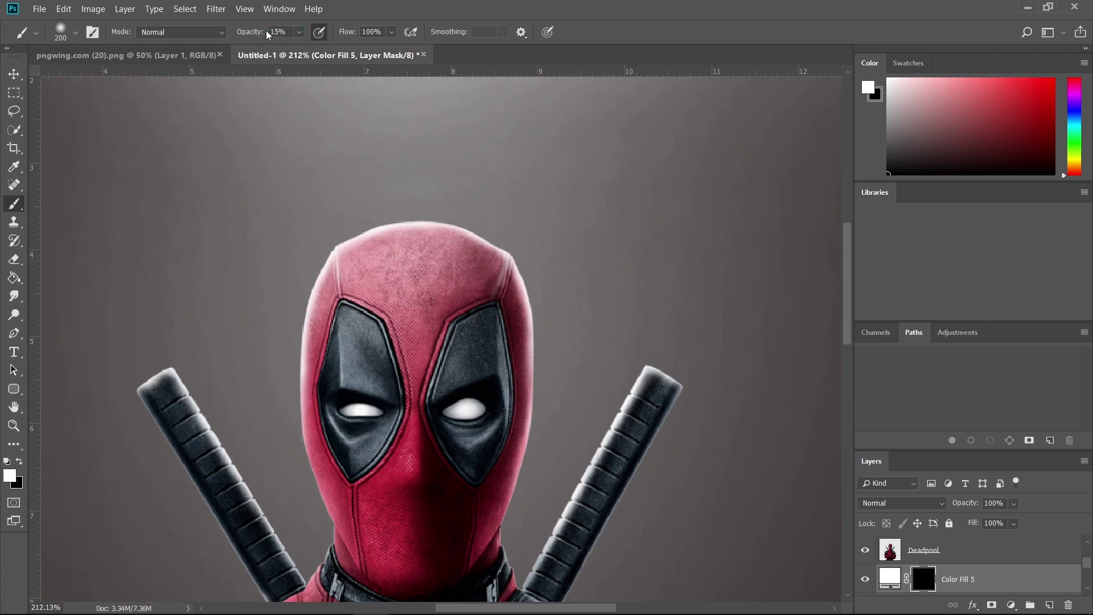
{"action": "scroll", "coordinate": [447, 297], "scroll_direction": "up", "scroll_amount": 1}
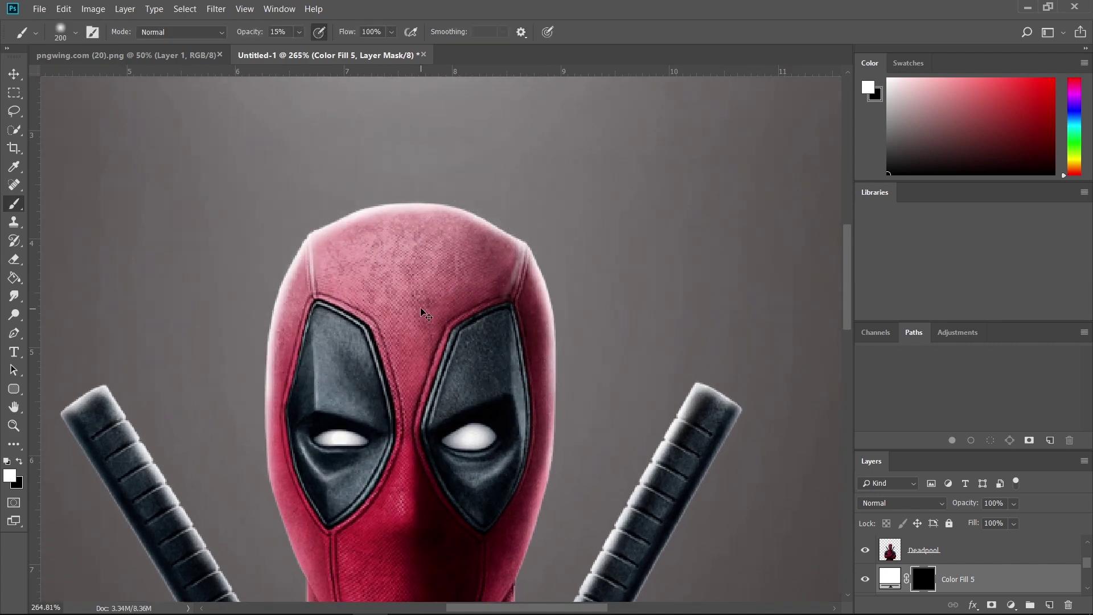
{"action": "key", "text": "bracketleft"}
{"action": "key", "text": "bracketleft"}
{"action": "key", "text": "bracketleft"}
{"action": "key", "text": "bracketleft"}
{"action": "key", "text": "bracketleft"}
{"action": "key", "text": "bracketleft"}
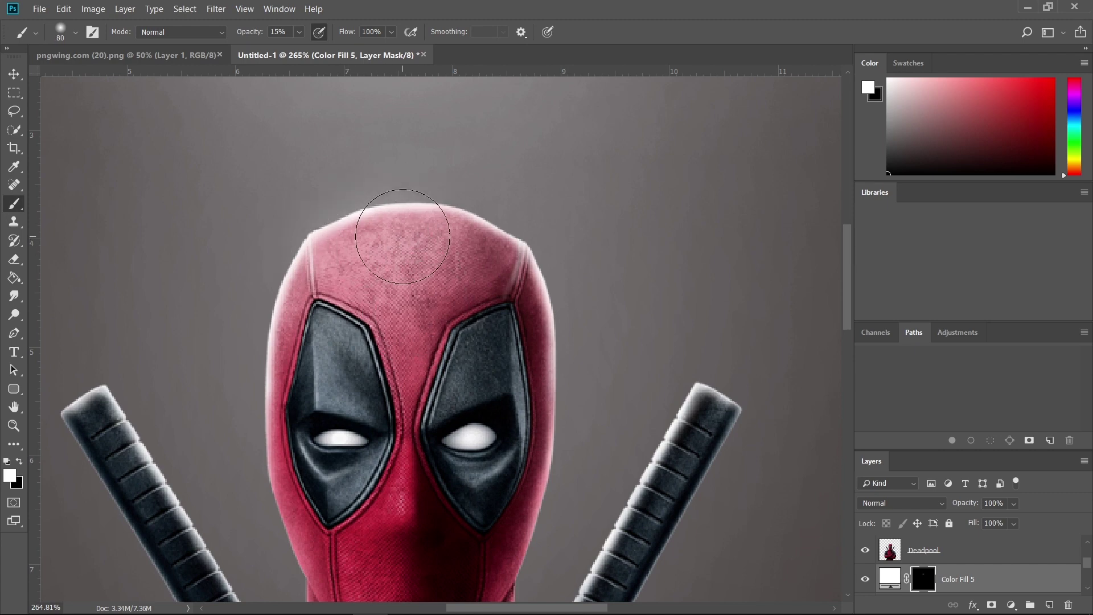
{"action": "mouse_move", "coordinate": [444, 237]}
{"action": "left_mouse_down"}
{"action": "mouse_move", "coordinate": [496, 253]}
{"action": "mouse_move", "coordinate": [475, 230]}
{"action": "mouse_move", "coordinate": [395, 222]}
{"action": "mouse_move", "coordinate": [333, 243]}
{"action": "mouse_move", "coordinate": [296, 314]}
{"action": "mouse_move", "coordinate": [293, 414]}
{"action": "mouse_move", "coordinate": [290, 344]}
{"action": "mouse_move", "coordinate": [317, 262]}
{"action": "left_mouse_up"}
{"action": "mouse_move", "coordinate": [508, 260]}
{"action": "left_mouse_down"}
{"action": "mouse_move", "coordinate": [539, 308]}
{"action": "mouse_move", "coordinate": [520, 398]}
{"action": "mouse_move", "coordinate": [535, 429]}
{"action": "mouse_move", "coordinate": [520, 383]}
{"action": "mouse_move", "coordinate": [536, 329]}
{"action": "mouse_move", "coordinate": [520, 273]}
{"action": "left_mouse_up"}
Step: Paint a soft white glow behind the outer edge of the shoulder at the image's left
{"action": "key", "text": "z"}
{"action": "mouse_move", "coordinate": [414, 262]}
{"action": "left_mouse_down"}
{"action": "mouse_move", "coordinate": [340, 274]}
{"action": "mouse_move", "coordinate": [377, 279]}
{"action": "left_mouse_up"}
{"action": "key", "text": "ctrl+space"}
{"action": "mouse_move", "coordinate": [371, 398]}
{"action": "left_mouse_down"}
{"action": "mouse_move", "coordinate": [387, 400]}
{"action": "mouse_move", "coordinate": [489, 289]}
{"action": "left_mouse_up"}
{"action": "key", "text": "space"}
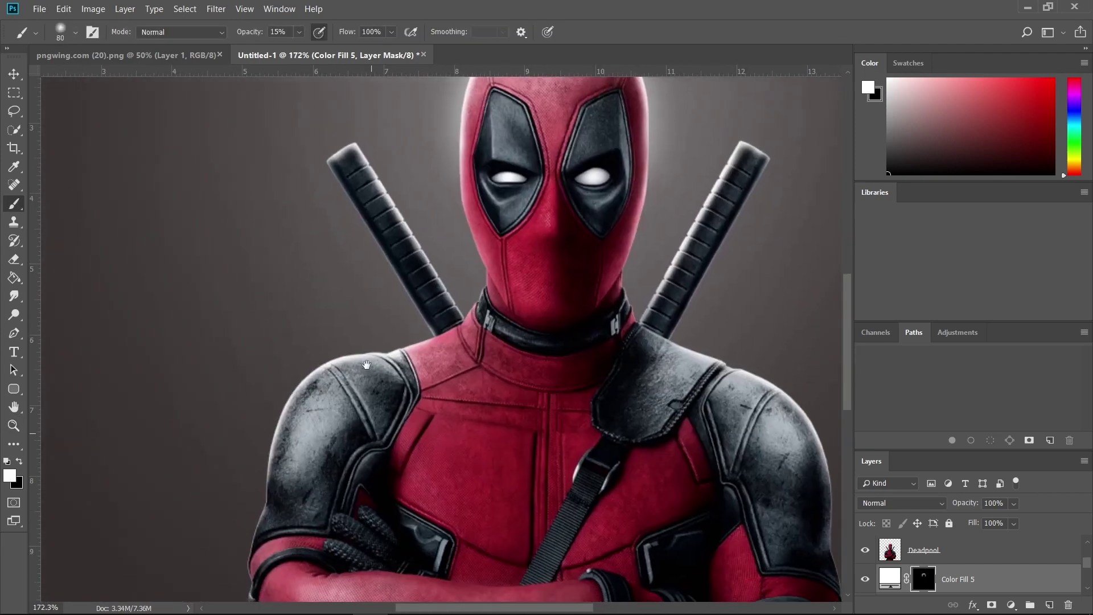
{"action": "key", "text": "z"}
{"action": "left_click_drag", "start_coordinate": [367, 365], "coordinate": [396, 365]}
{"action": "key", "text": "b"}
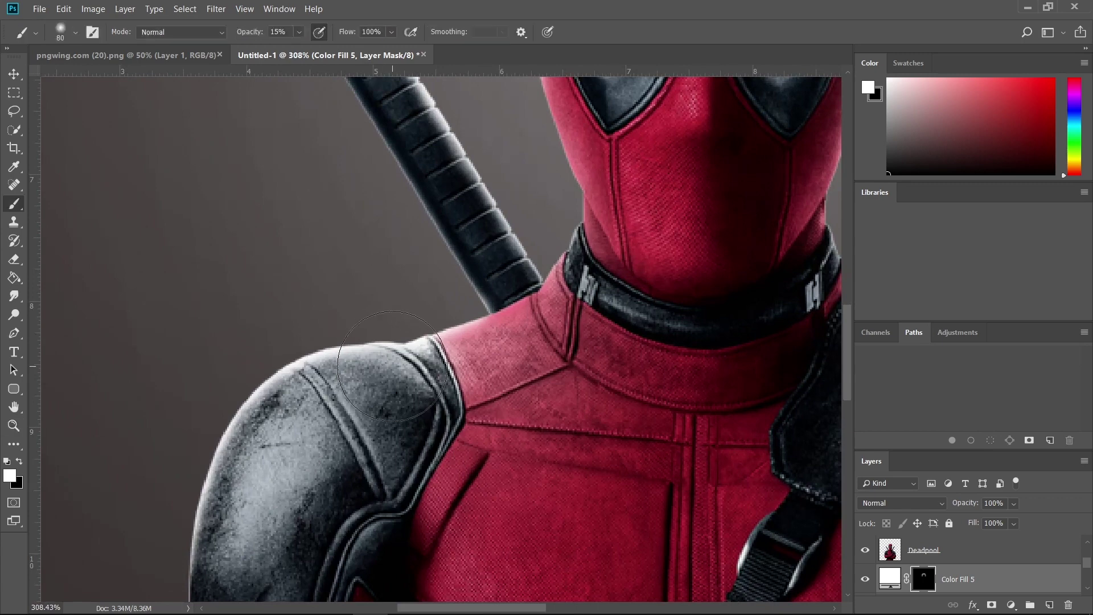
{"action": "mouse_move", "coordinate": [416, 381]}
{"action": "left_mouse_down"}
{"action": "mouse_move", "coordinate": [321, 393]}
{"action": "mouse_move", "coordinate": [285, 432]}
{"action": "left_mouse_up"}
{"action": "left_click_drag", "start_coordinate": [314, 408], "coordinate": [375, 290]}
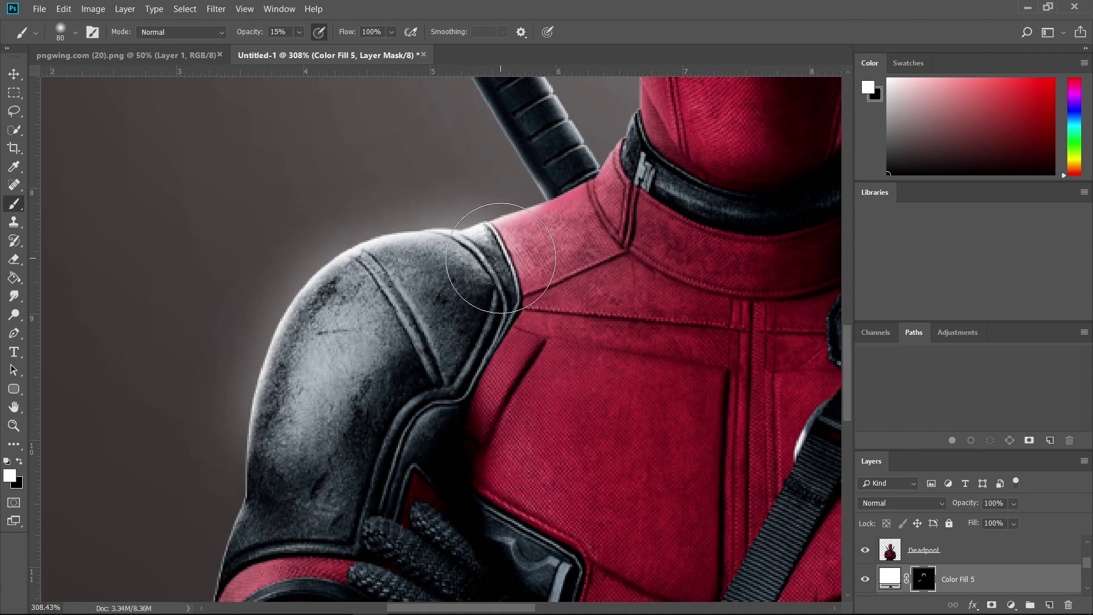
Step: Paint a soft white glow behind the strap pad and outer edge of the shoulder at the image's right
{"action": "left_click_drag", "start_coordinate": [501, 258], "coordinate": [410, 237]}
{"action": "left_click_drag", "start_coordinate": [634, 228], "coordinate": [703, 233]}
{"action": "mouse_move", "coordinate": [470, 337]}
{"action": "left_mouse_down"}
{"action": "mouse_move", "coordinate": [546, 336]}
{"action": "mouse_move", "coordinate": [690, 432]}
{"action": "mouse_move", "coordinate": [658, 454]}
{"action": "left_mouse_up"}
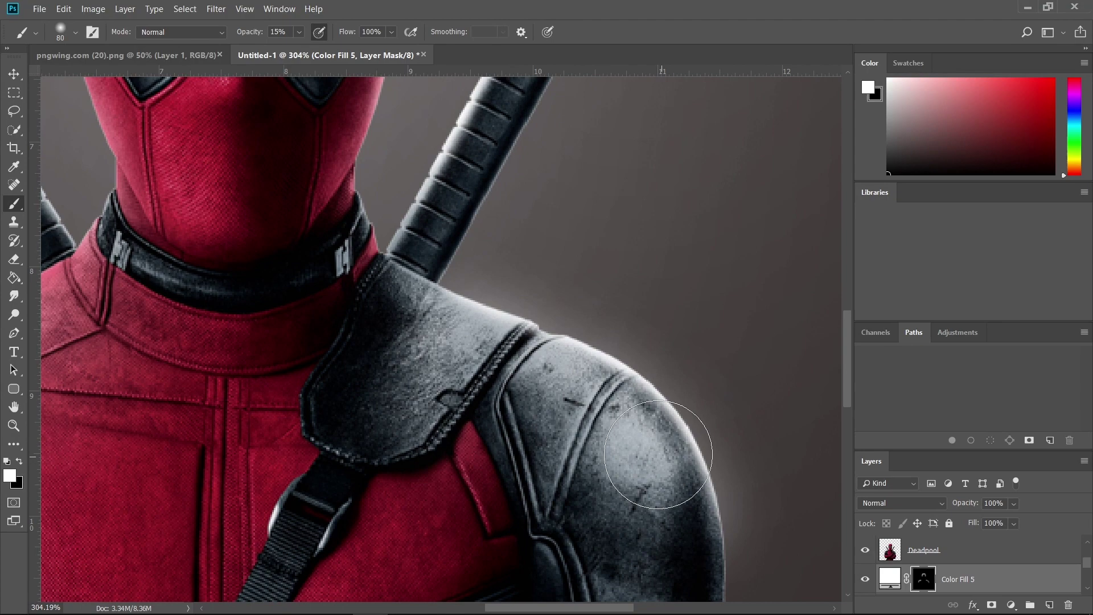
Step: Paint a soft white glow around the sword handle at the image's left
{"action": "key", "text": "z"}
{"action": "mouse_move", "coordinate": [523, 352]}
{"action": "left_mouse_down"}
{"action": "mouse_move", "coordinate": [444, 346]}
{"action": "mouse_move", "coordinate": [420, 317]}
{"action": "mouse_move", "coordinate": [456, 341]}
{"action": "left_mouse_up"}
{"action": "key", "text": "b"}
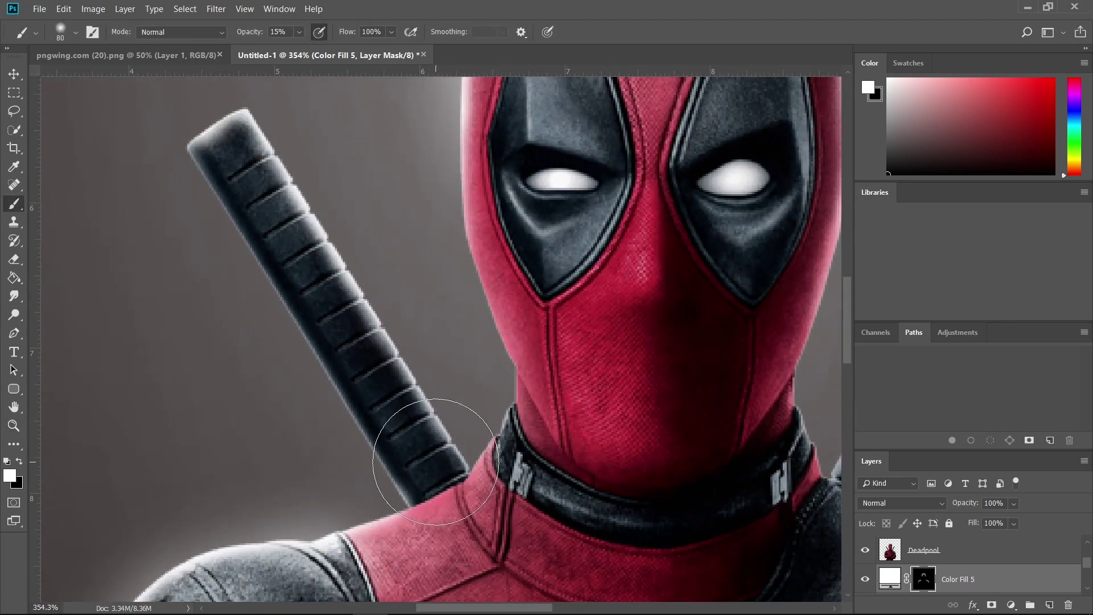
{"action": "key", "text": "space"}
{"action": "left_click_drag", "start_coordinate": [322, 184], "coordinate": [395, 341]}
{"action": "mouse_move", "coordinate": [313, 317]}
{"action": "left_mouse_down"}
{"action": "mouse_move", "coordinate": [378, 391]}
{"action": "mouse_move", "coordinate": [329, 361]}
{"action": "mouse_move", "coordinate": [341, 317]}
{"action": "mouse_move", "coordinate": [439, 520]}
{"action": "mouse_move", "coordinate": [321, 311]}
{"action": "left_mouse_up"}
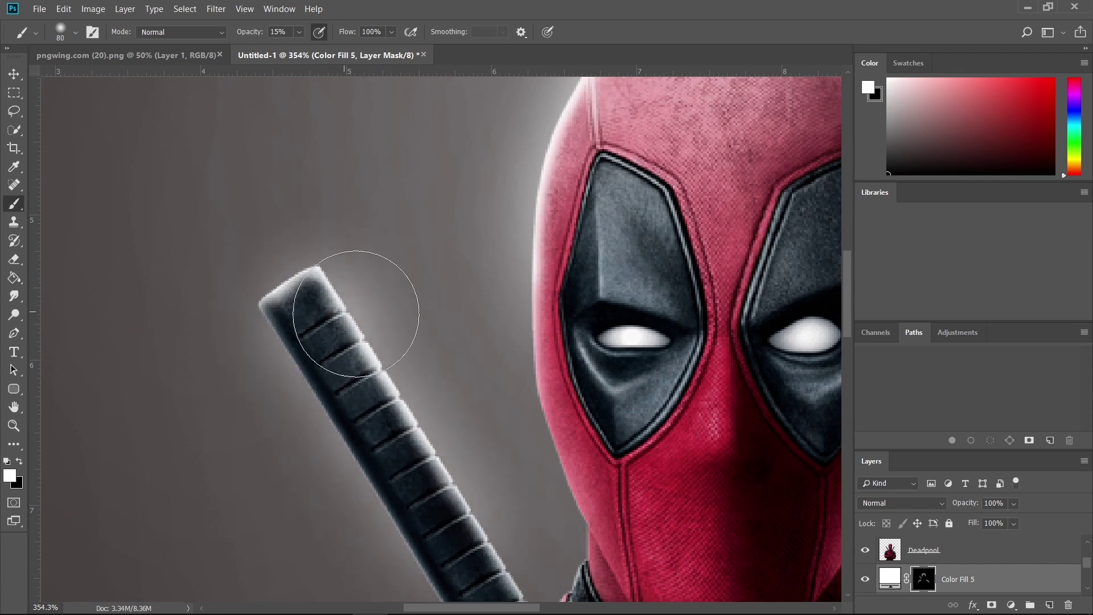
Step: Paint a soft white glow around the sword handle at the image's right
{"action": "key", "text": "space"}
{"action": "left_click_drag", "start_coordinate": [819, 387], "coordinate": [544, 332]}
{"action": "mouse_move", "coordinate": [467, 466]}
{"action": "left_mouse_down"}
{"action": "mouse_move", "coordinate": [510, 328]}
{"action": "mouse_move", "coordinate": [590, 175]}
{"action": "mouse_move", "coordinate": [491, 389]}
{"action": "mouse_move", "coordinate": [508, 383]}
{"action": "left_mouse_up"}
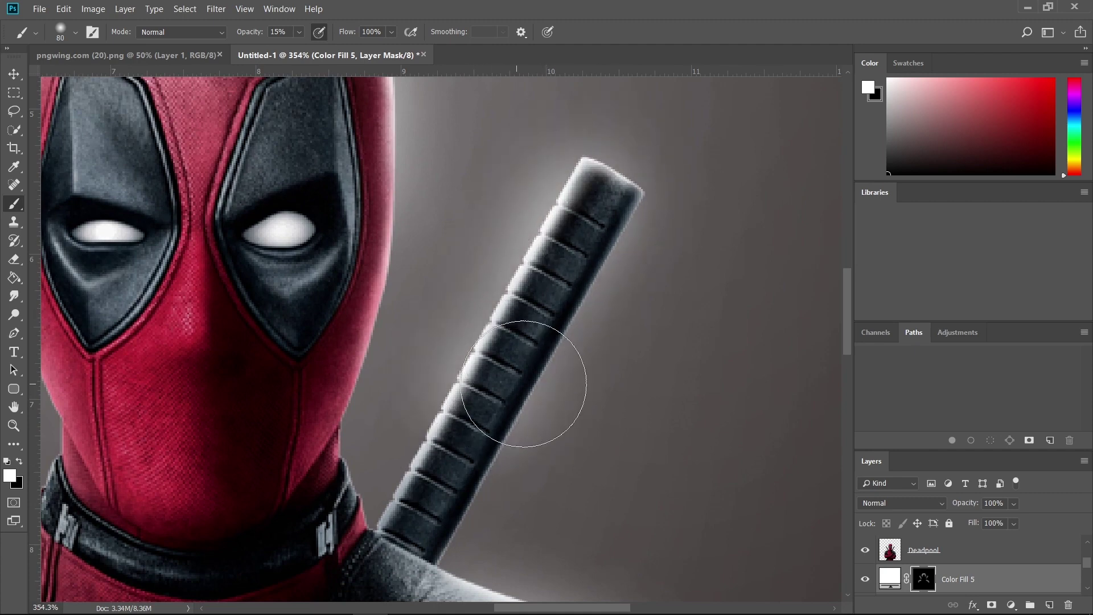
Step: Switch the brush to black and trim excess glow beside the sword handle at the image's left on the mask
{"action": "key", "text": "x"}
{"action": "scroll", "coordinate": [454, 372], "scroll_direction": "left", "scroll_amount": 10}
{"action": "left_click_drag", "start_coordinate": [454, 371], "coordinate": [583, 362]}
{"action": "key", "text": "z"}
{"action": "left_click_drag", "start_coordinate": [452, 317], "coordinate": [375, 340]}
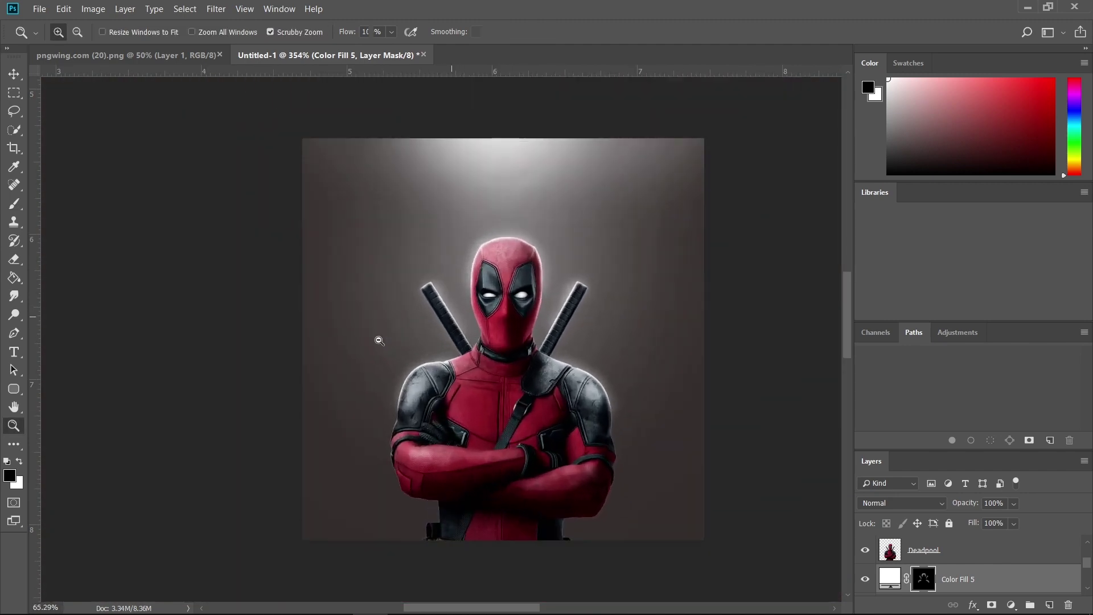
{"action": "scroll", "coordinate": [376, 340], "scroll_direction": "up", "scroll_amount": 2}
{"action": "key", "text": "b"}
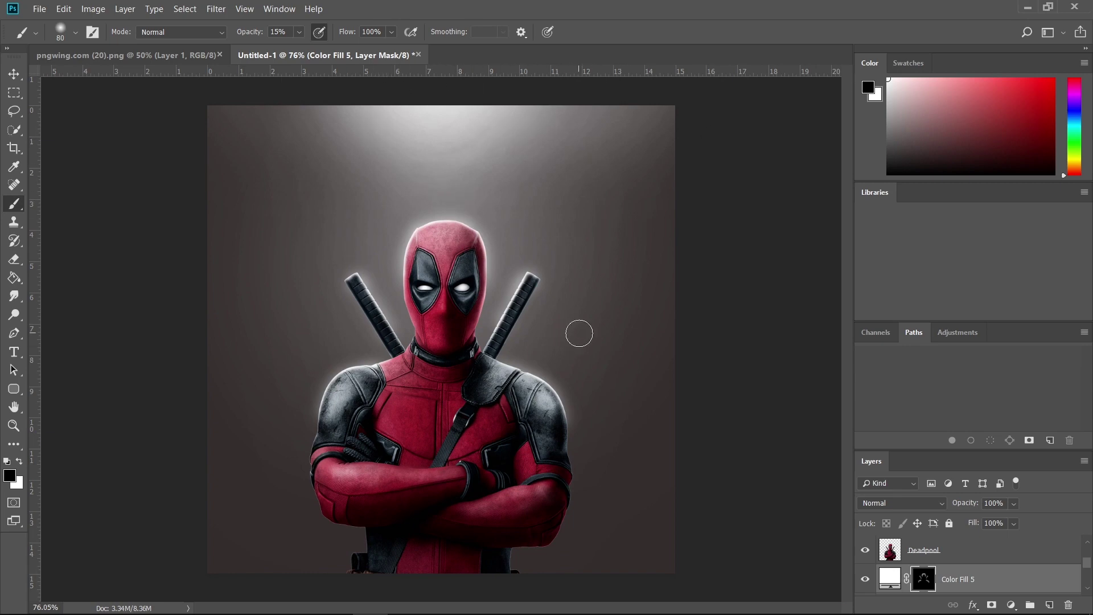
Step: Add a bright blue solid color fill layer beneath the white backlight glow layer and invert its mask to hide the fill
{"action": "key", "text": "z"}
{"action": "mouse_move", "coordinate": [596, 332]}
{"action": "left_mouse_down"}
{"action": "mouse_move", "coordinate": [559, 339]}
{"action": "mouse_move", "coordinate": [597, 336]}
{"action": "left_mouse_up"}
{"action": "key", "text": "b"}
{"action": "scroll", "coordinate": [1003, 548], "scroll_direction": "up", "scroll_amount": 1}
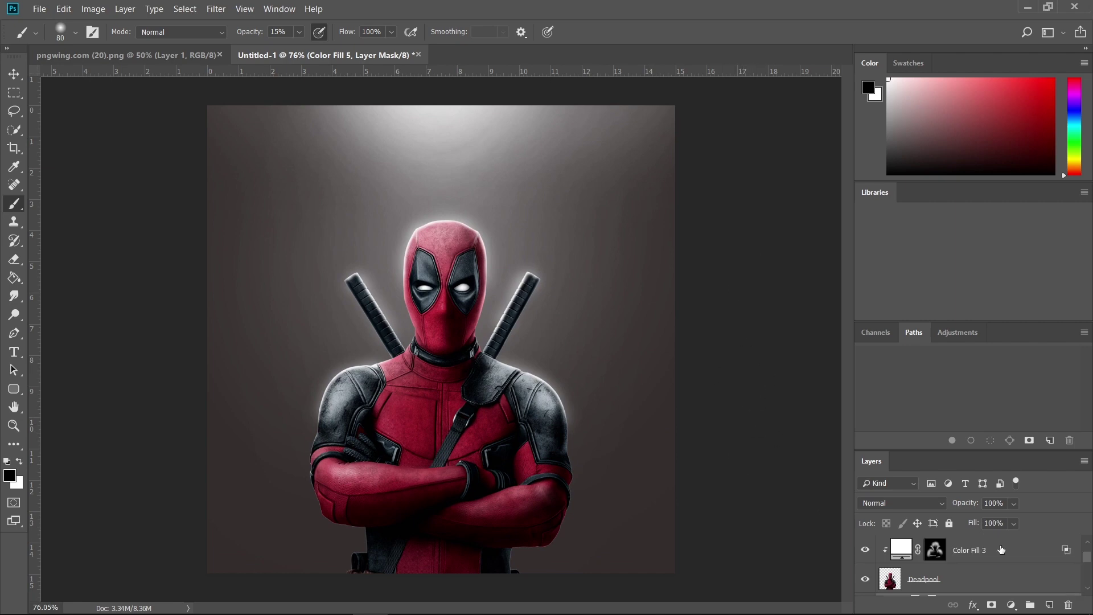
{"action": "scroll", "coordinate": [1001, 573], "scroll_direction": "down", "scroll_amount": 2}
{"action": "left_click", "coordinate": [1003, 578]}
{"action": "left_click", "coordinate": [1011, 604]}
{"action": "left_click", "coordinate": [1022, 359]}
{"action": "left_click", "coordinate": [873, 106]}
{"action": "left_click_drag", "start_coordinate": [918, 186], "coordinate": [925, 179]}
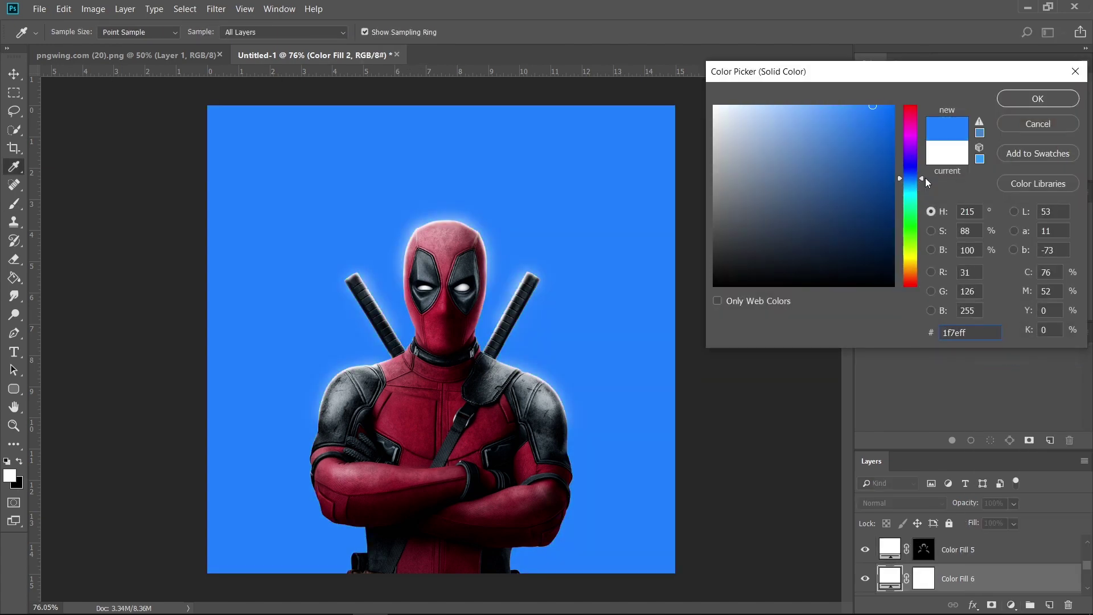
{"action": "left_click", "coordinate": [1025, 102]}
{"action": "key", "text": "ctrl+i"}
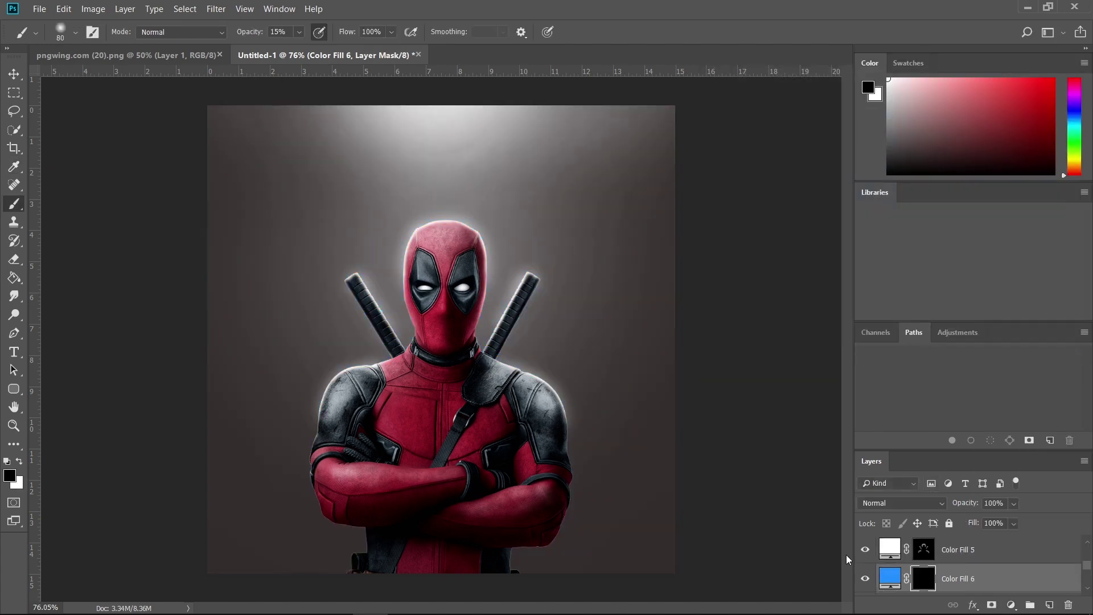
Step: Enlarge the brush to 1100 px and paint a soft blue glow in white on the mask along the backdrop's edge at the image's right
{"action": "left_click", "coordinate": [76, 32]}
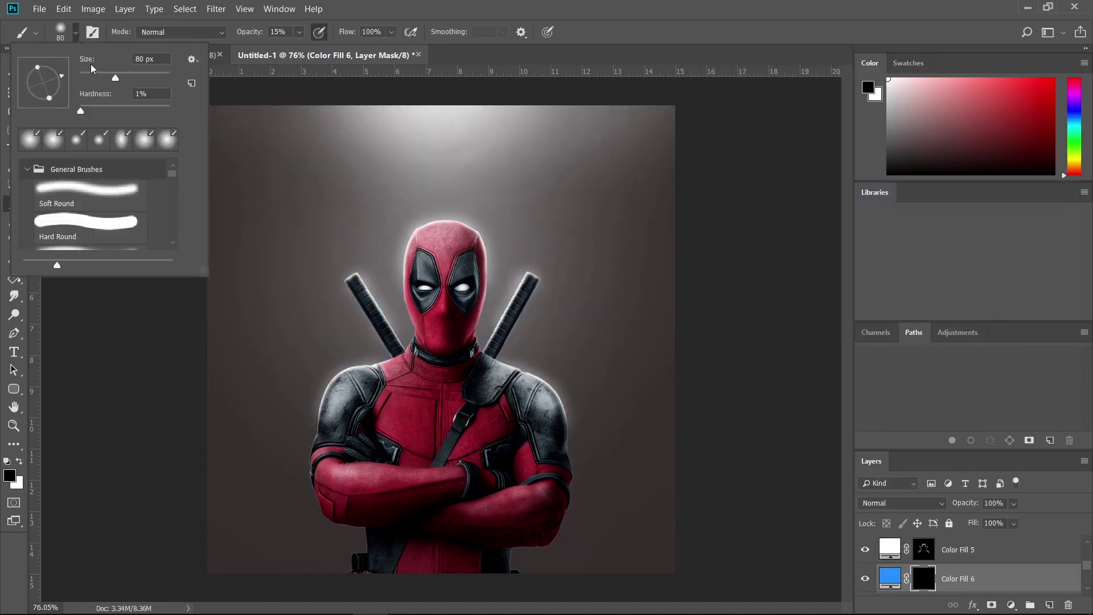
{"action": "left_click", "coordinate": [621, 62]}
{"action": "key", "text": "bracketright"}
{"action": "key", "text": "bracketright"}
{"action": "key", "text": "bracketright"}
{"action": "key", "text": "bracketright"}
{"action": "key", "text": "bracketright"}
{"action": "key", "text": "bracketright"}
{"action": "key", "text": "bracketright"}
{"action": "key", "text": "bracketright"}
{"action": "key", "text": "bracketright"}
{"action": "key", "text": "bracketright"}
{"action": "key", "text": "bracketright"}
{"action": "key", "text": "bracketright"}
{"action": "key", "text": "bracketright"}
{"action": "key", "text": "bracketright"}
{"action": "key", "text": "bracketright"}
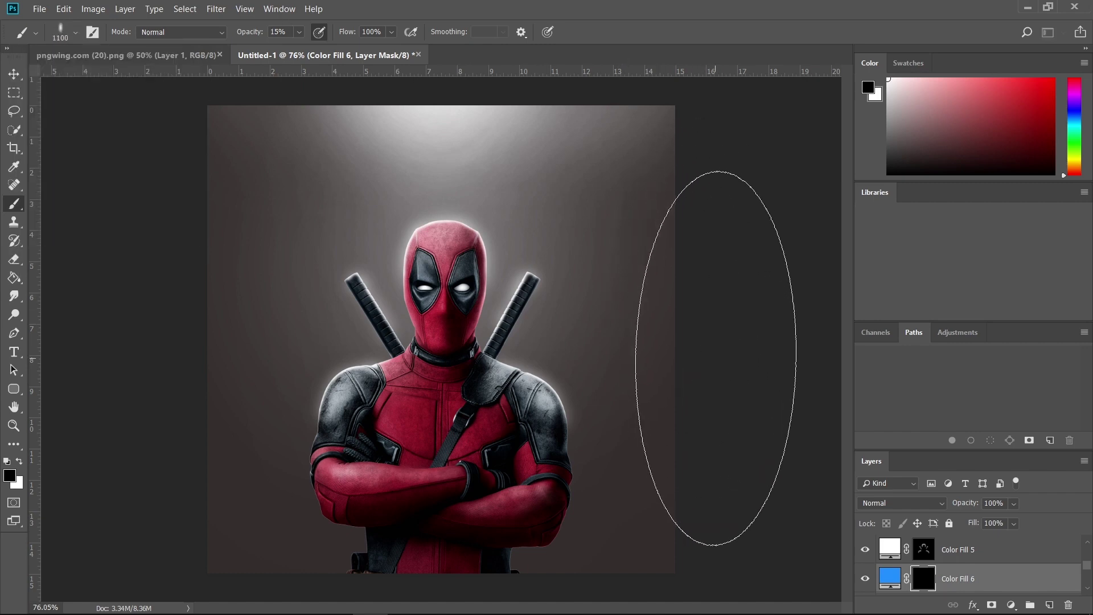
{"action": "key", "text": "x"}
{"action": "left_click_drag", "start_coordinate": [695, 268], "coordinate": [666, 415]}
{"action": "key", "text": "ctrl+alt+z"}
{"action": "key", "text": "ctrl+alt+z"}
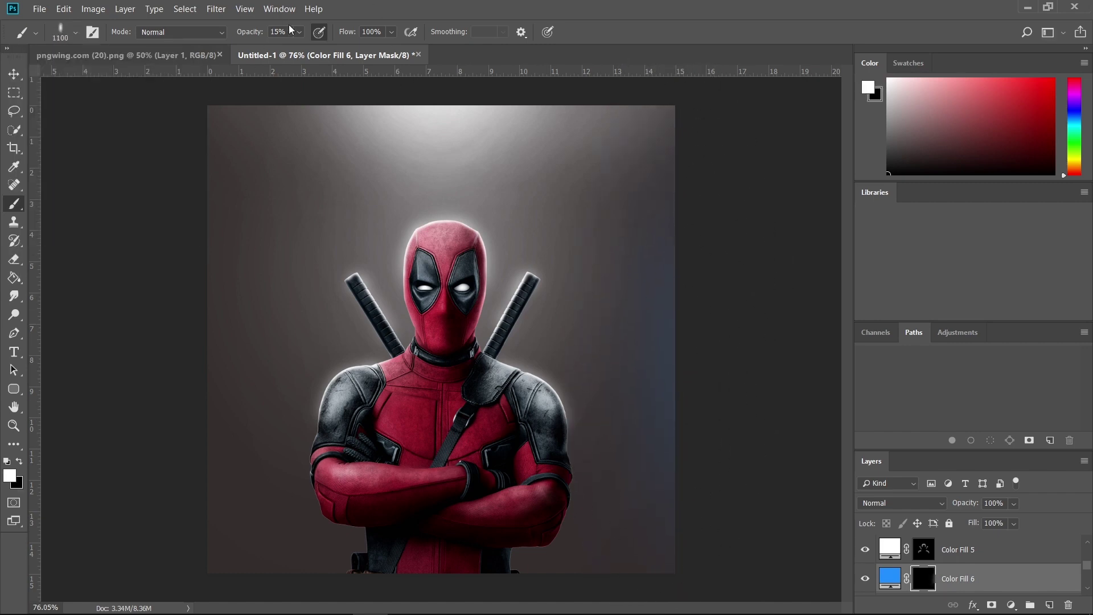
{"action": "mouse_move", "coordinate": [675, 378]}
{"action": "left_mouse_down"}
{"action": "mouse_move", "coordinate": [610, 383]}
{"action": "mouse_move", "coordinate": [617, 268]}
{"action": "mouse_move", "coordinate": [708, 353]}
{"action": "mouse_move", "coordinate": [697, 447]}
{"action": "mouse_move", "coordinate": [696, 247]}
{"action": "left_mouse_up"}
Step: Paint soft blue light over the shoulder, arm, sword handle and head at the image's right with a 200 px brush at 10% opacity
{"action": "mouse_move", "coordinate": [556, 356]}
{"action": "left_mouse_down"}
{"action": "mouse_move", "coordinate": [588, 322]}
{"action": "mouse_move", "coordinate": [620, 327]}
{"action": "left_mouse_up"}
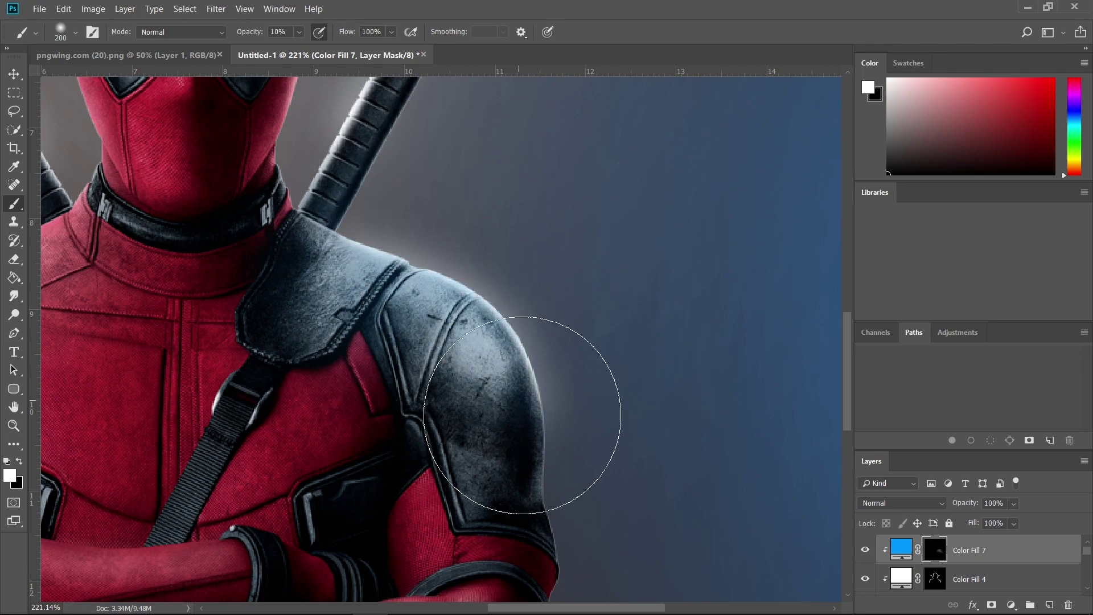
{"action": "scroll", "coordinate": [532, 317], "scroll_direction": "down", "scroll_amount": 5}
{"action": "scroll", "coordinate": [605, 471], "scroll_direction": "down", "scroll_amount": 3}
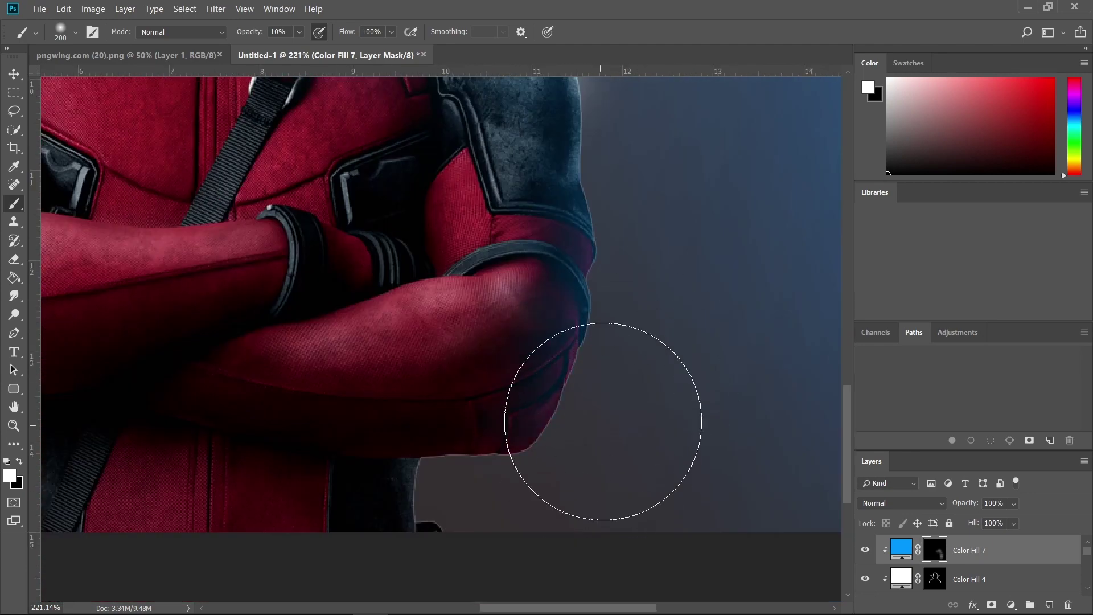
{"action": "scroll", "coordinate": [501, 370], "scroll_direction": "up", "scroll_amount": 4}
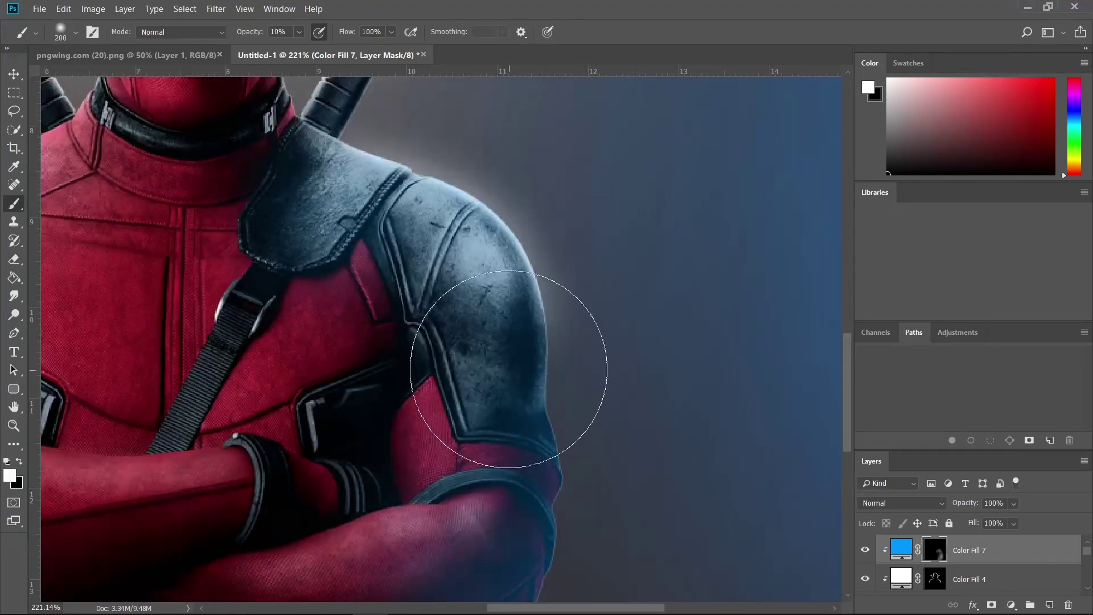
{"action": "scroll", "coordinate": [453, 341], "scroll_direction": "down", "scroll_amount": 3}
{"action": "scroll", "coordinate": [431, 242], "scroll_direction": "up", "scroll_amount": 4}
{"action": "mouse_move", "coordinate": [633, 332]}
{"action": "left_mouse_down"}
{"action": "mouse_move", "coordinate": [604, 429]}
{"action": "mouse_move", "coordinate": [542, 487]}
{"action": "mouse_move", "coordinate": [523, 472]}
{"action": "left_mouse_up"}
{"action": "mouse_move", "coordinate": [474, 161]}
{"action": "left_mouse_down"}
{"action": "mouse_move", "coordinate": [532, 345]}
{"action": "mouse_move", "coordinate": [514, 258]}
{"action": "left_mouse_up"}
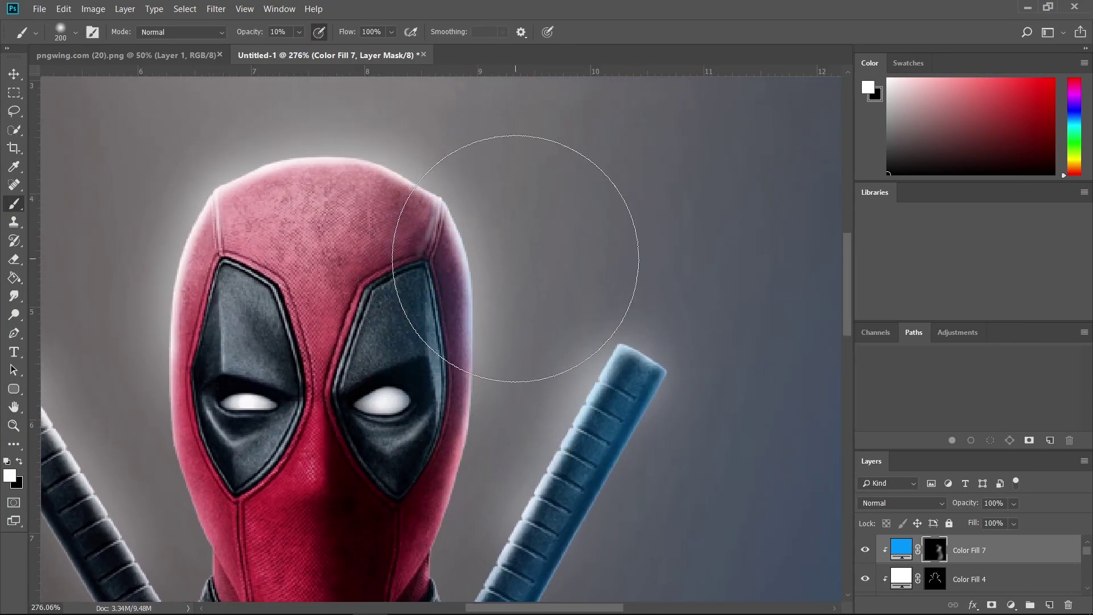
{"action": "left_click_drag", "start_coordinate": [528, 456], "coordinate": [553, 362]}
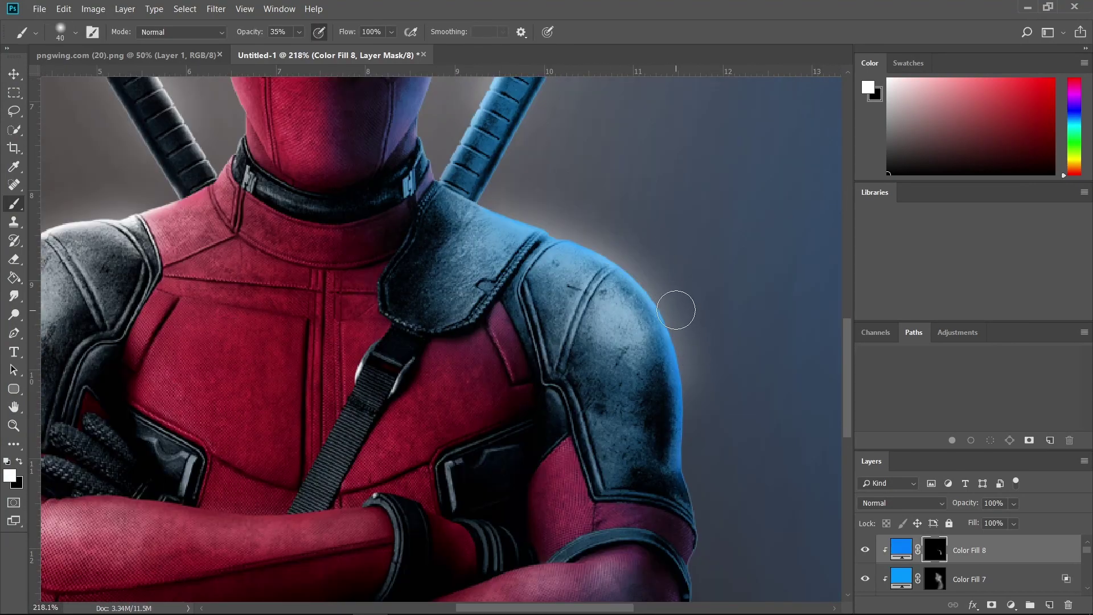
Step: Paint a crisp blue rim along the shoulder and arm edge at the image's right, reducing the 40 px brush for finer areas
{"action": "scroll", "coordinate": [638, 290], "scroll_direction": "up", "scroll_amount": 3}
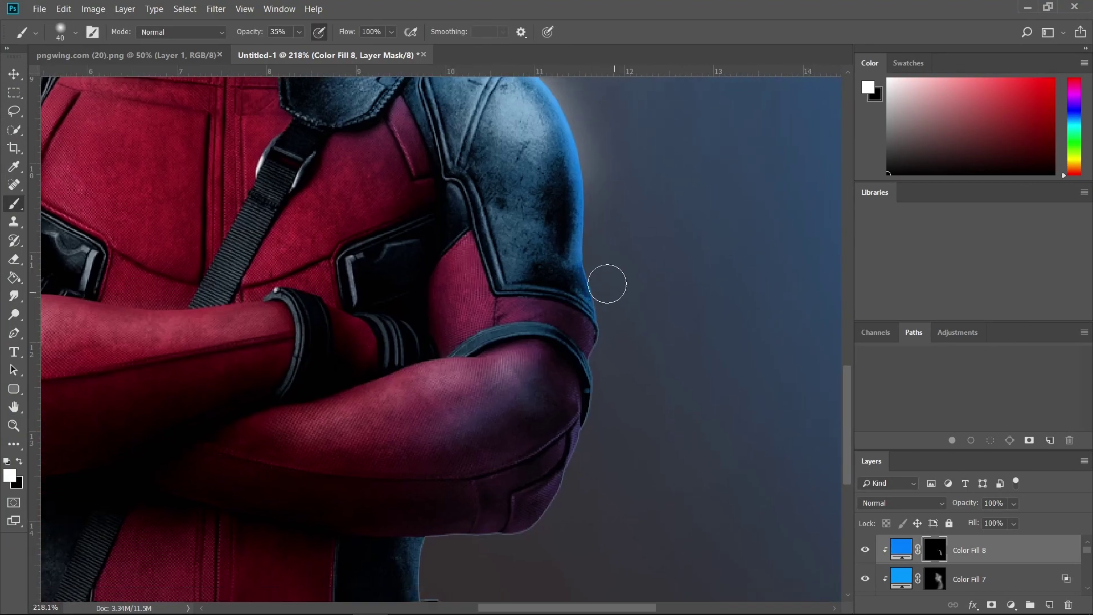
{"action": "scroll", "coordinate": [606, 322], "scroll_direction": "up", "scroll_amount": 2}
{"action": "key", "text": "bracketleft"}
{"action": "key", "text": "bracketleft"}
{"action": "key", "text": "bracketleft"}
{"action": "key", "text": "bracketleft"}
{"action": "key", "text": "bracketleft"}
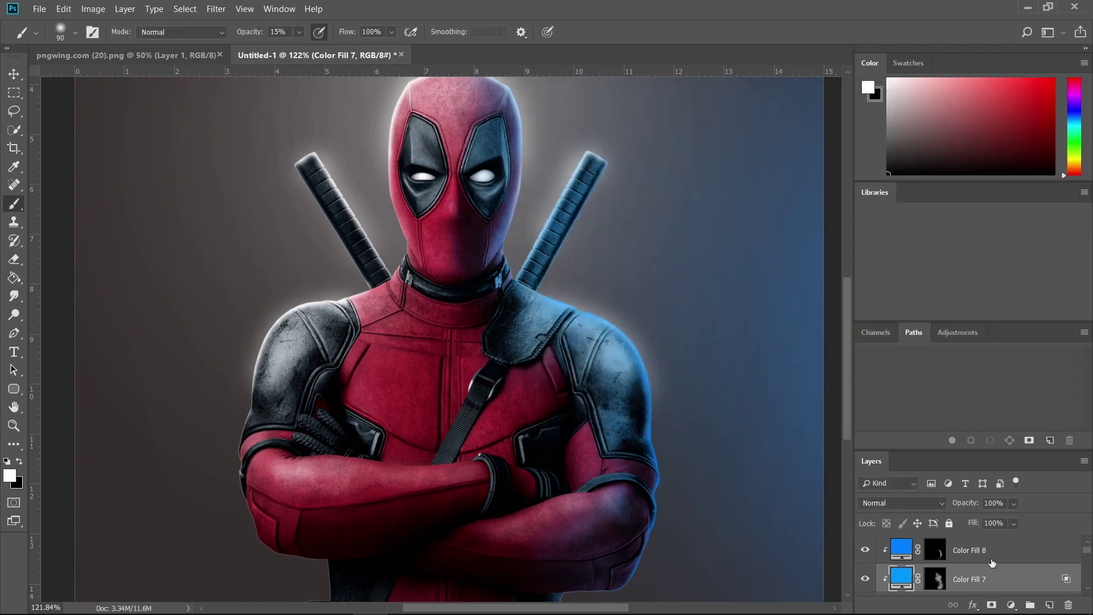
Step: Paint a cyan glow behind the shoulder and arm at the image's right on the fill layer beneath Deadpool, using a 90 px brush at 15% opacity
{"action": "scroll", "coordinate": [984, 563], "scroll_direction": "down", "scroll_amount": 4}
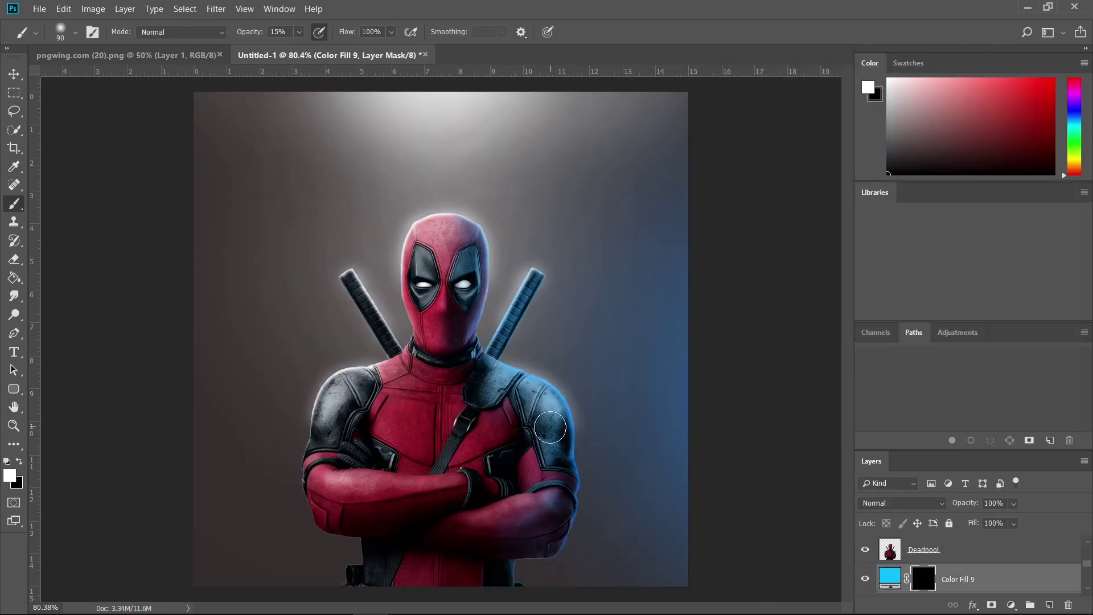
{"action": "scroll", "coordinate": [505, 340], "scroll_direction": "up", "scroll_amount": 4}
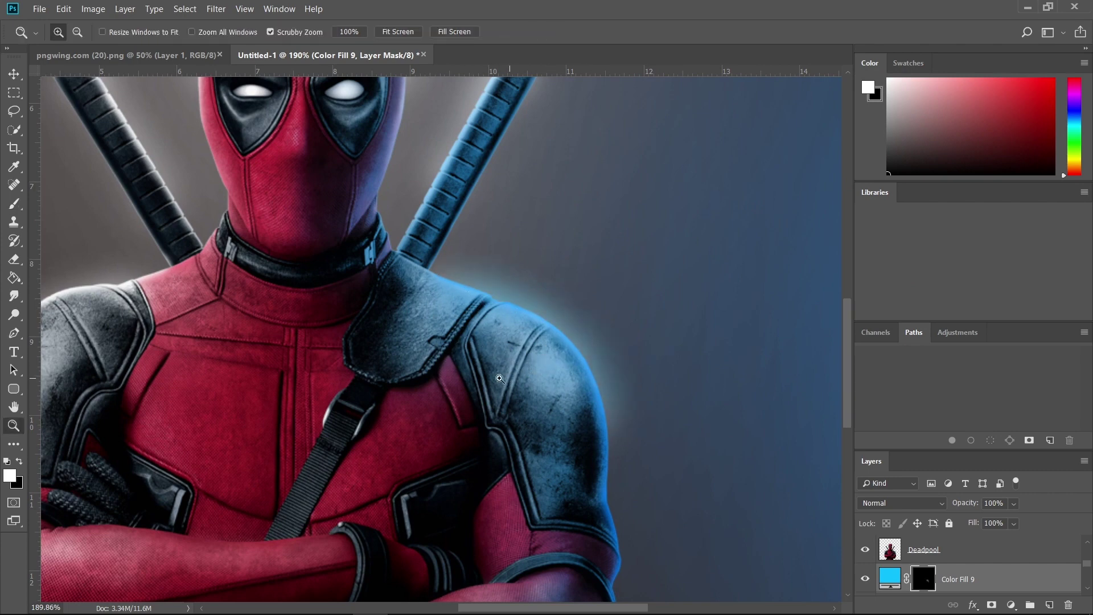
{"action": "scroll", "coordinate": [510, 378], "scroll_direction": "down", "scroll_amount": 5}
{"action": "left_click_drag", "start_coordinate": [538, 439], "coordinate": [479, 319]}
{"action": "scroll", "coordinate": [479, 318], "scroll_direction": "up", "scroll_amount": 3}
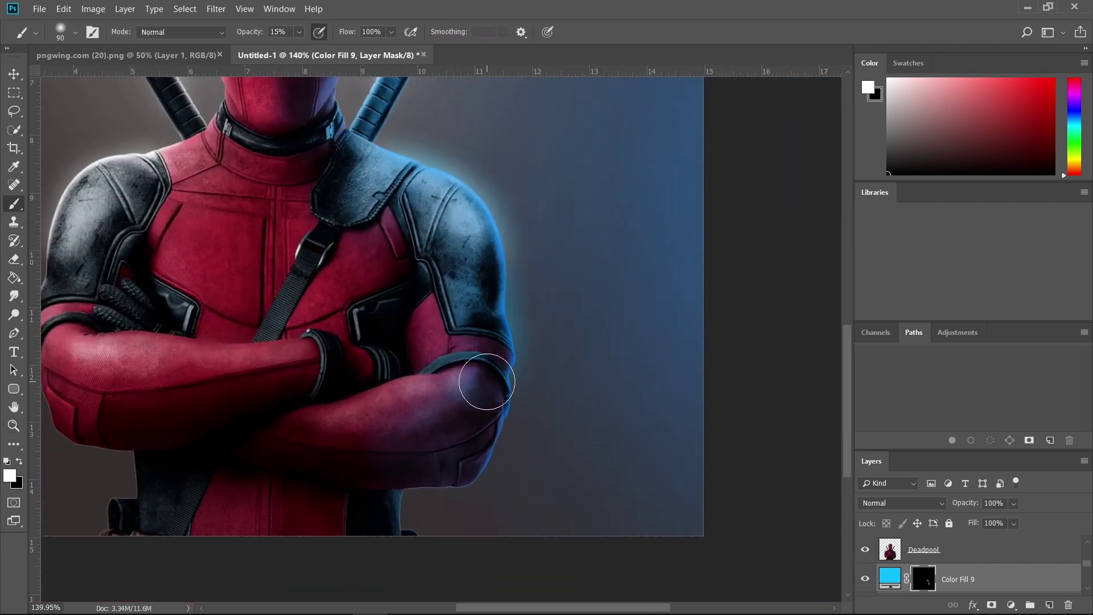
{"action": "left_click_drag", "start_coordinate": [490, 405], "coordinate": [463, 466]}
{"action": "scroll", "coordinate": [520, 342], "scroll_direction": "down", "scroll_amount": 4}
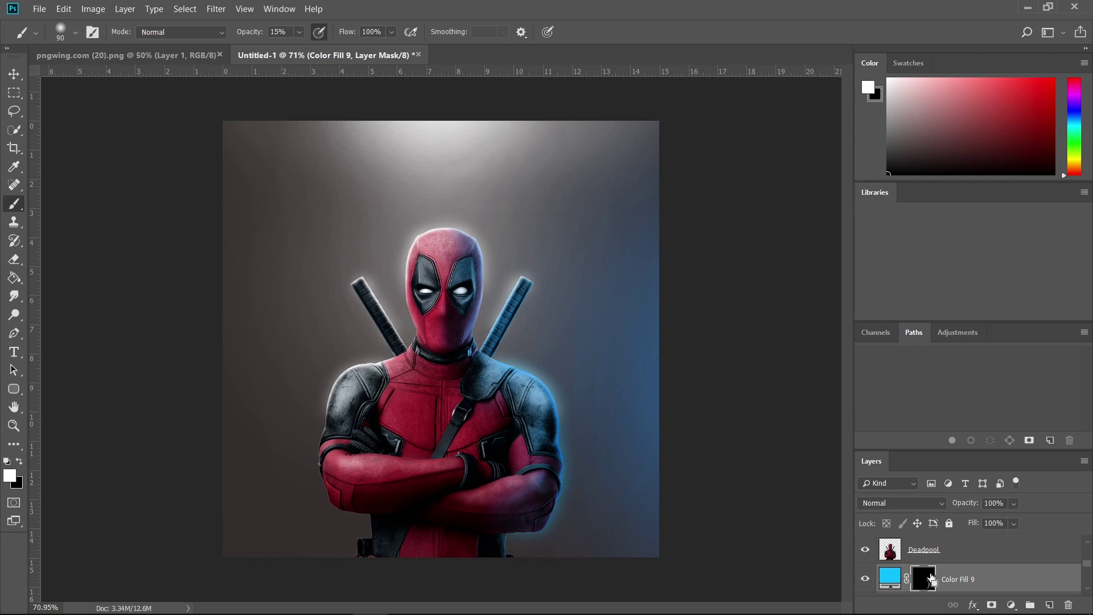
Step: Select all the composite's layers above the background and convert them to one smart object
{"action": "left_click", "coordinate": [963, 557], "text": "ctrl"}
{"action": "right_click", "coordinate": [964, 557]}
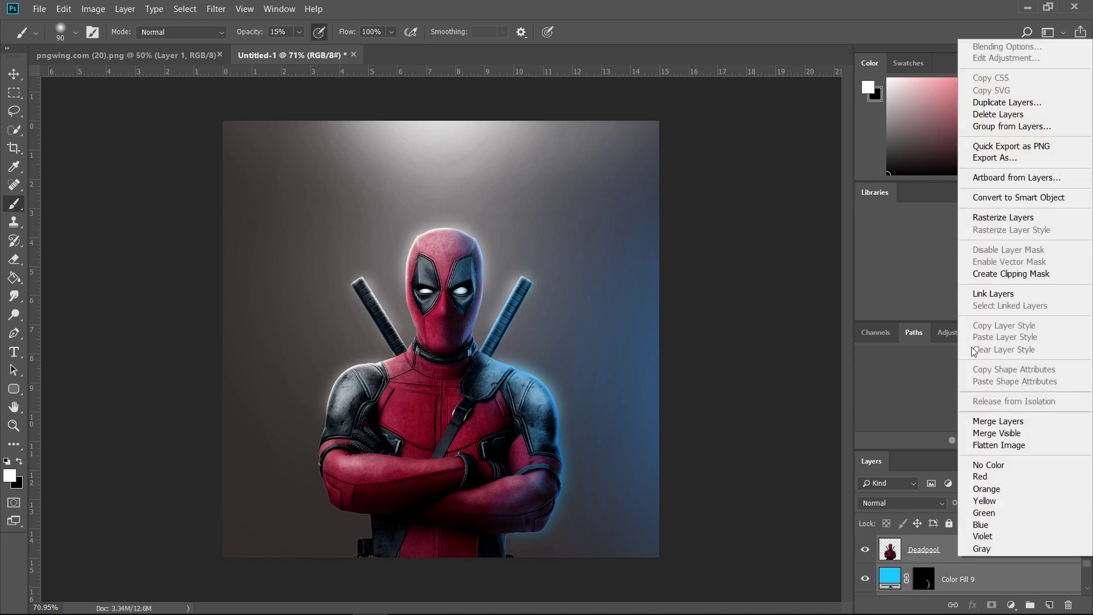
{"action": "left_click", "coordinate": [1025, 199]}
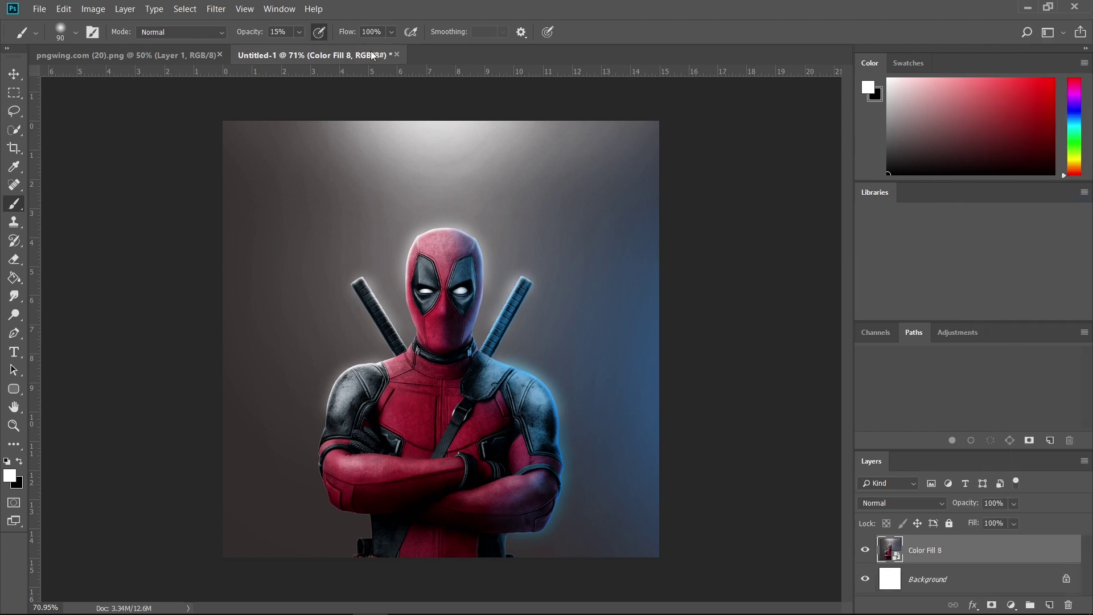
Step: Open the Camera Raw Filter on the smart object and set Texture to +9 and Clarity to +16
{"action": "left_click", "coordinate": [219, 8]}
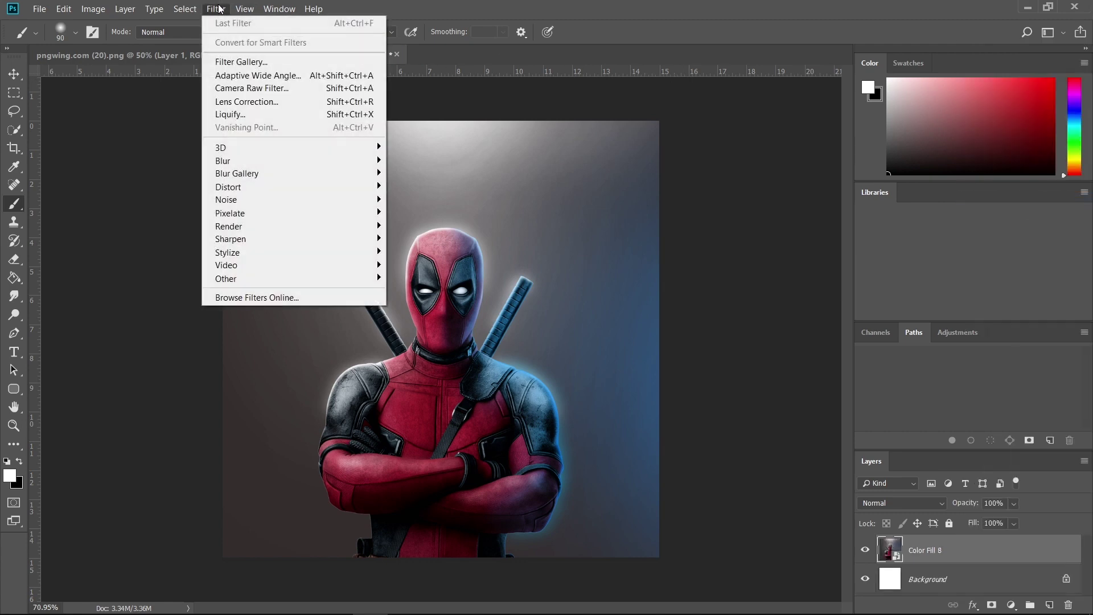
{"action": "left_click", "coordinate": [244, 88]}
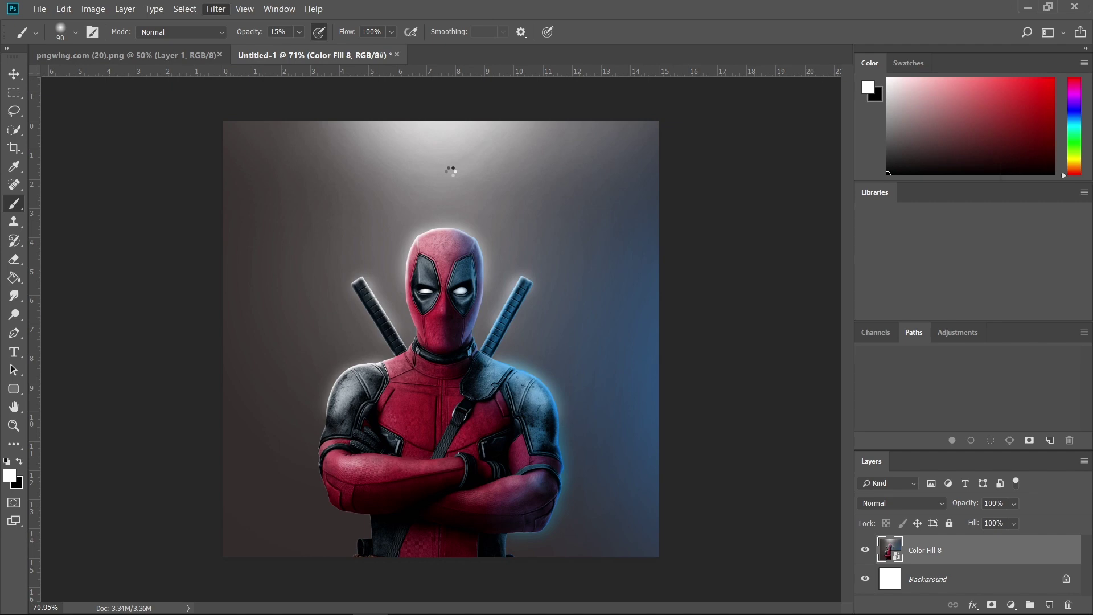
{"action": "mouse_move", "coordinate": [896, 384]}
{"action": "left_mouse_down"}
{"action": "mouse_move", "coordinate": [906, 384]}
{"action": "mouse_move", "coordinate": [906, 401]}
{"action": "left_mouse_up"}
{"action": "scroll", "coordinate": [858, 485], "scroll_direction": "down", "scroll_amount": 3}
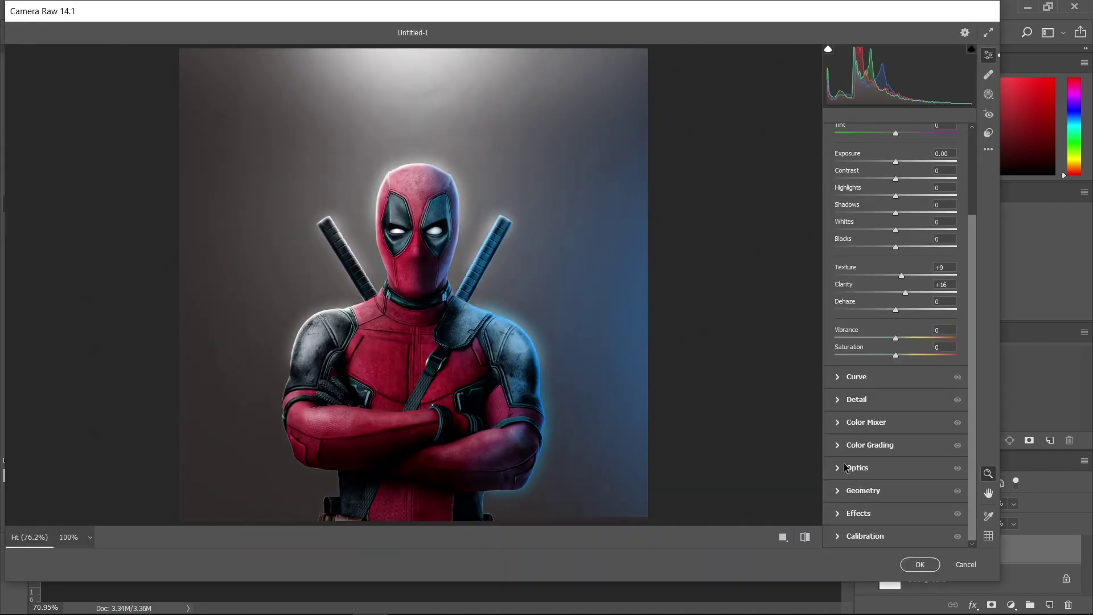
Step: Color grade the midtones slightly blue, the shadows slightly yellow and the highlights slightly cyan, and apply the Camera Raw filter
{"action": "left_click", "coordinate": [864, 445]}
{"action": "left_click_drag", "start_coordinate": [896, 349], "coordinate": [893, 353]}
{"action": "left_click_drag", "start_coordinate": [859, 440], "coordinate": [861, 438]}
{"action": "left_click_drag", "start_coordinate": [931, 440], "coordinate": [935, 440]}
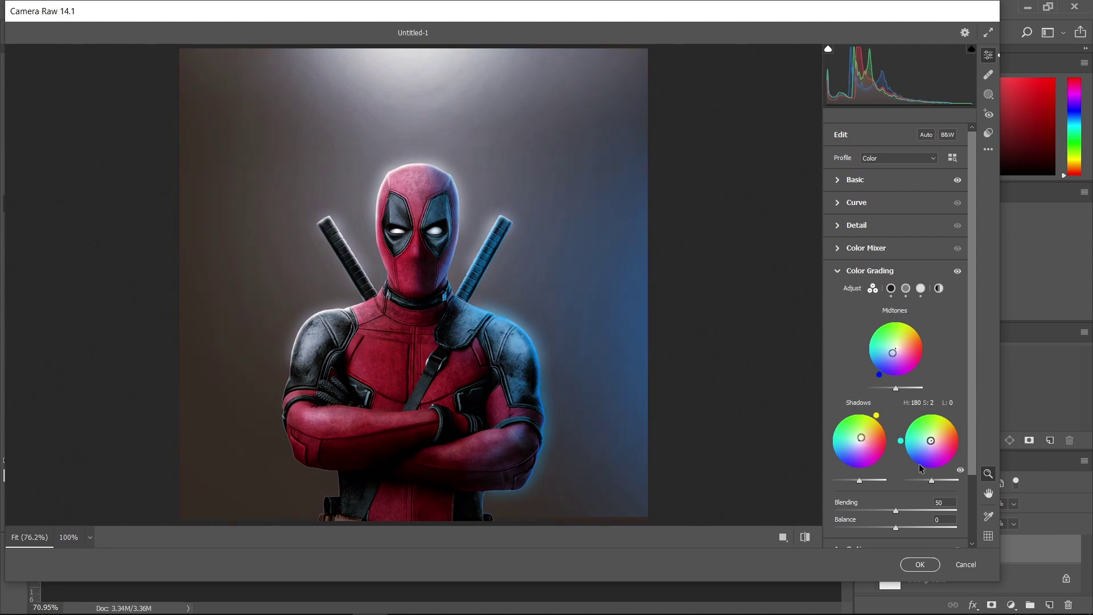
{"action": "scroll", "coordinate": [911, 444], "scroll_direction": "down", "scroll_amount": 3}
{"action": "left_click", "coordinate": [920, 565]}
Step: Add a black (000000) solid color fill layer above the smart object and invert its mask
{"action": "mouse_move", "coordinate": [496, 313]}
{"action": "left_mouse_down"}
{"action": "mouse_move", "coordinate": [453, 312]}
{"action": "mouse_move", "coordinate": [497, 312]}
{"action": "left_mouse_up"}
{"action": "left_click", "coordinate": [1011, 605]}
{"action": "left_click", "coordinate": [1007, 356]}
{"action": "type", "text": "000000"}
{"action": "key", "text": "Return"}
{"action": "key", "text": "ctrl+i"}
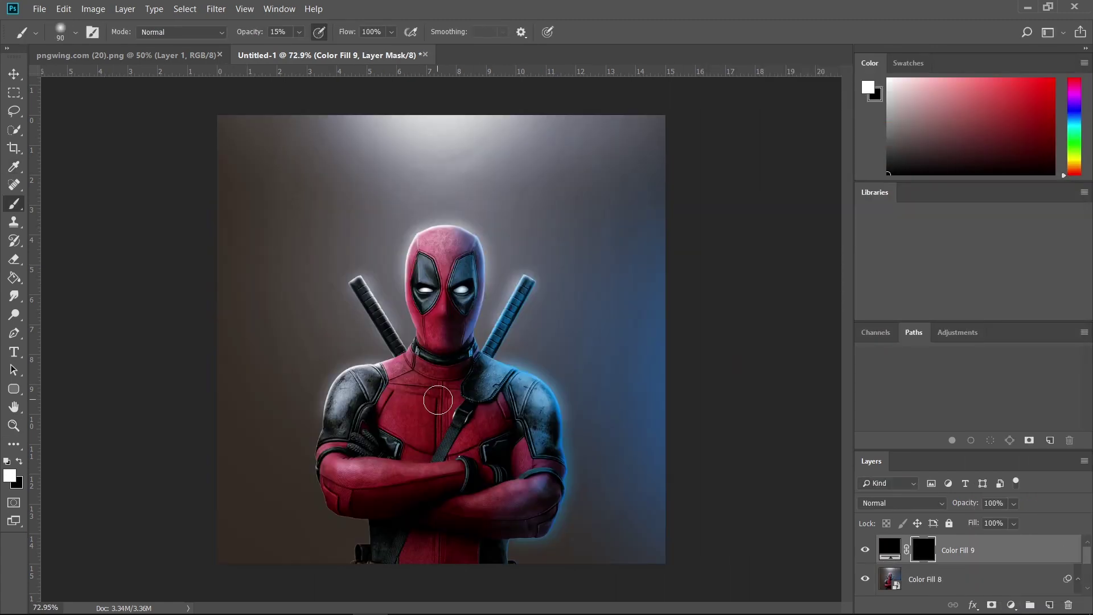
Step: Enlarge the brush to 900 px, set its opacity to 10%, and paint soft darkness around the lower sides and bottom of the image
{"action": "key", "text": "bracketright"}
{"action": "key", "text": "bracketright"}
{"action": "key", "text": "bracketright"}
{"action": "key", "text": "bracketright"}
{"action": "key", "text": "bracketright"}
{"action": "key", "text": "bracketright"}
{"action": "key", "text": "bracketright"}
{"action": "key", "text": "bracketright"}
{"action": "scroll", "coordinate": [547, 407], "scroll_direction": "down", "scroll_amount": 3}
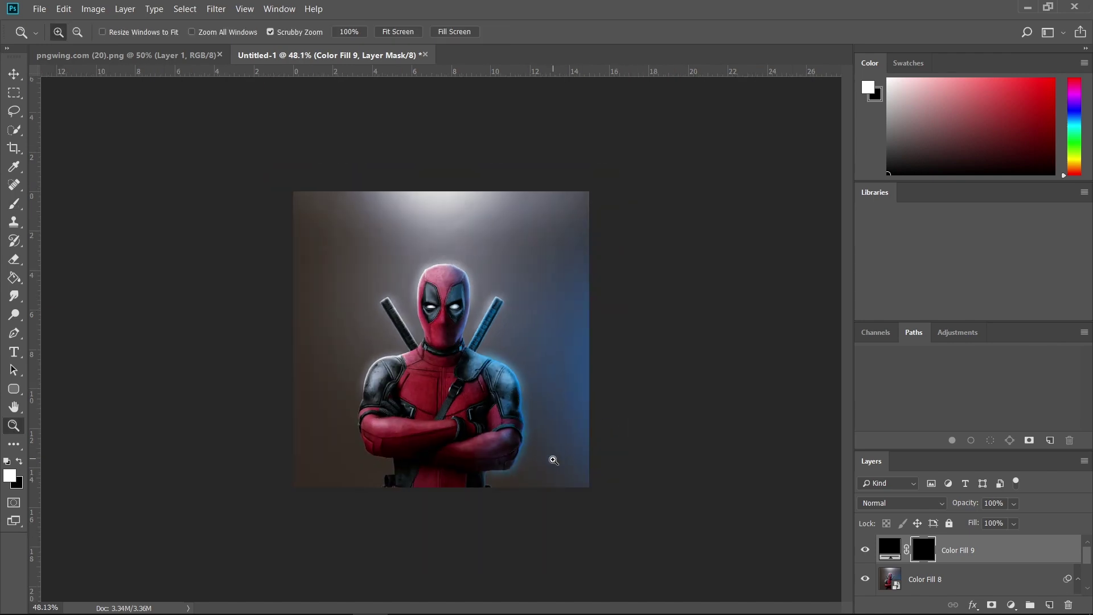
{"action": "key", "text": "bracketright"}
{"action": "key", "text": "bracketright"}
{"action": "key", "text": "bracketright"}
{"action": "key", "text": "bracketright"}
{"action": "key", "text": "bracketright"}
{"action": "key", "text": "1"}
{"action": "left_click", "coordinate": [671, 464]}
{"action": "mouse_move", "coordinate": [241, 420]}
{"action": "left_mouse_down"}
{"action": "mouse_move", "coordinate": [330, 517]}
{"action": "mouse_move", "coordinate": [444, 505]}
{"action": "mouse_move", "coordinate": [427, 500]}
{"action": "mouse_move", "coordinate": [331, 588]}
{"action": "left_mouse_up"}
{"action": "key", "text": "ctrl+space"}
{"action": "left_click_drag", "start_coordinate": [493, 456], "coordinate": [500, 452]}
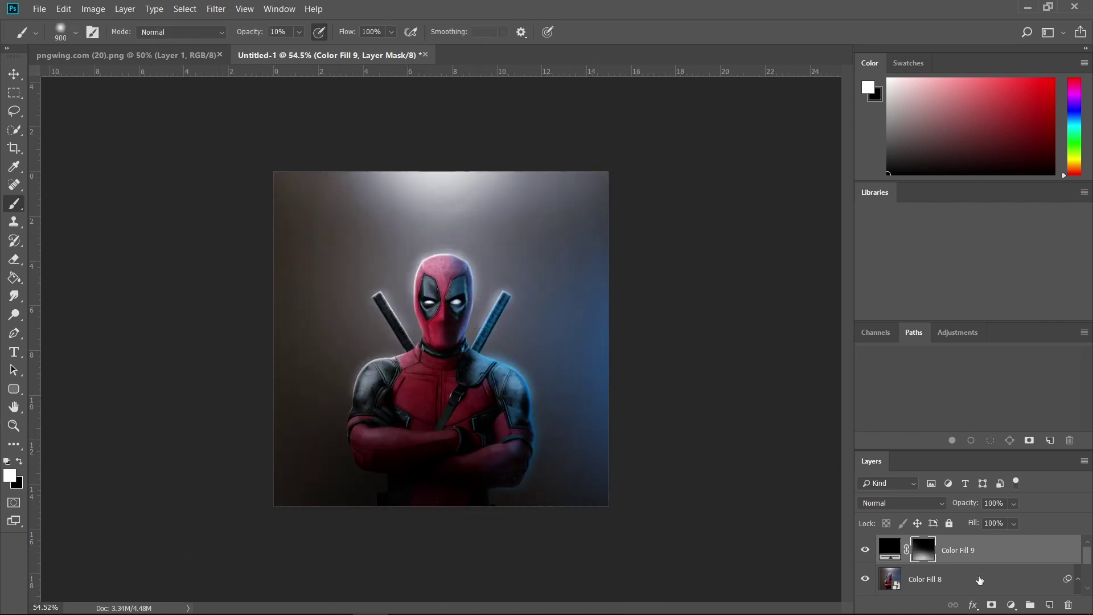
Step: Start a Field Blur on the composite smart object, placing pins on the face, one shoulder and the backdrop beside the other shoulder
{"action": "left_click", "coordinate": [216, 8]}
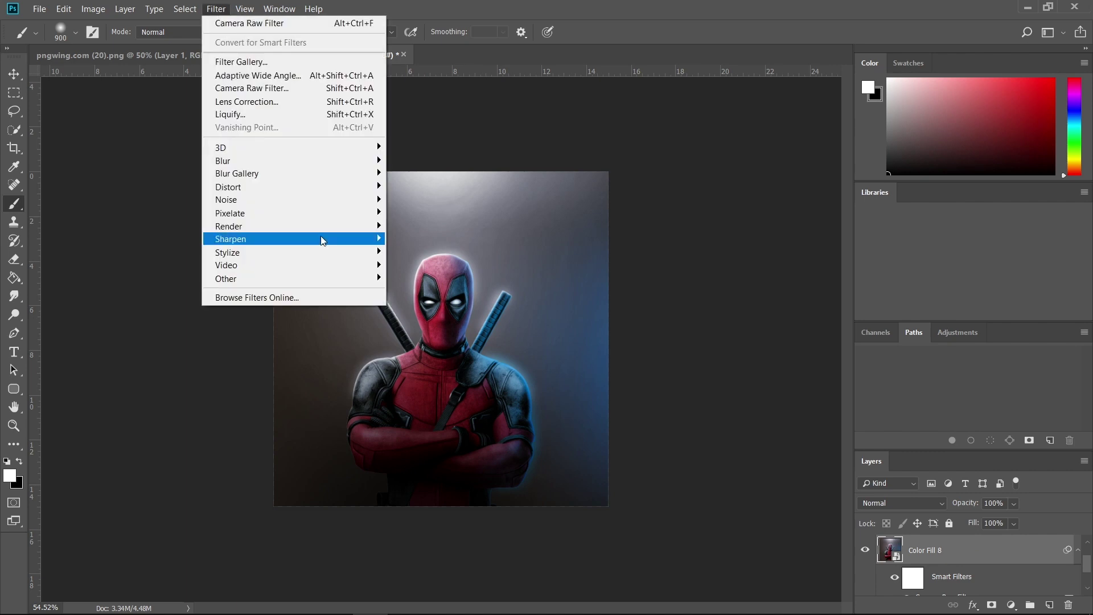
{"action": "mouse_move", "coordinate": [239, 173]}
{"action": "left_click", "coordinate": [421, 171]}
{"action": "left_click_drag", "start_coordinate": [469, 339], "coordinate": [475, 292]}
{"action": "left_click", "coordinate": [398, 387]}
{"action": "left_click", "coordinate": [536, 388]}
{"action": "left_click", "coordinate": [398, 387]}
{"action": "left_click_drag", "start_coordinate": [414, 388], "coordinate": [399, 371]}
{"action": "left_click_drag", "start_coordinate": [539, 393], "coordinate": [585, 381]}
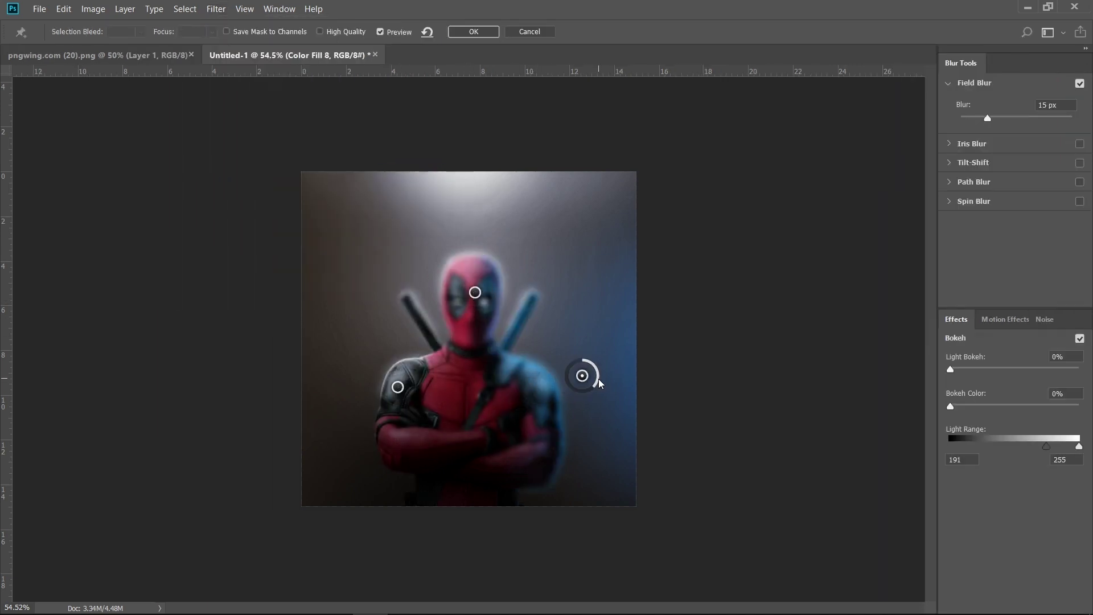
Step: Reduce the blur at the face pin and move the two side pins outward past the shoulders
{"action": "mouse_move", "coordinate": [485, 288]}
{"action": "left_mouse_down"}
{"action": "mouse_move", "coordinate": [488, 267]}
{"action": "mouse_move", "coordinate": [476, 271]}
{"action": "left_mouse_up"}
{"action": "left_click_drag", "start_coordinate": [474, 284], "coordinate": [475, 276]}
{"action": "left_click_drag", "start_coordinate": [582, 376], "coordinate": [610, 369]}
{"action": "left_click", "coordinate": [400, 388]}
{"action": "left_click_drag", "start_coordinate": [401, 373], "coordinate": [348, 367]}
Step: Add two Field Blur pins near the bottom of the figure, adjust them outward, and apply the blur
{"action": "left_click", "coordinate": [439, 499]}
{"action": "left_click", "coordinate": [493, 490]}
{"action": "left_click_drag", "start_coordinate": [493, 491], "coordinate": [510, 527]}
{"action": "left_click_drag", "start_coordinate": [438, 499], "coordinate": [416, 514]}
{"action": "left_click_drag", "start_coordinate": [493, 530], "coordinate": [503, 535]}
{"action": "left_click", "coordinate": [472, 32]}
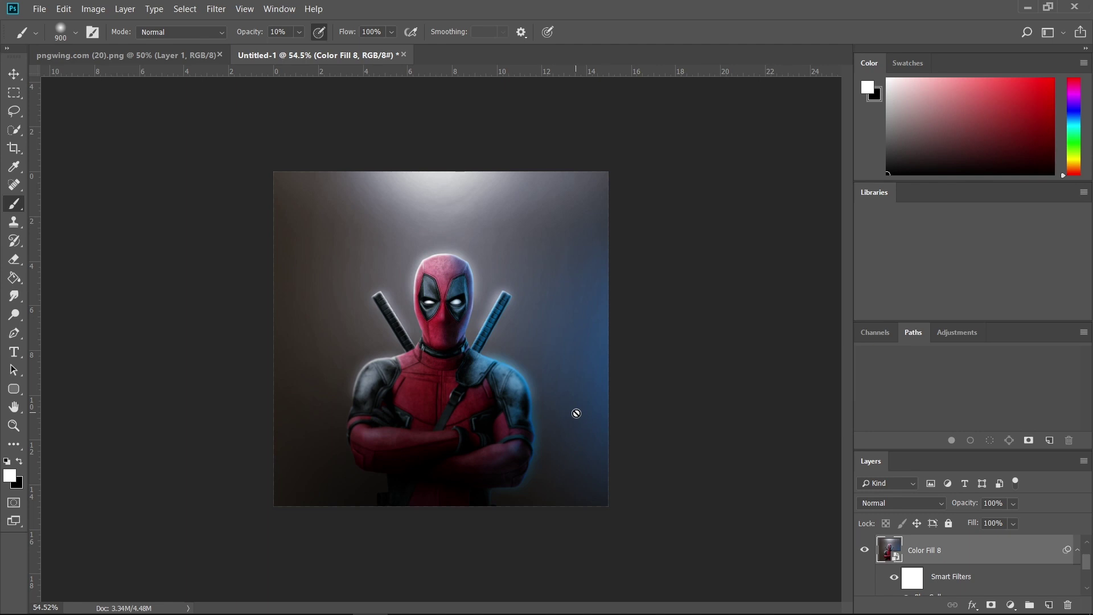
{"action": "key", "text": "z"}
{"action": "mouse_move", "coordinate": [496, 344]}
{"action": "left_mouse_down"}
{"action": "mouse_move", "coordinate": [461, 345]}
{"action": "mouse_move", "coordinate": [503, 348]}
{"action": "left_mouse_up"}
{"action": "key", "text": "b"}
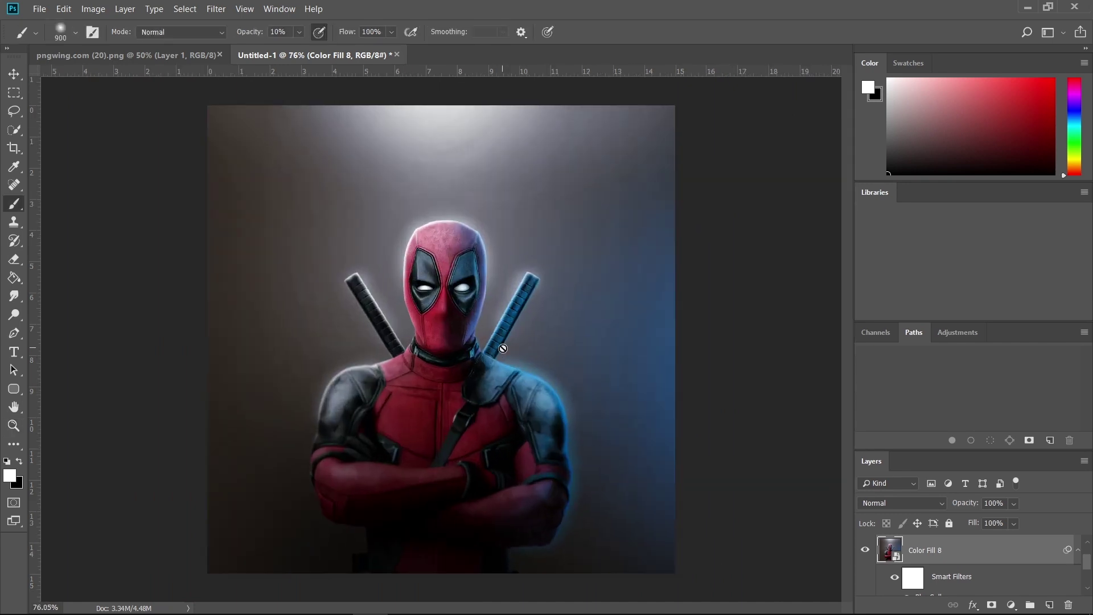